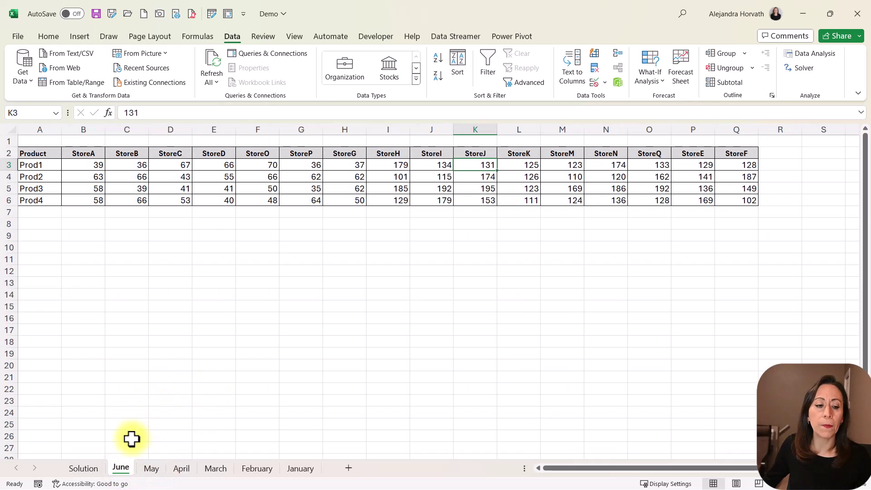
- Open the Solution sheet and look over the PivotTable of store amounts by month
left_click(82, 469)
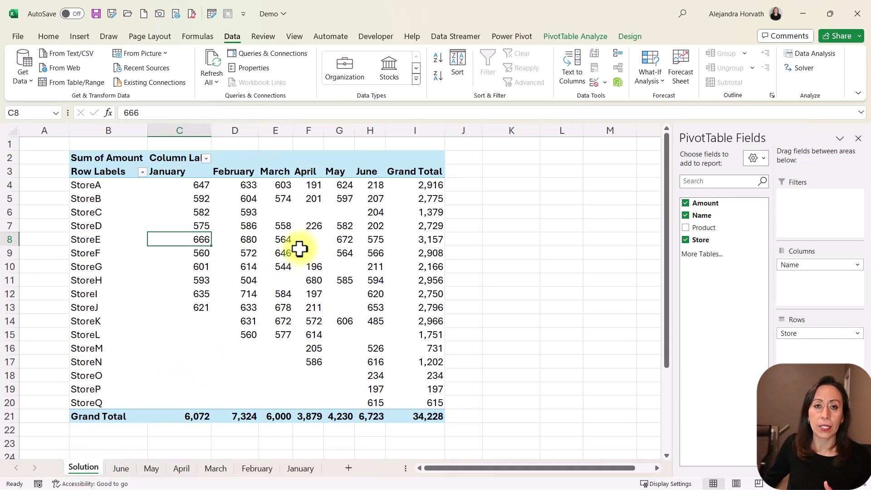
scroll(270, 347, "down", 2)
scroll(269, 347, "up", 2)
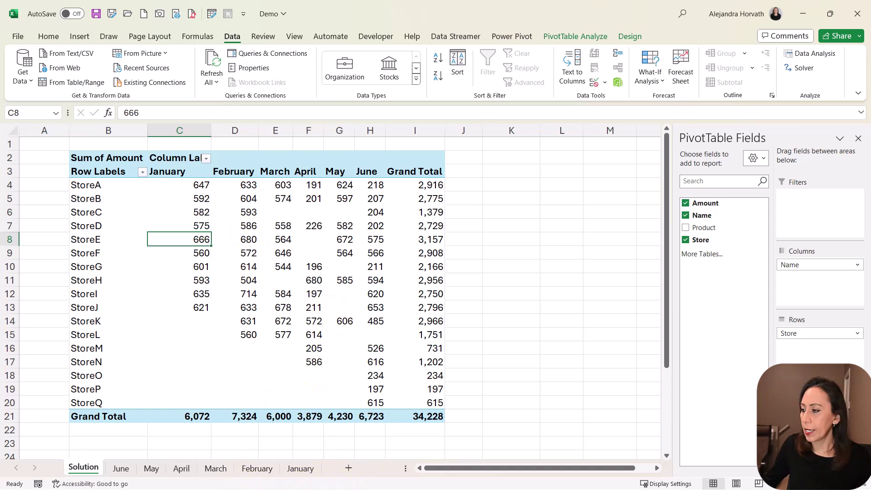
- Switch to the Additional Info workbook and examine the August, September, November and October sheets, including October's last store column
key("alt+Tab")
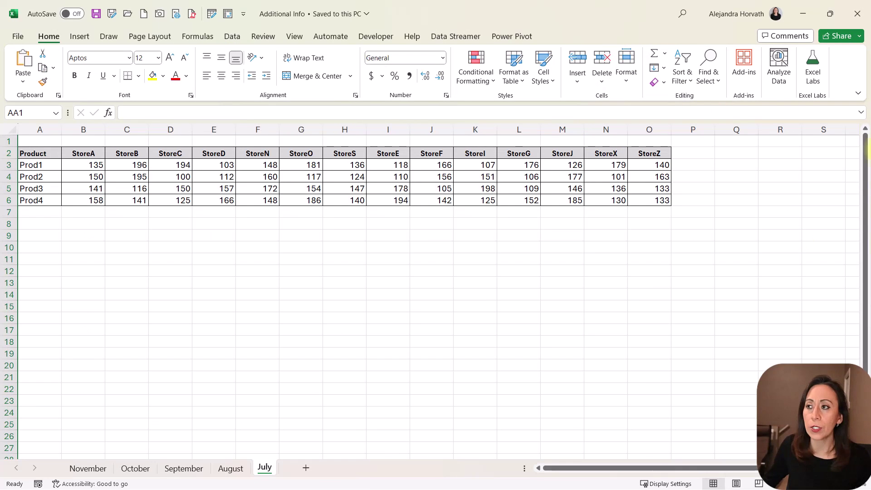
left_click(230, 469)
left_click(183, 468)
left_click(88, 468)
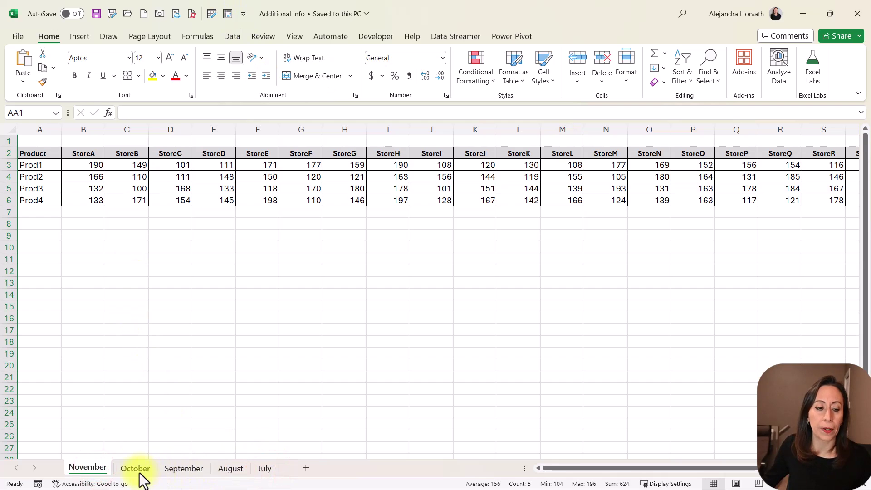
left_click(137, 469)
left_click(732, 468)
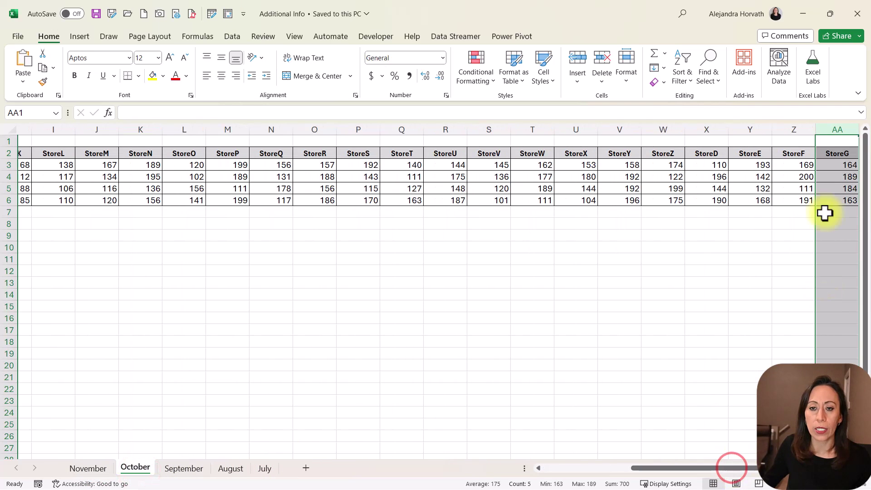
left_click(837, 176)
left_click(850, 130)
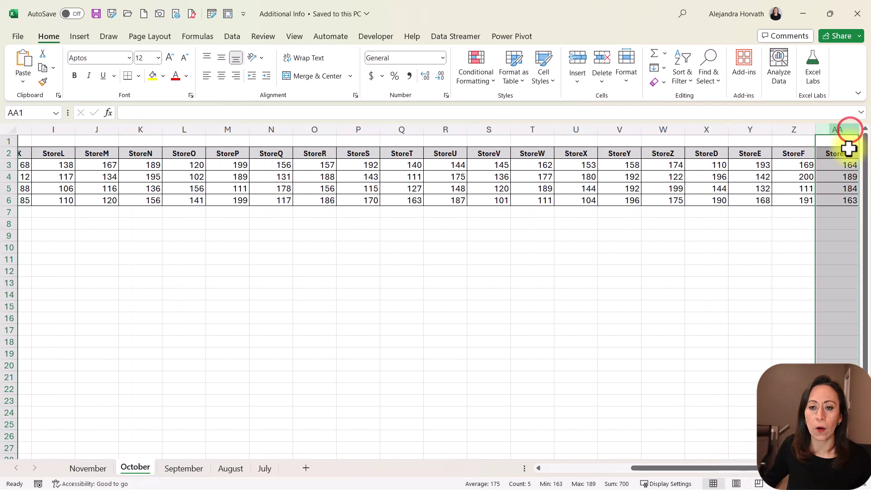
left_click(848, 153)
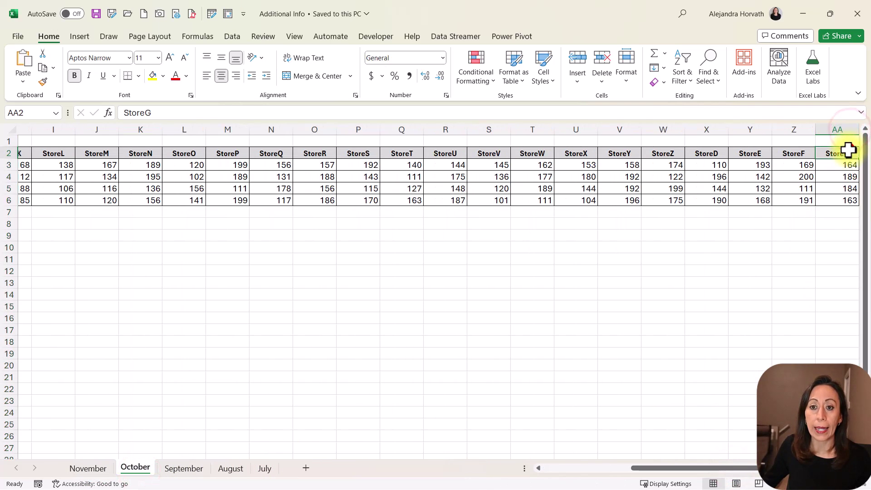
left_click(95, 468)
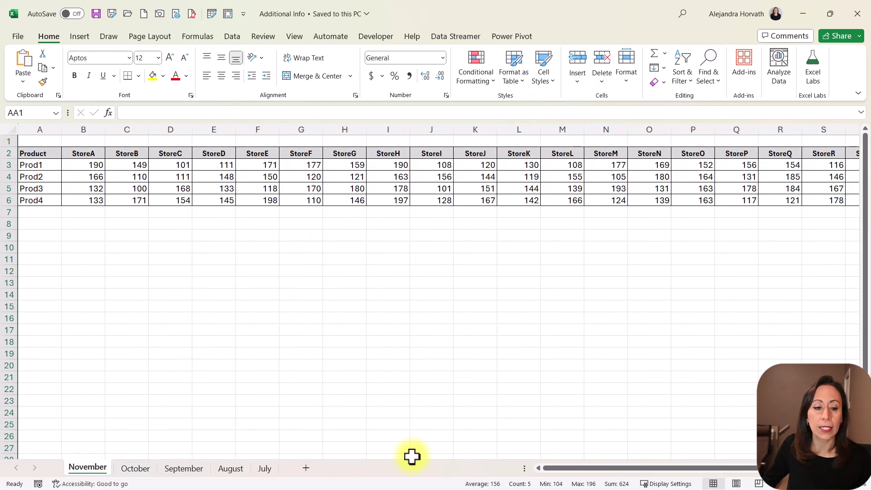
left_click_drag(587, 468, 725, 467)
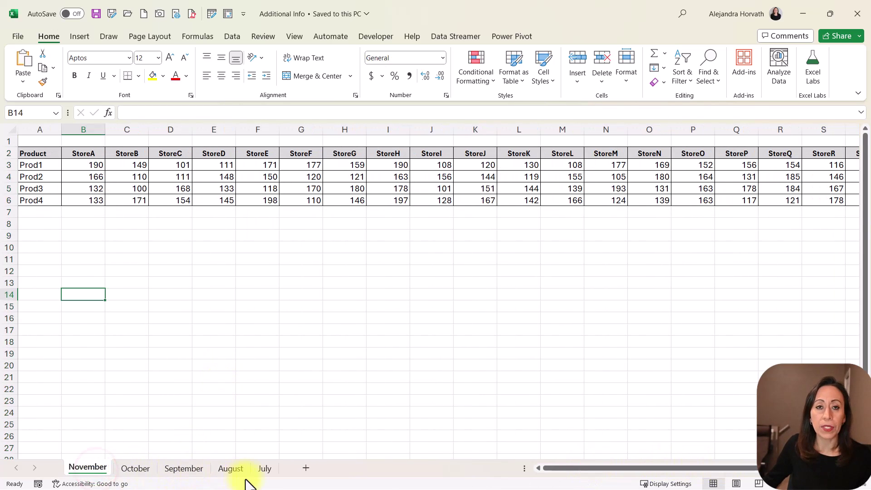
- Copy the November through July sheets together into Demo.xlsx, placing the copies before the June sheet
left_click(265, 468, "shift")
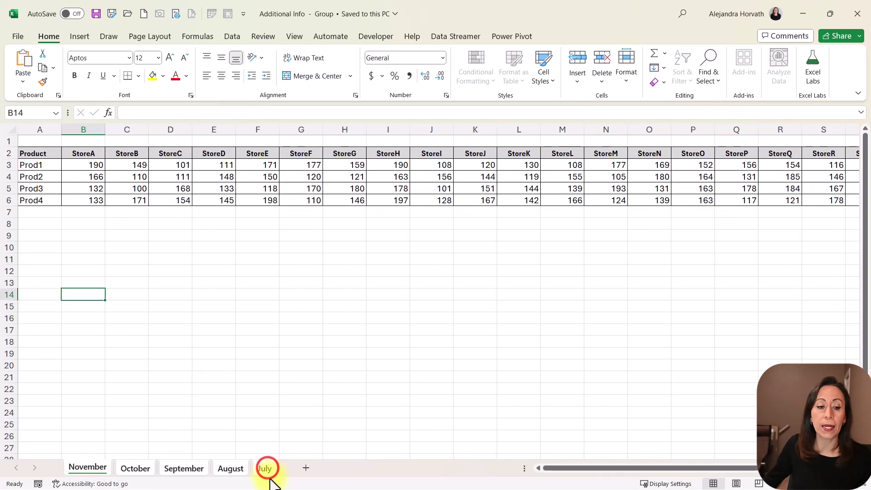
right_click(270, 470)
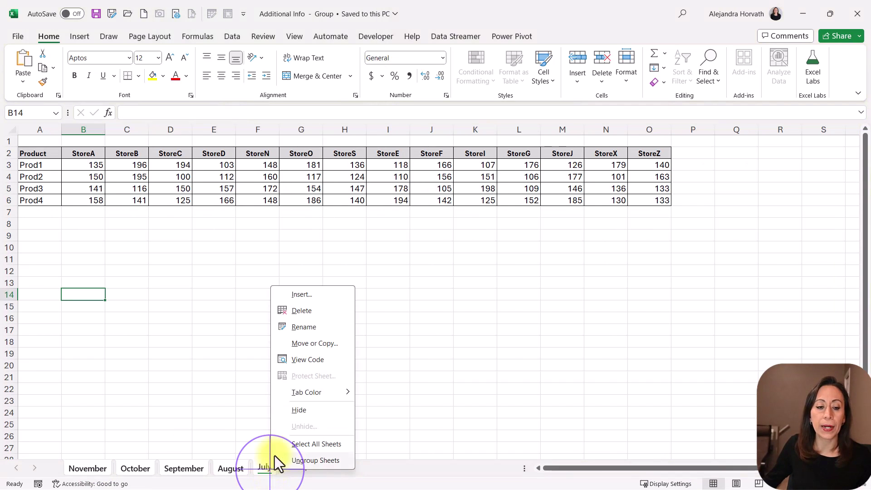
left_click(311, 342)
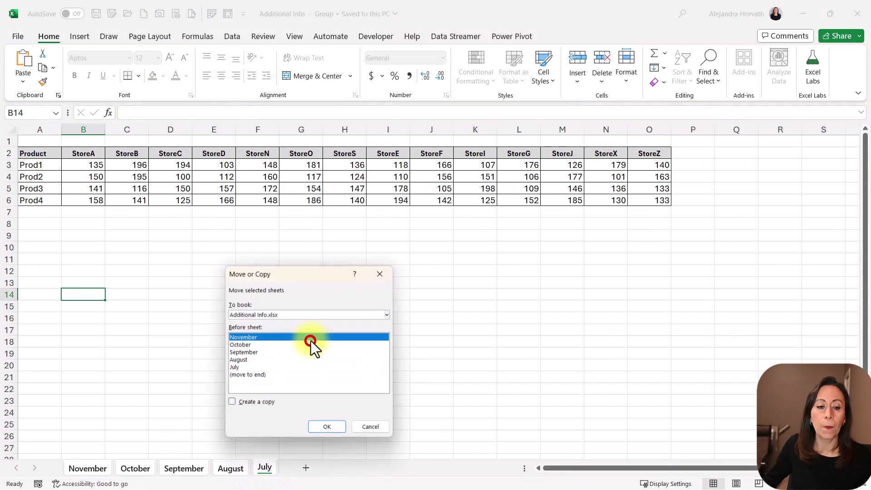
left_click(261, 406)
left_click(315, 315)
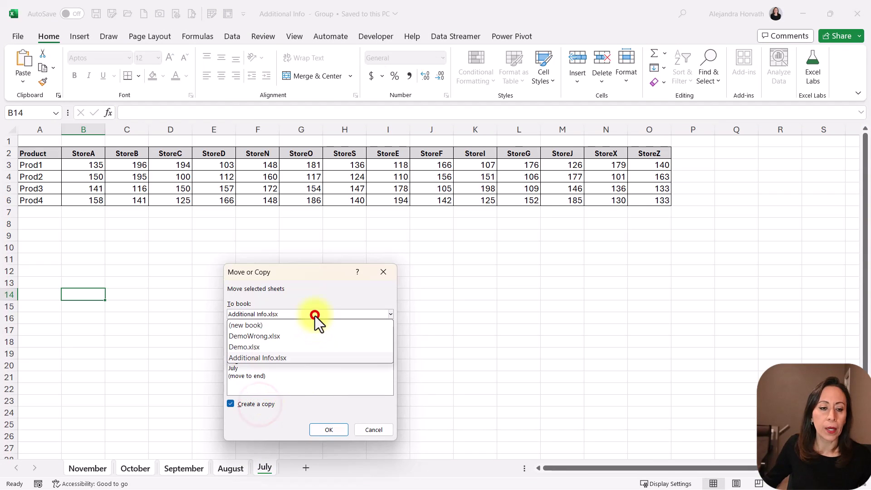
left_click(277, 347)
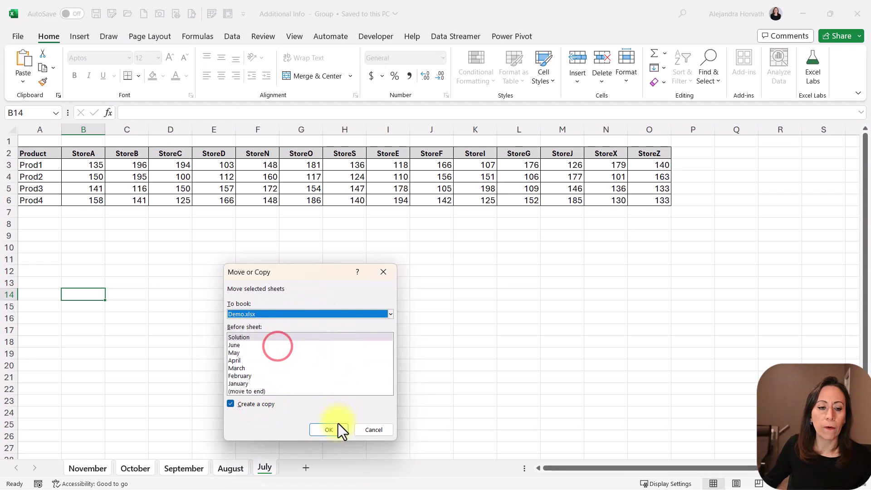
left_click(235, 346)
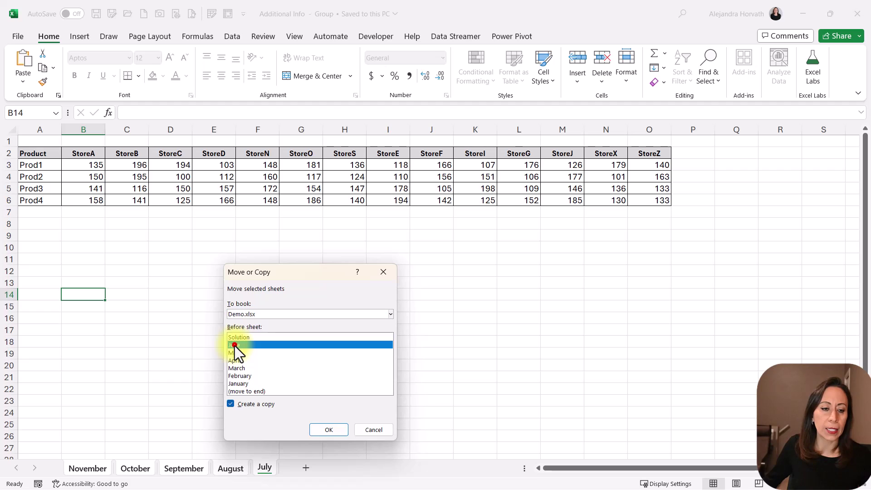
left_click(328, 430)
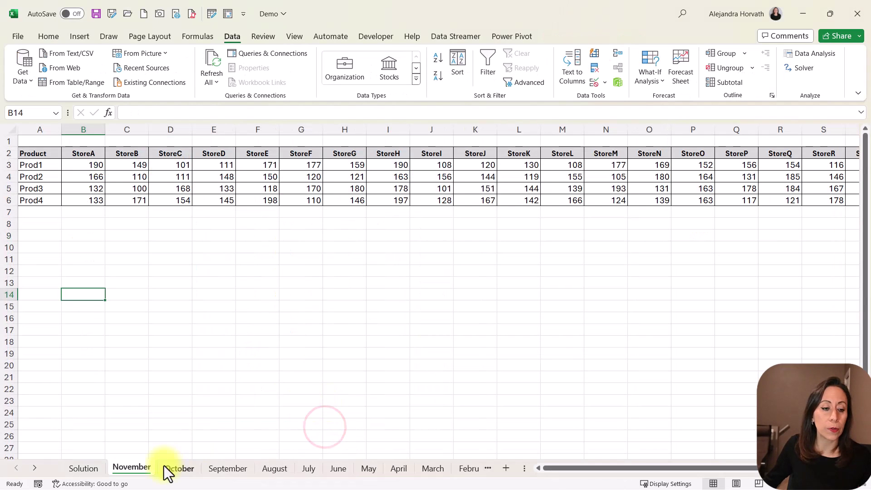
- Check the copied July and August sheets in the Demo workbook and return to the Solution sheet
left_click(316, 472)
left_click(275, 468)
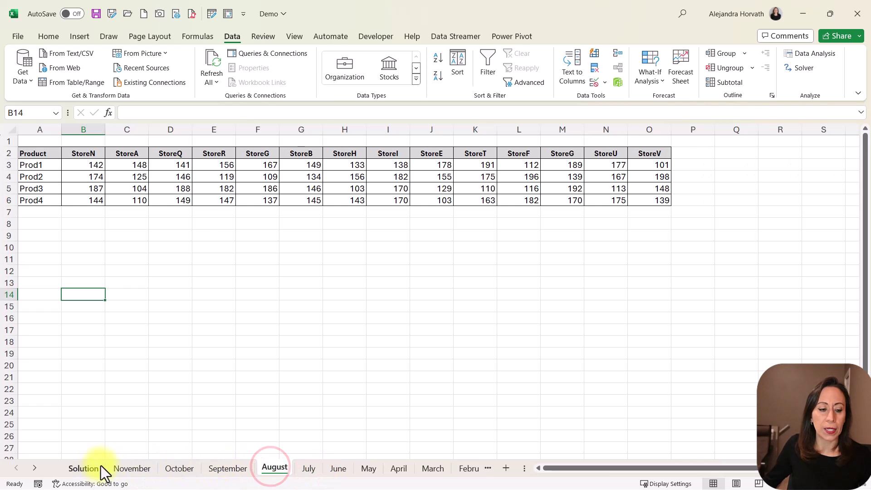
left_click(84, 469)
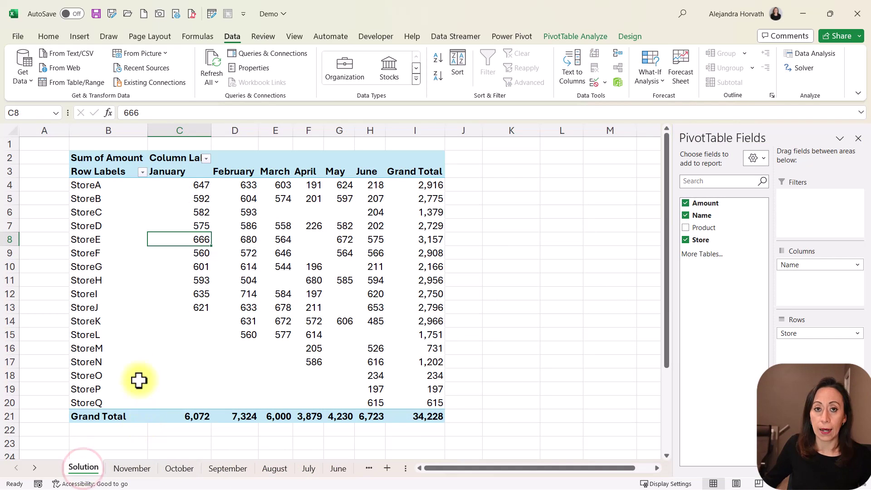
- Save the Demo workbook and refresh the PivotTable on the Solution sheet
left_click(94, 14)
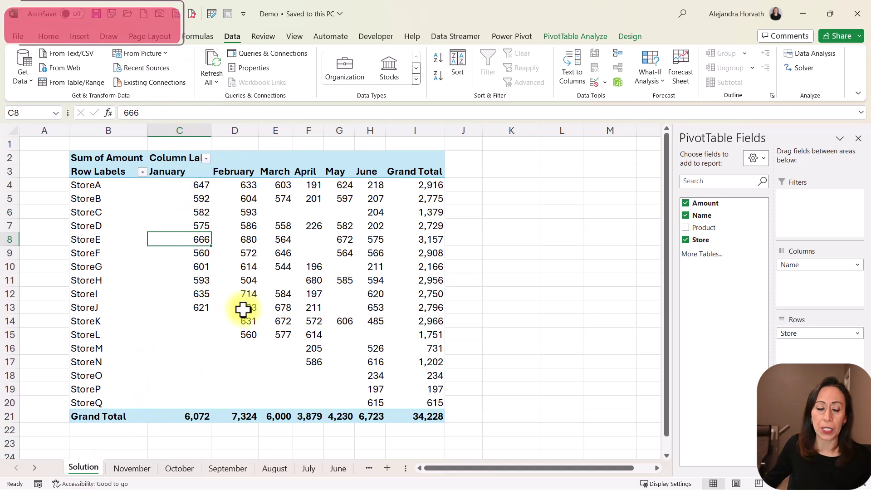
right_click(250, 294)
left_click(293, 151)
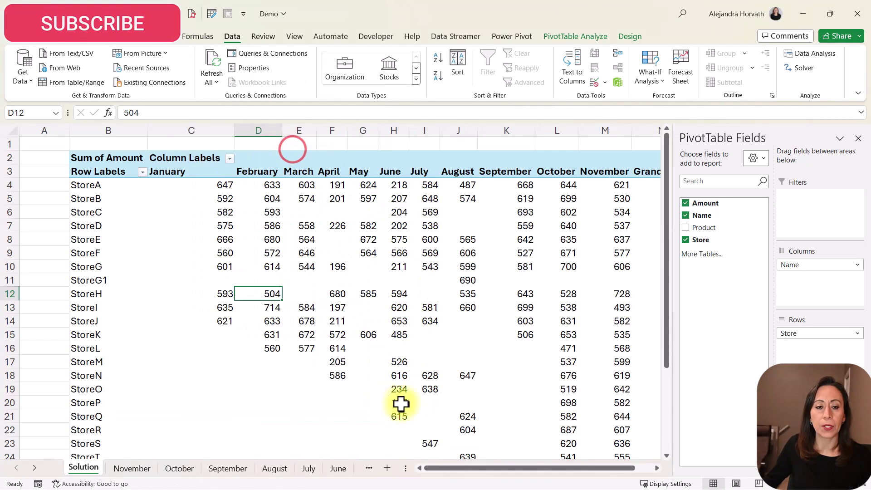
- Examine the refreshed PivotTable's month columns from January to November and the grand totals, and view the September and August sheets
left_click(226, 169)
left_click(331, 171)
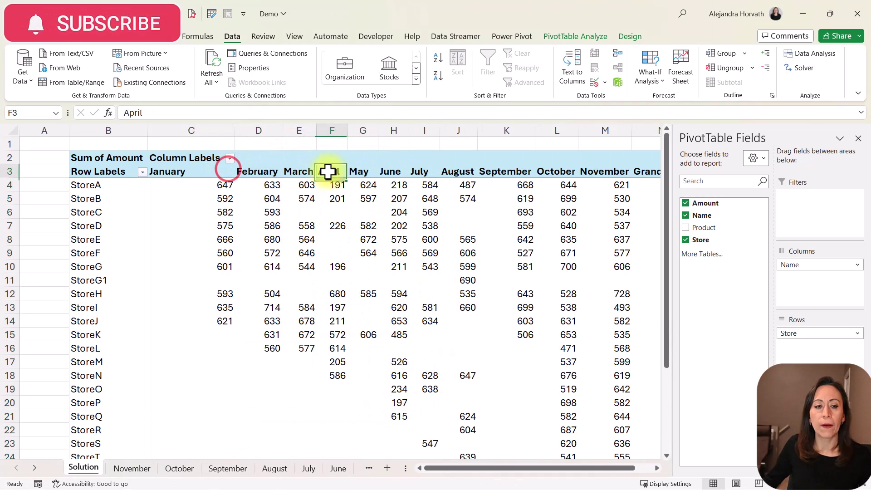
left_click(403, 172)
left_click(506, 171)
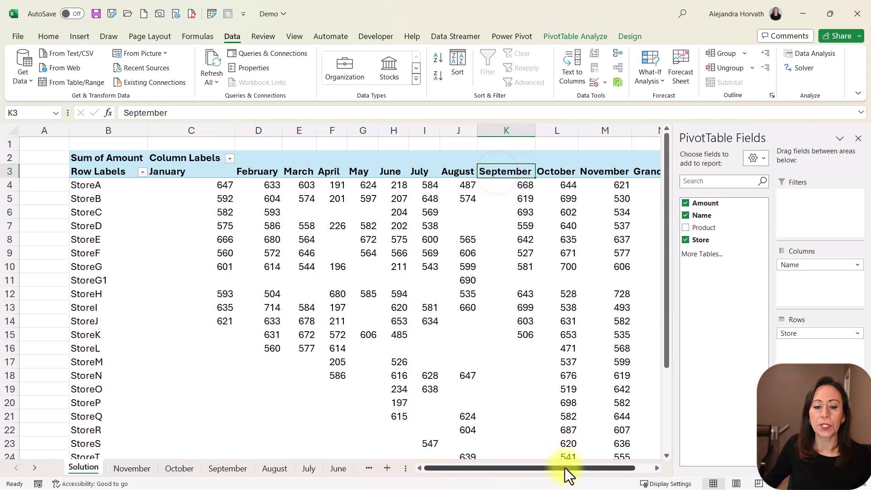
left_click_drag(566, 468, 571, 468)
left_click(554, 184)
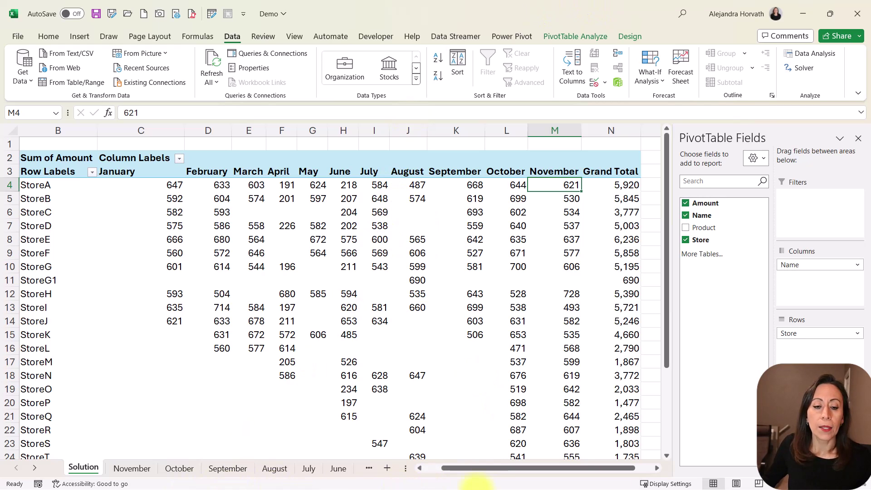
left_click(228, 469)
left_click(275, 469)
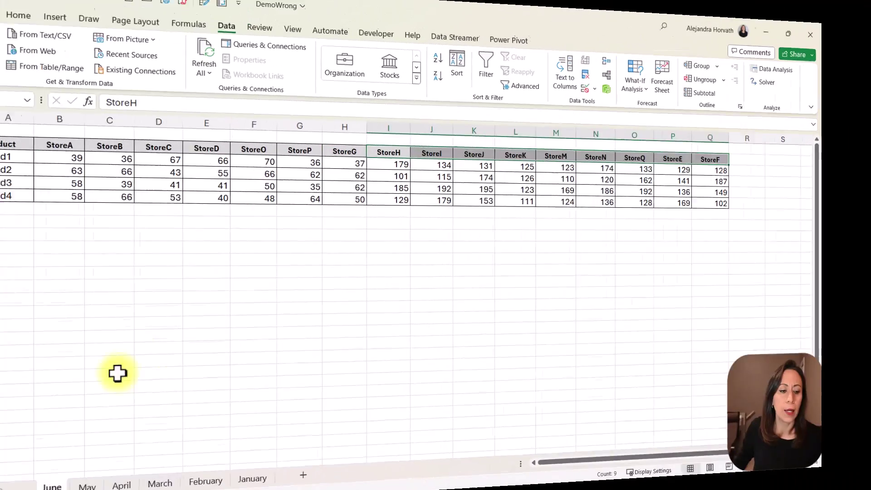
- In the DemoWrong workbook, turn the June range A2:Q6 into a table with headers and load it into Power Query
left_click(113, 349)
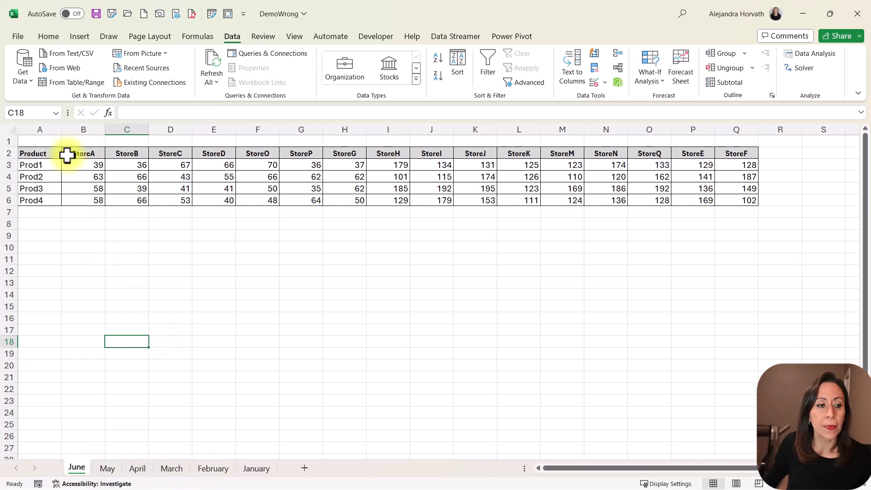
left_click(46, 169)
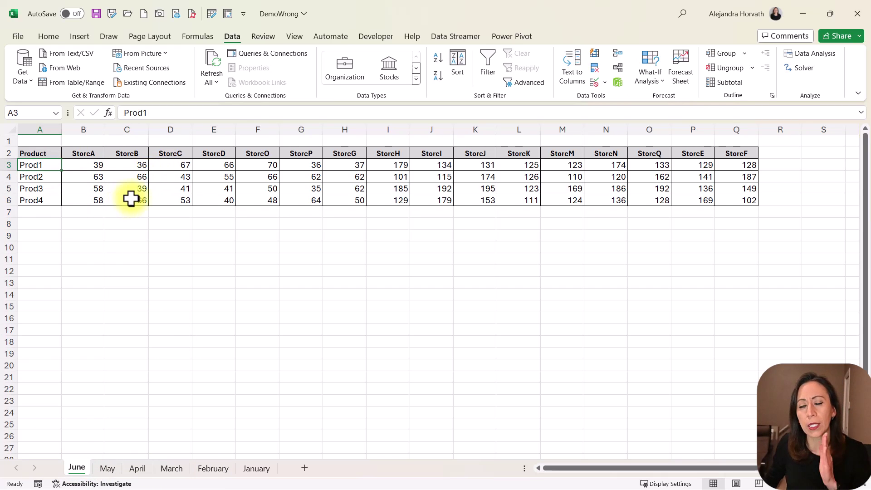
right_click(142, 181)
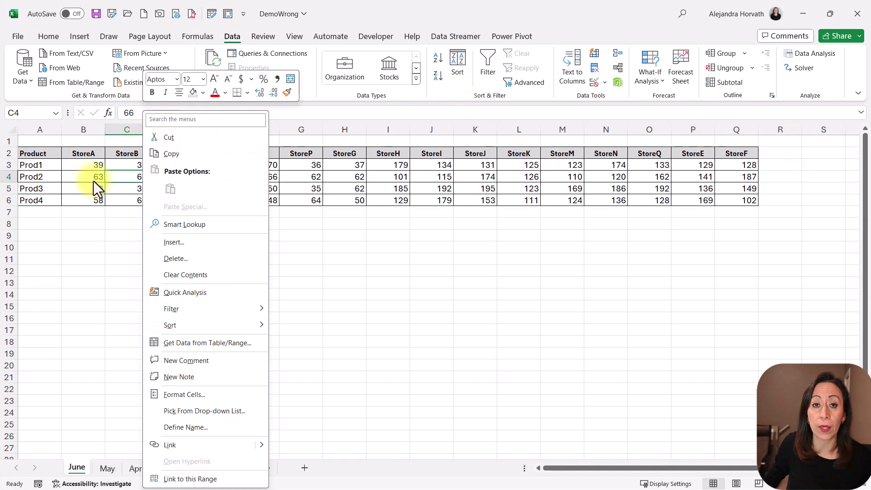
left_click(248, 342)
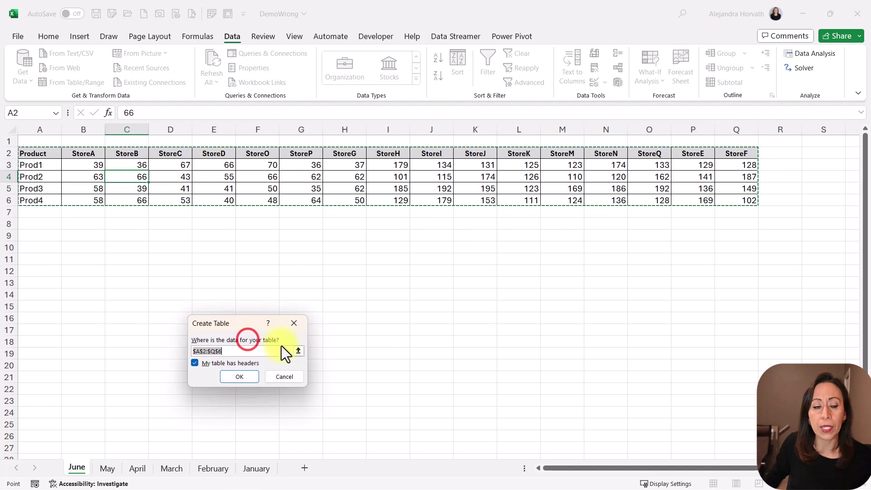
left_click_drag(244, 321, 412, 208)
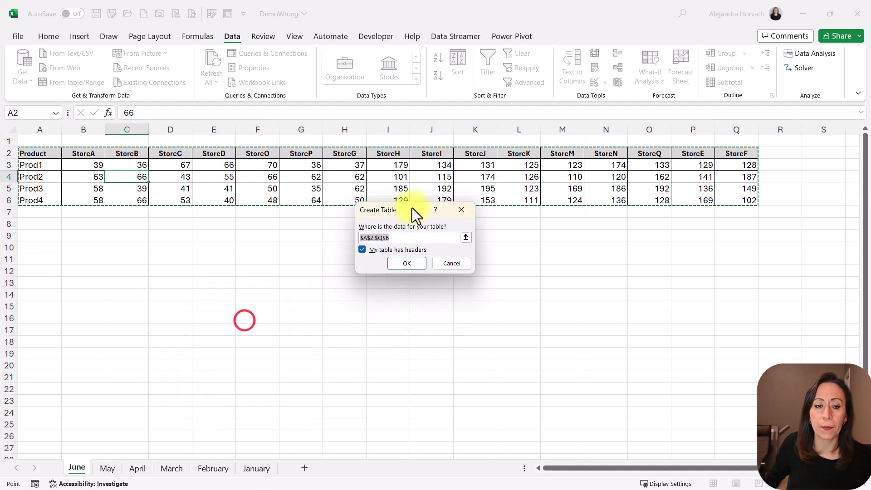
left_click(411, 263)
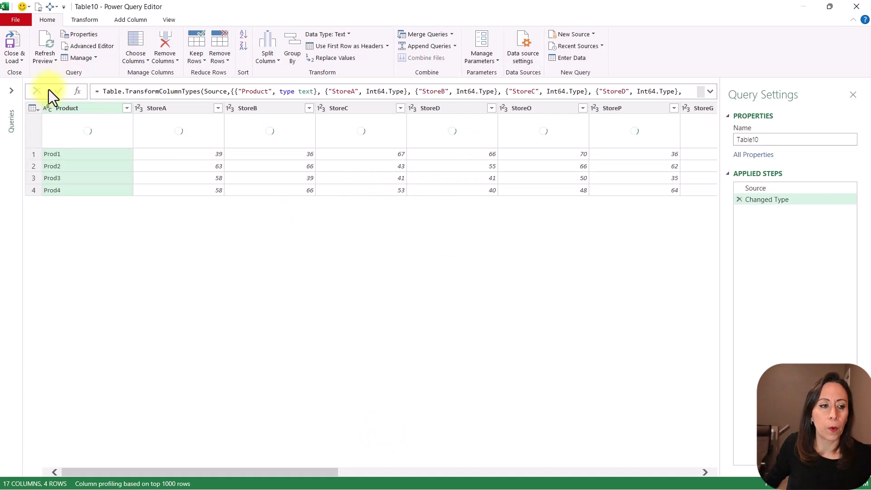
- Expand the list of queries, enlarge the editor display, and review the Table4, Table3, Table2 and Table1 queries
left_click(14, 91)
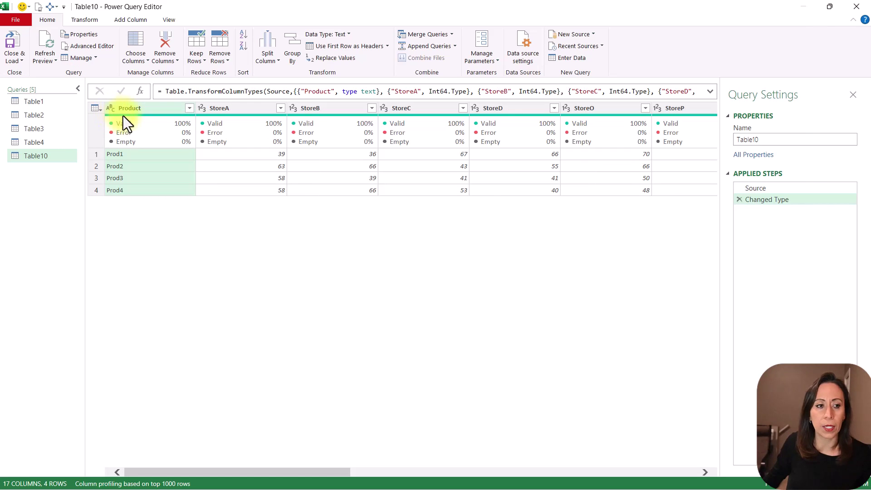
mouse_move(131, 119)
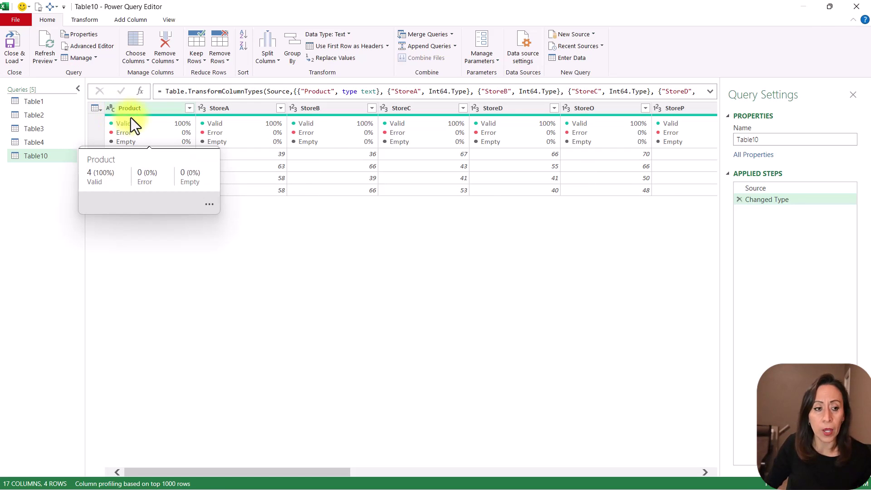
key("ctrl+plus")
key("ctrl+plus")
key("ctrl+plus")
left_click(66, 168)
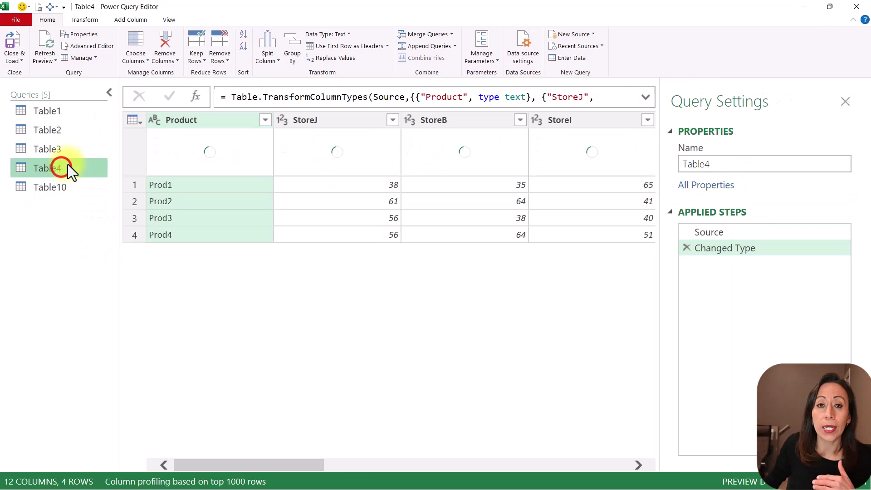
left_click(86, 149)
left_click(86, 130)
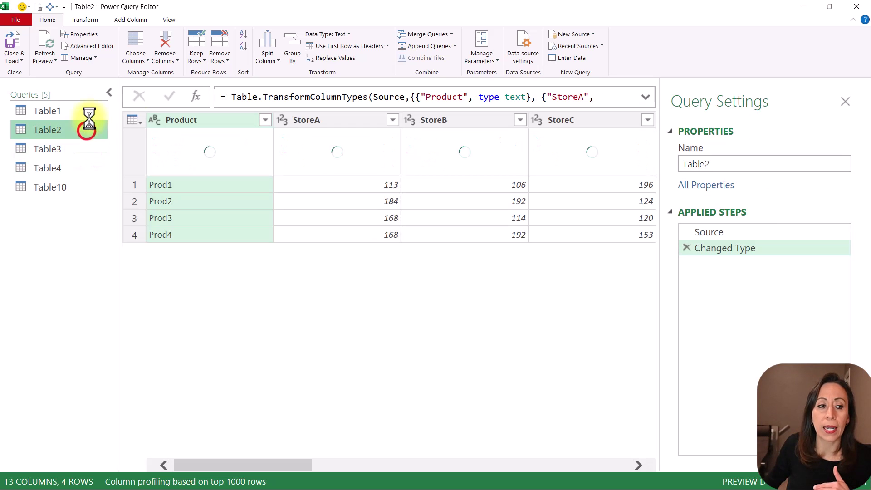
left_click(90, 113)
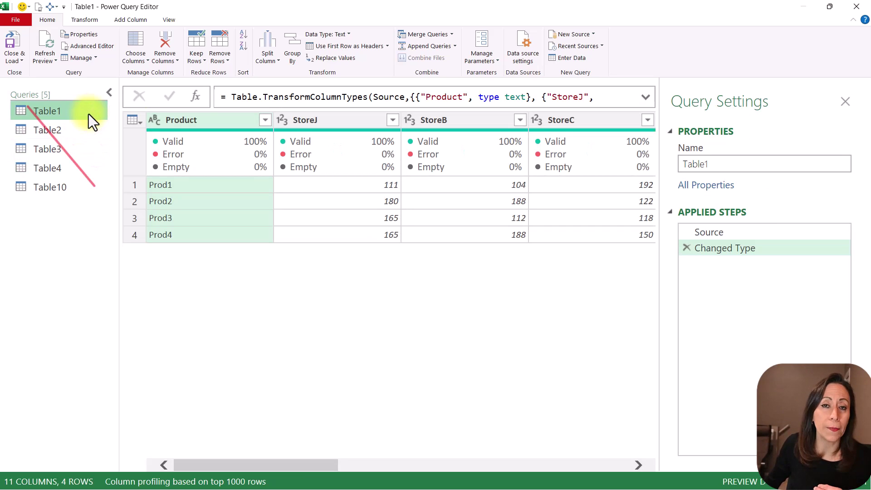
- Review the data and applied steps of the Table2, Table3, Table4 and Table10 queries, and return to Table1
left_click(89, 127)
left_click(81, 150)
left_click(84, 167)
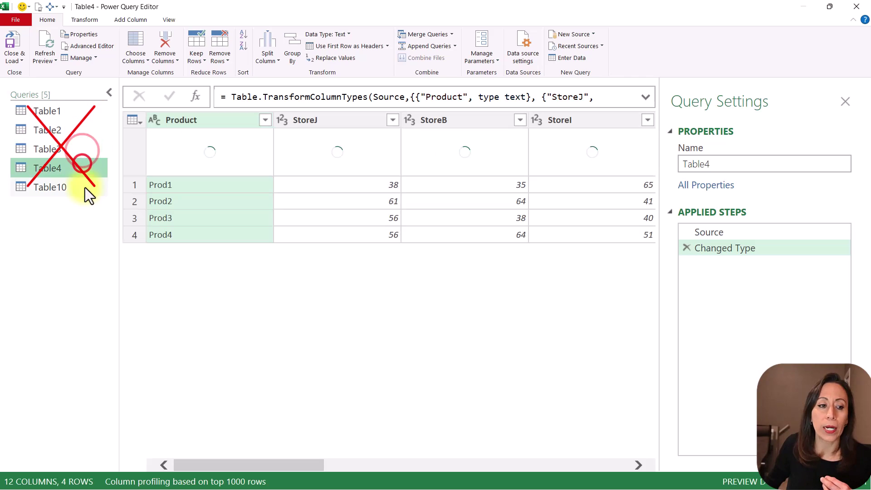
left_click(86, 187)
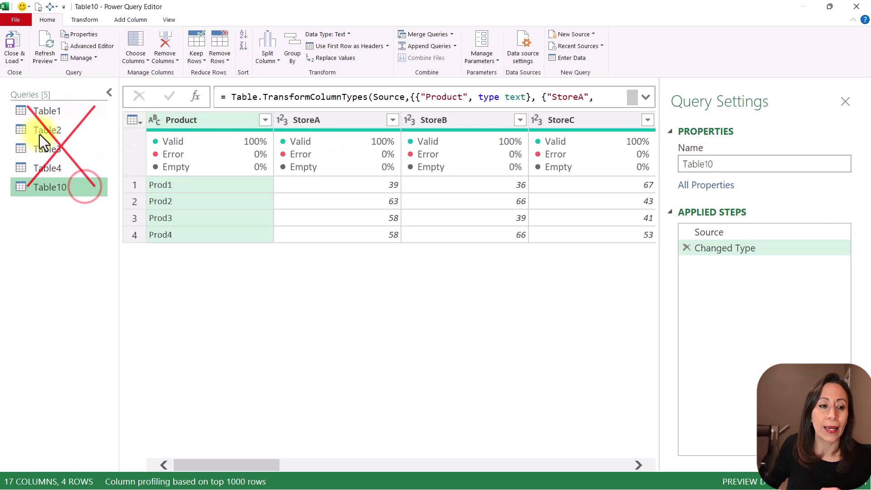
left_click(740, 249)
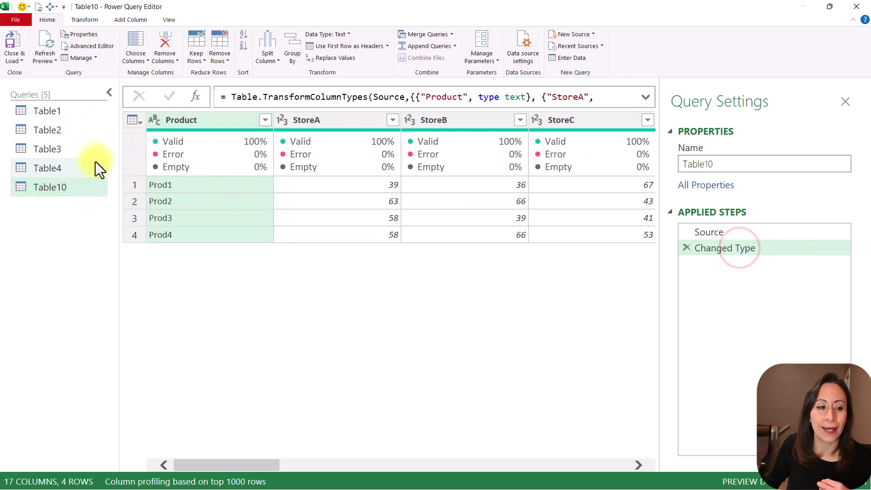
left_click(75, 167)
left_click(63, 150)
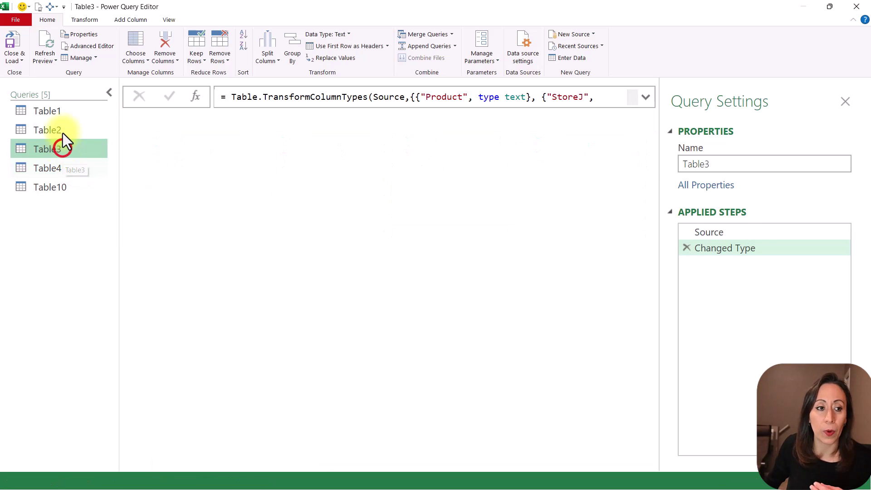
left_click(63, 132)
left_click(66, 113)
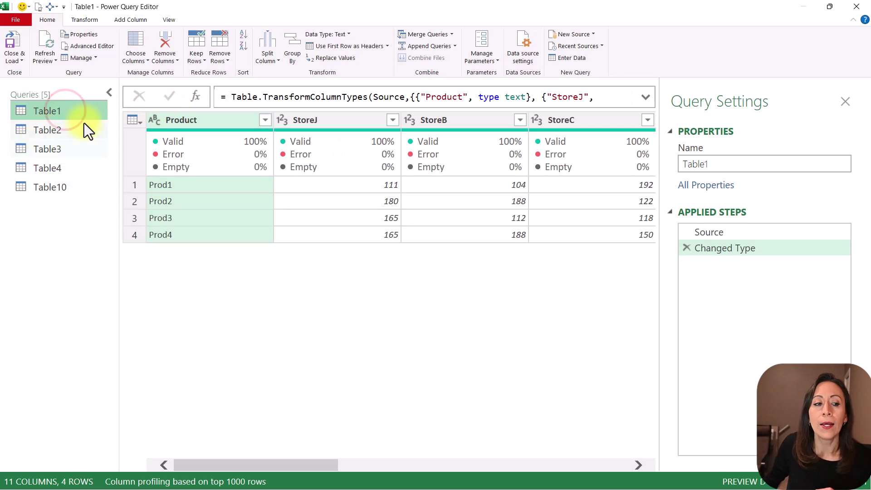
- Delete the Changed Type step from the Table1, Table2, Table3, Table4 and Table10 queries
left_click(686, 248)
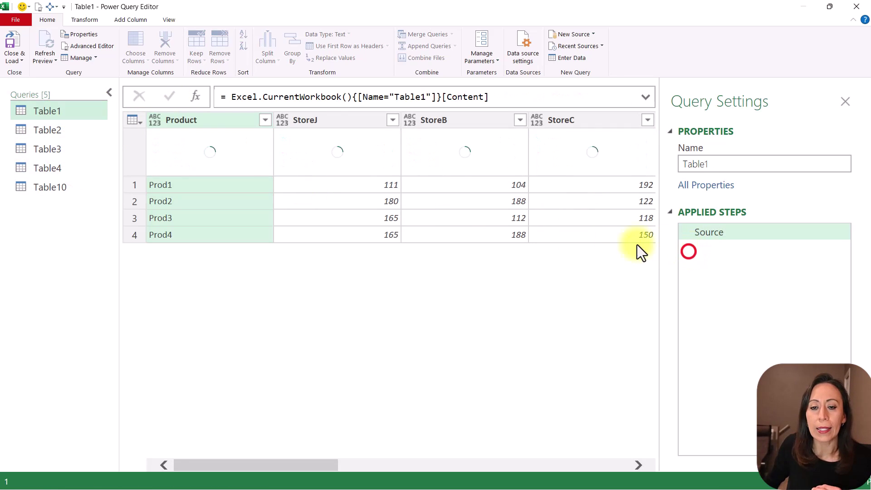
left_click(63, 130)
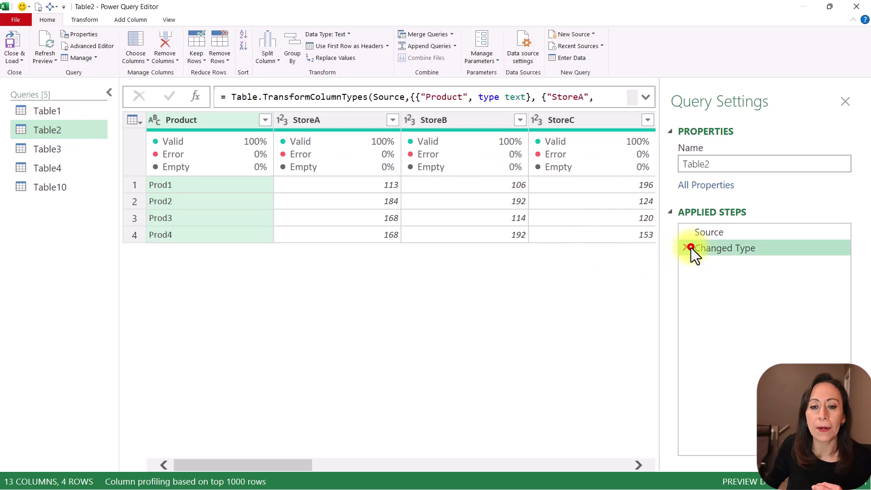
left_click(686, 248)
left_click(62, 149)
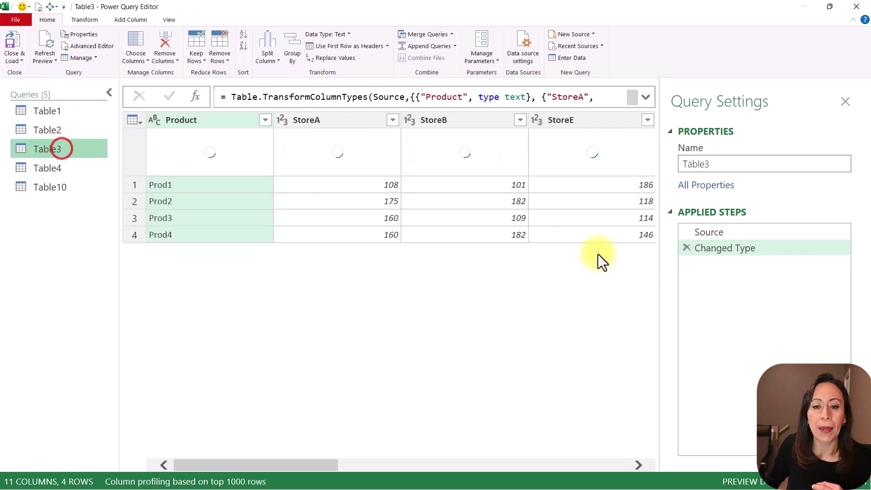
left_click(686, 248)
left_click(85, 188)
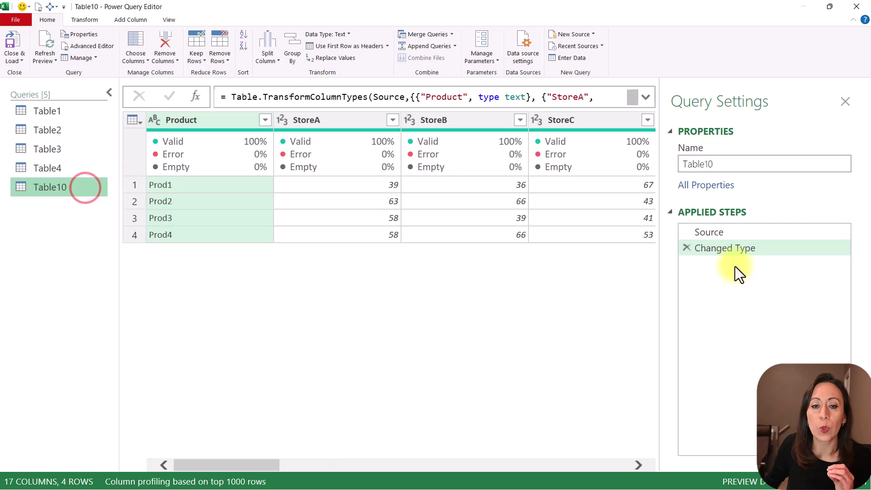
left_click(685, 251)
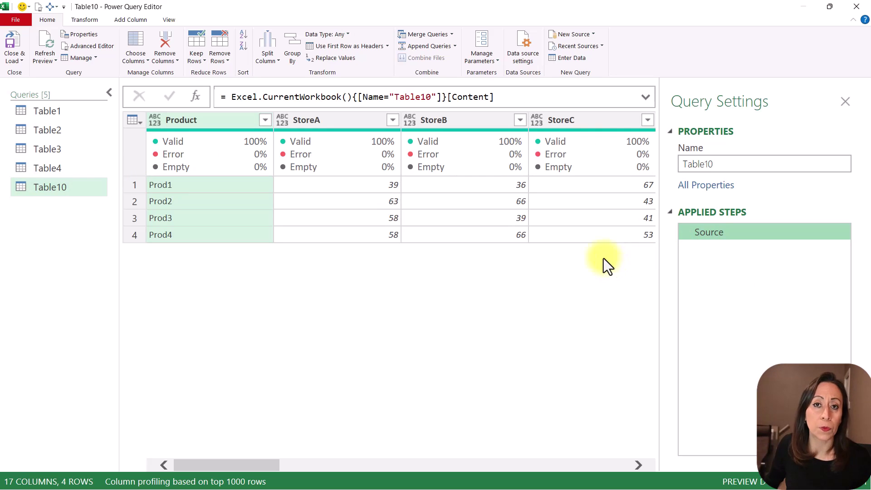
- Look through the edited table queries, and close the Power Query Editor, discarding the changes
left_click(92, 168)
left_click(90, 149)
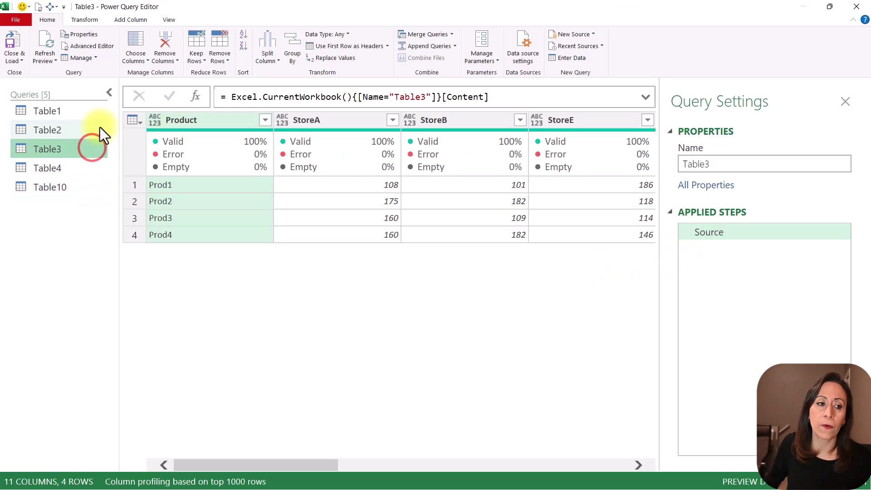
left_click(96, 105)
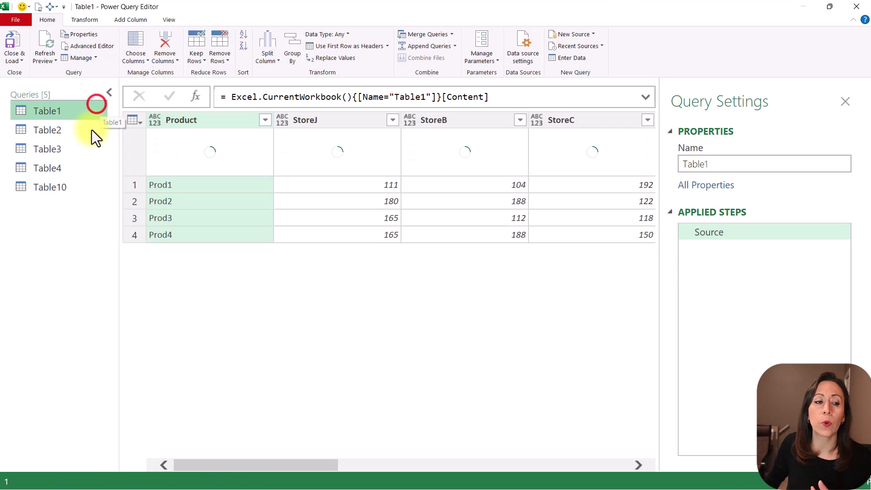
left_click(91, 130, "ctrl")
left_click(81, 163)
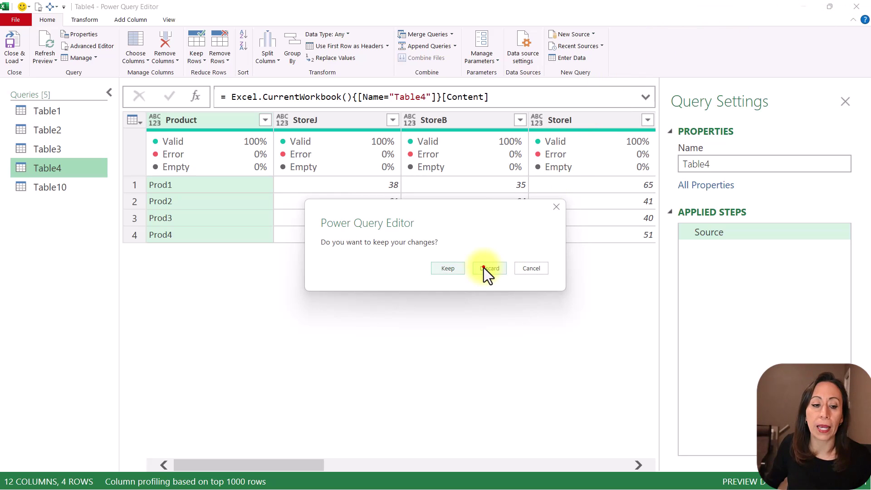
left_click(484, 267)
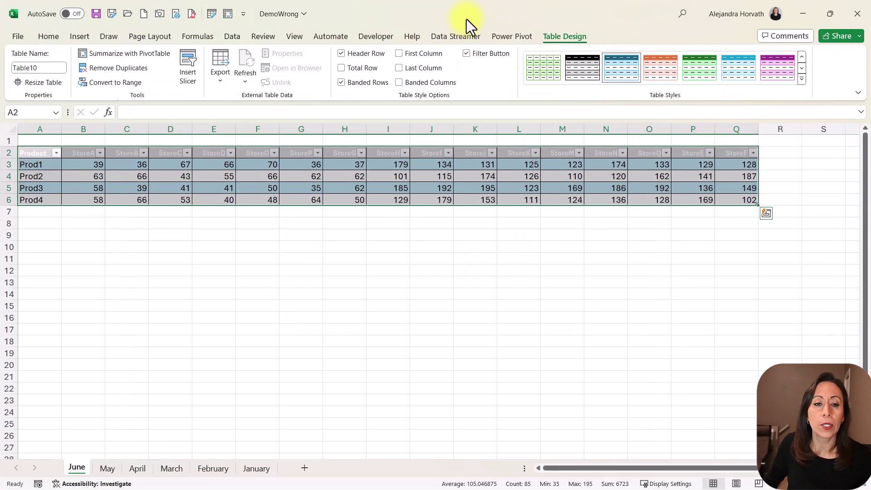
- Switch to the Demo workbook and open its January sheet
double_click(473, 9)
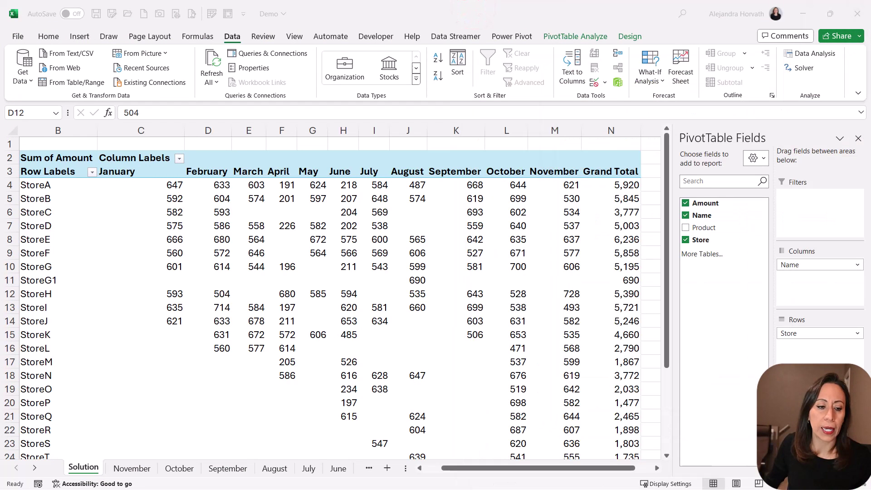
left_click(267, 453)
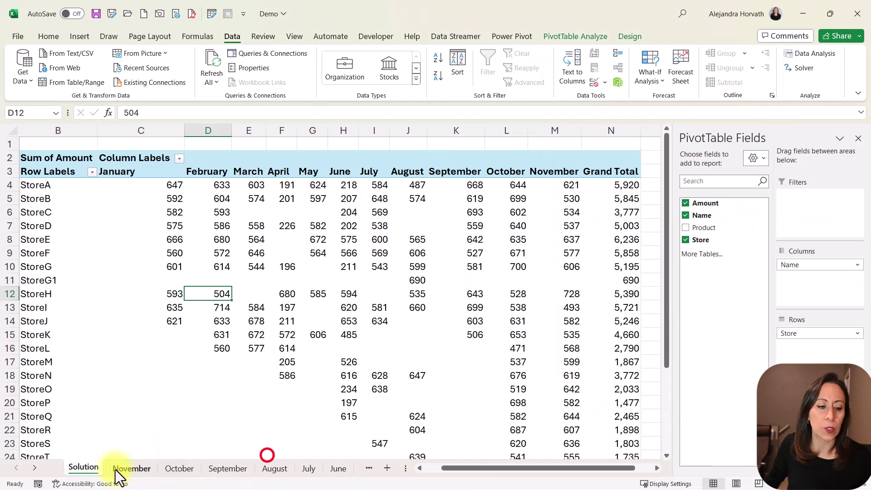
left_click(35, 468)
left_click(35, 468)
left_click(35, 468)
left_click(35, 468)
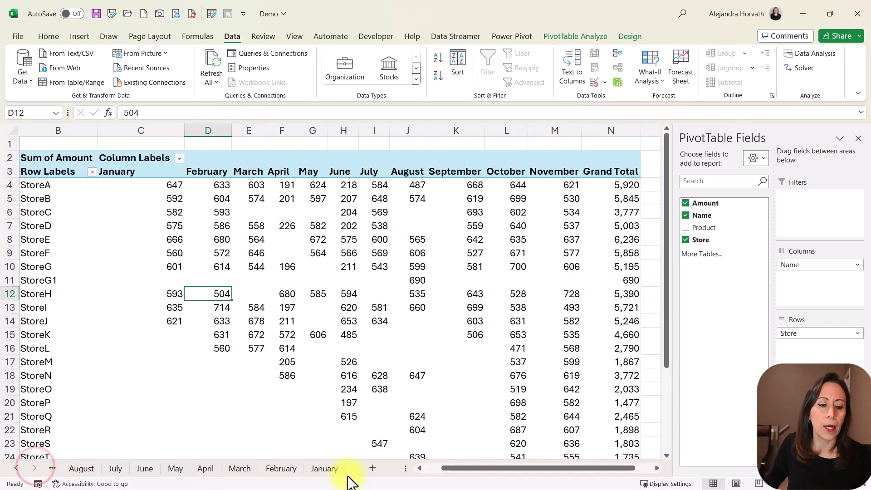
left_click(334, 468)
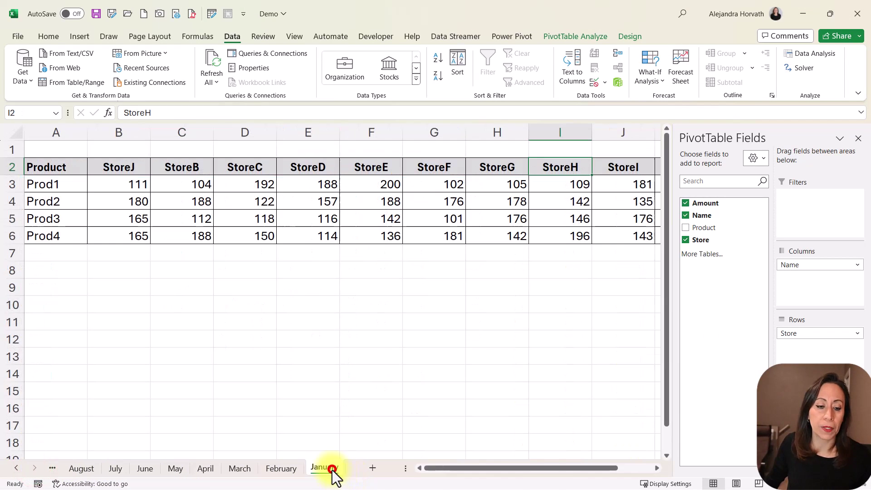
- Copy the January through June sheets together into a new workbook, keeping the originals in Demo
left_click(145, 466, "shift")
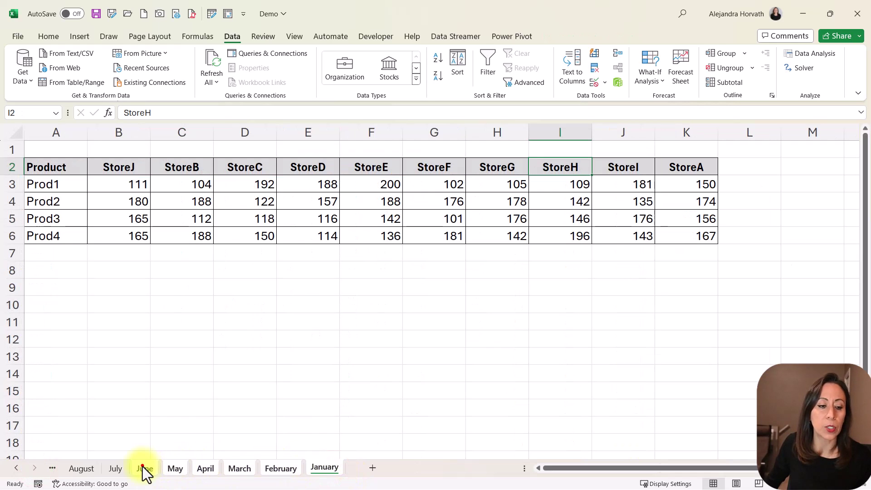
right_click(145, 464)
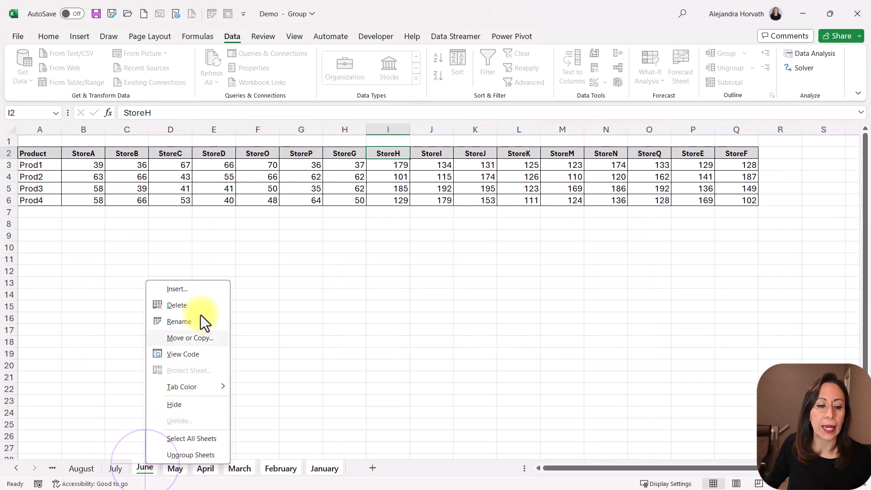
left_click(195, 337)
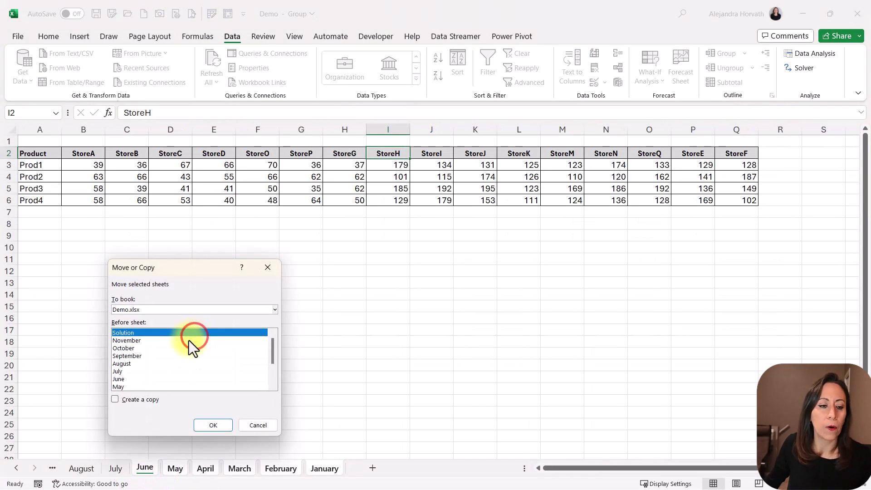
left_click(149, 399)
left_click(200, 309)
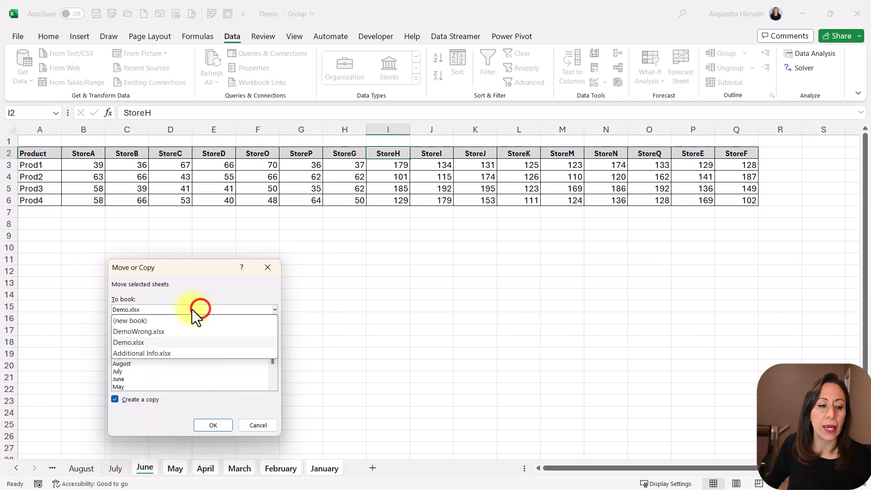
left_click(183, 320)
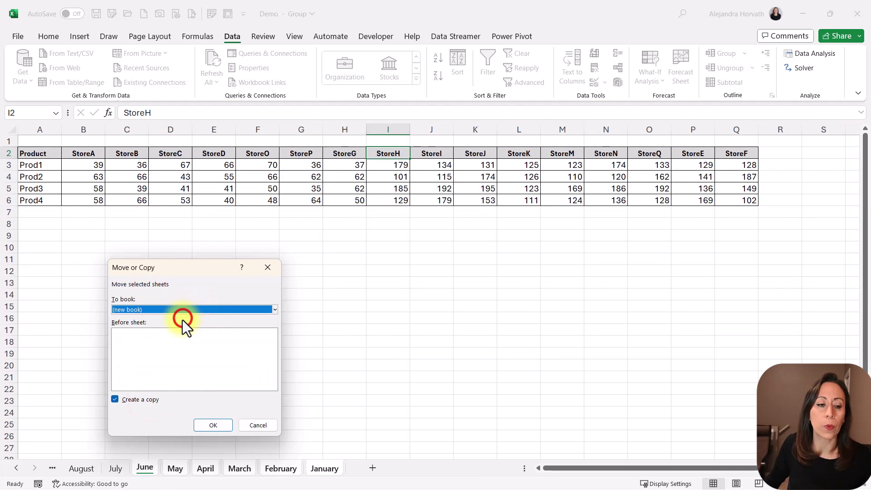
left_click(214, 426)
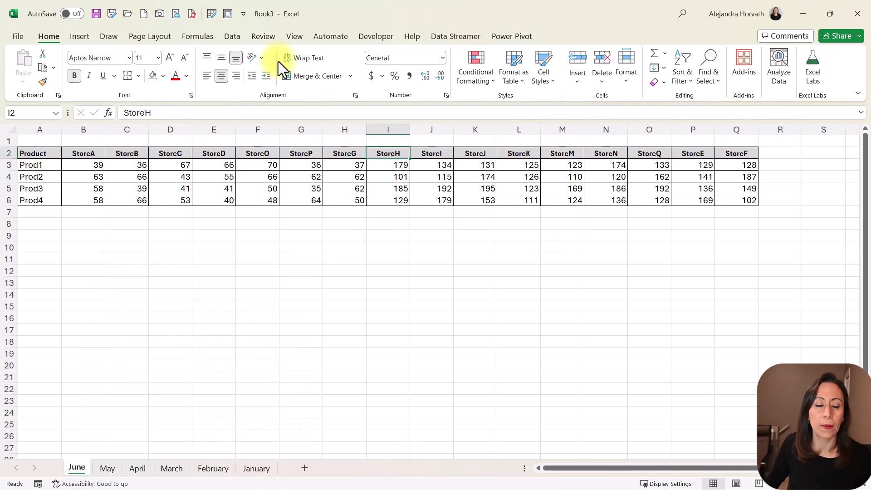
- Save the new workbook as SOLVED in the Demo 2024Feb folder on the Desktop
left_click(328, 4)
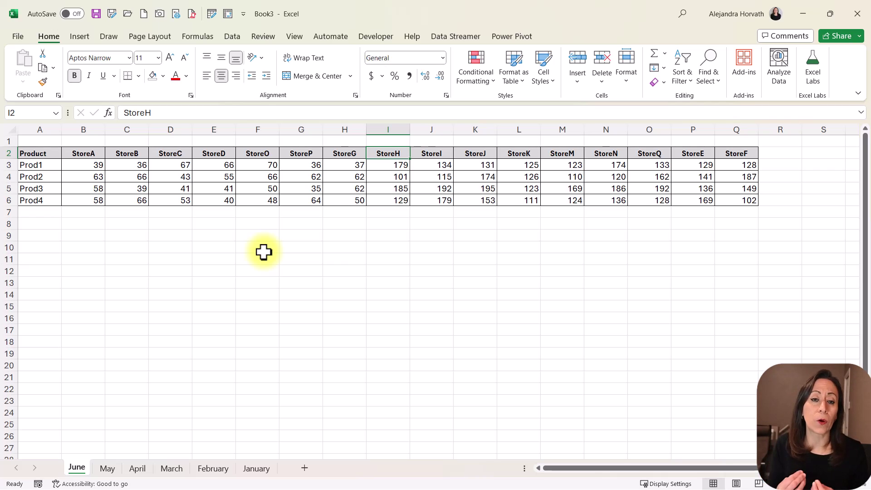
key("ctrl+s")
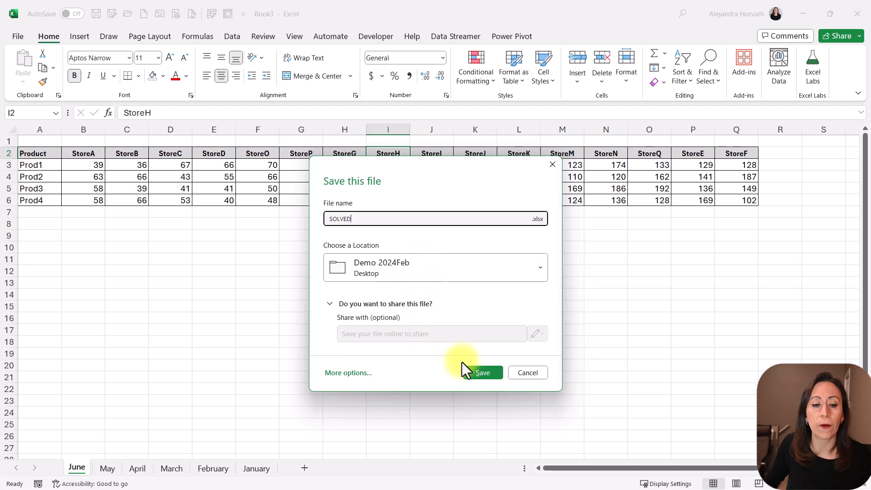
left_click(476, 369)
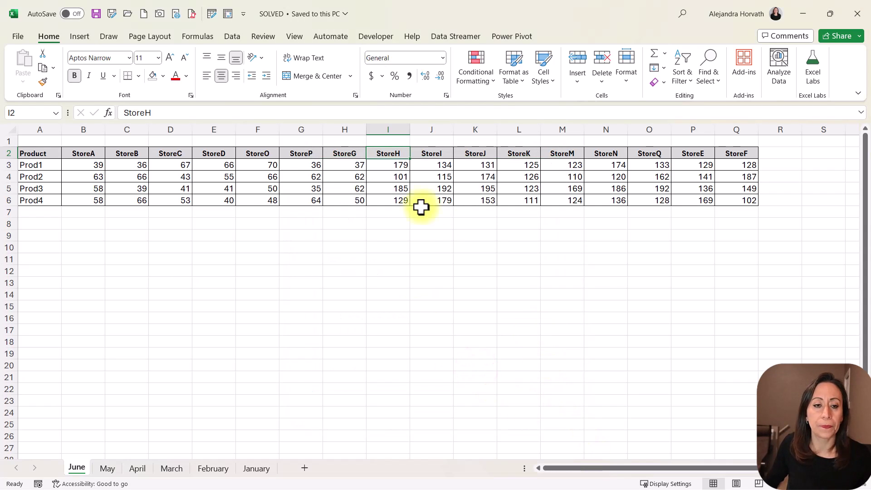
- Start an import from an Excel workbook and choose the SOLVED file in the Demo 2024Feb folder as the source
left_click(234, 37)
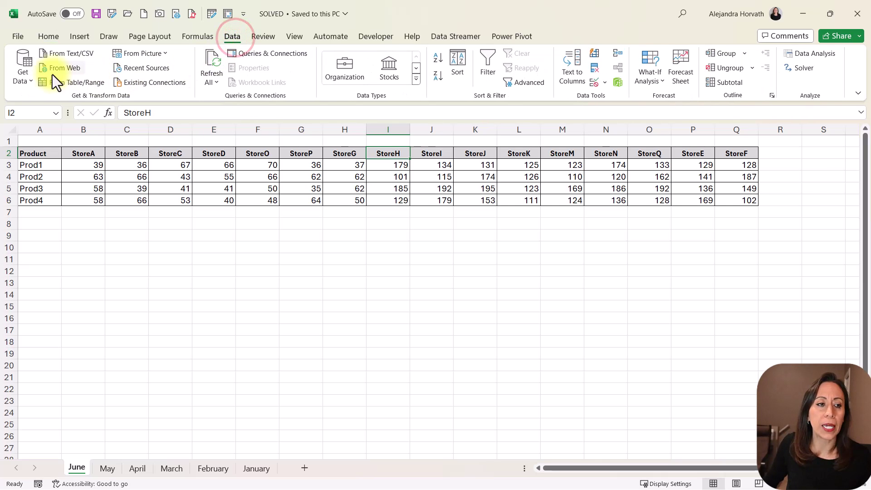
left_click(18, 78)
mouse_move(31, 94)
left_click(176, 98)
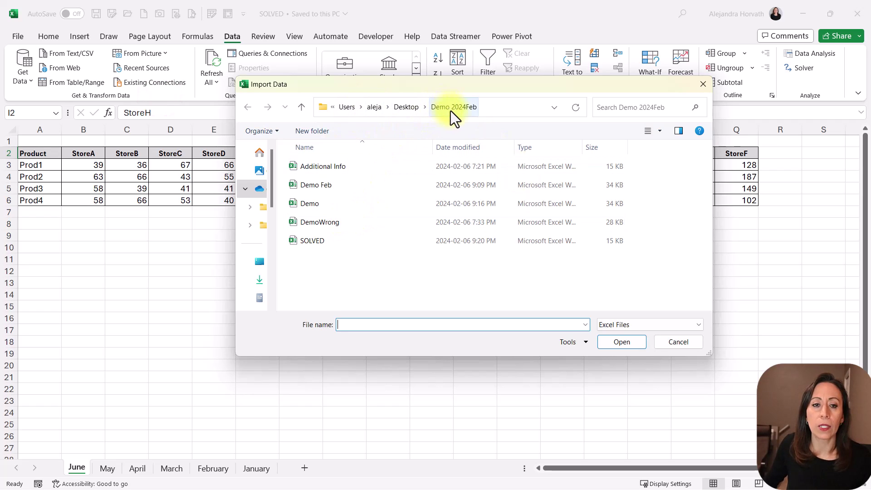
left_click(322, 243)
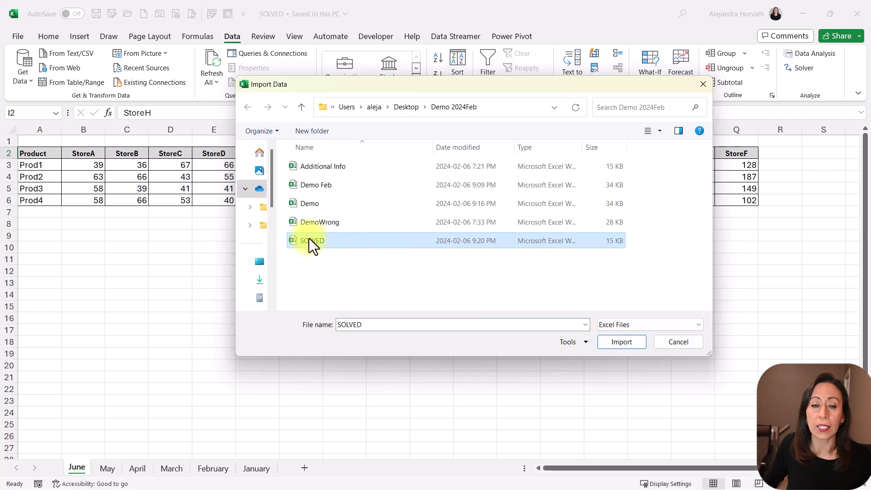
left_click(617, 343)
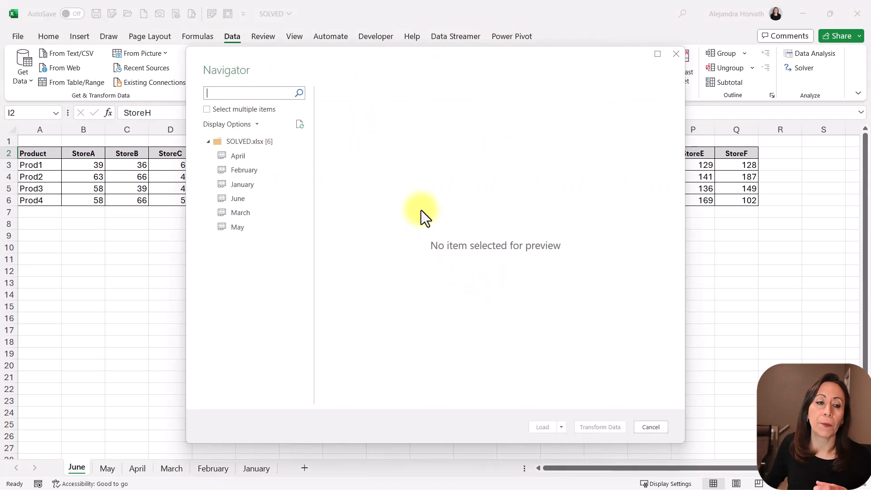
- Preview the April, February, January, June and May sheets, and select the whole SOLVED.xlsx file as the item to import
left_click(251, 144)
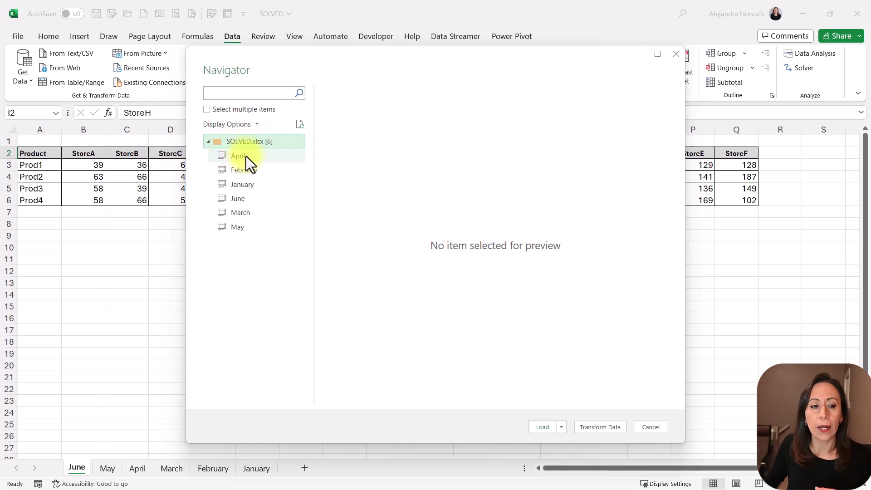
left_click(245, 156)
left_click(263, 169)
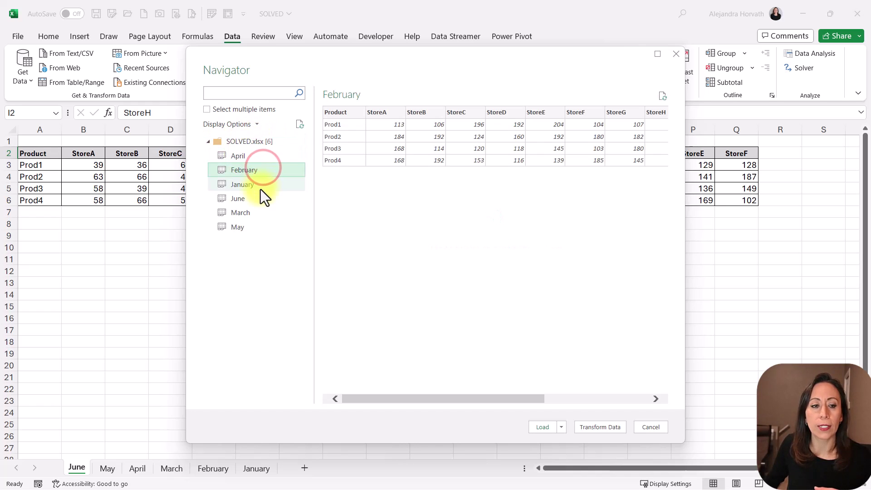
left_click(260, 186)
left_click(259, 200)
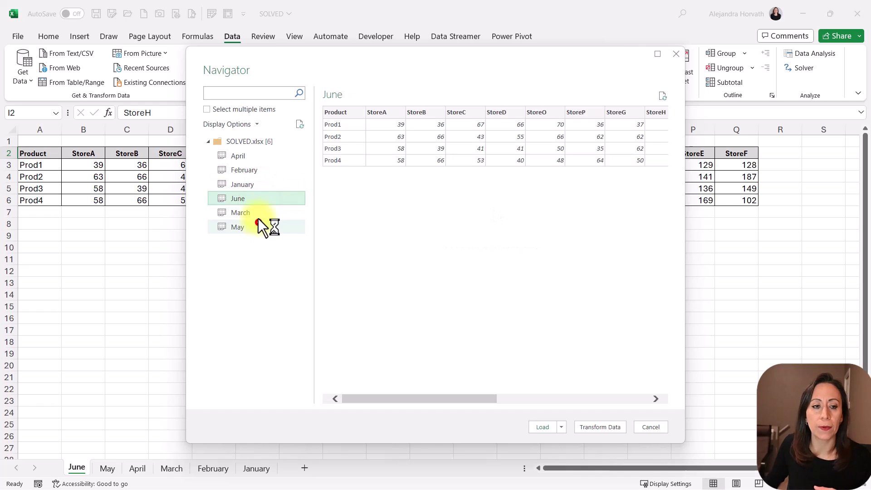
left_click(258, 226)
left_click(256, 141)
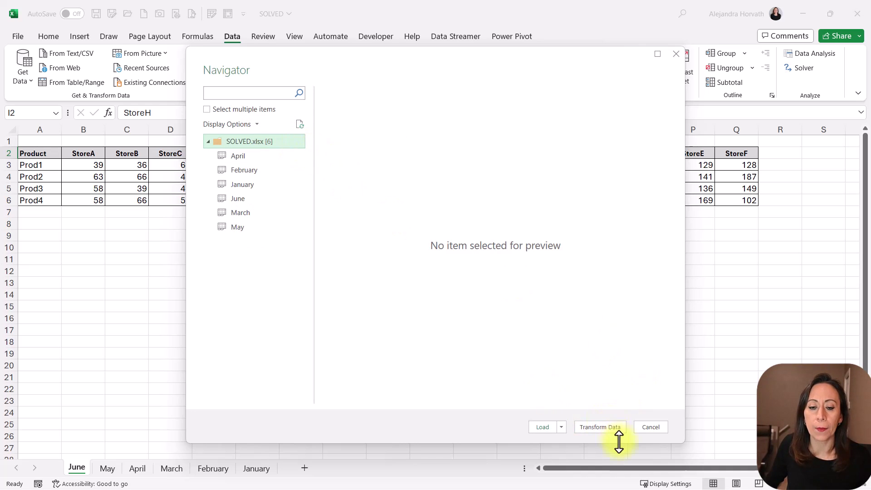
- Open the selected SOLVED workbook for transformation in the Power Query Editor and enlarge the editor's display
left_click_drag(619, 441, 611, 267)
left_click(600, 277)
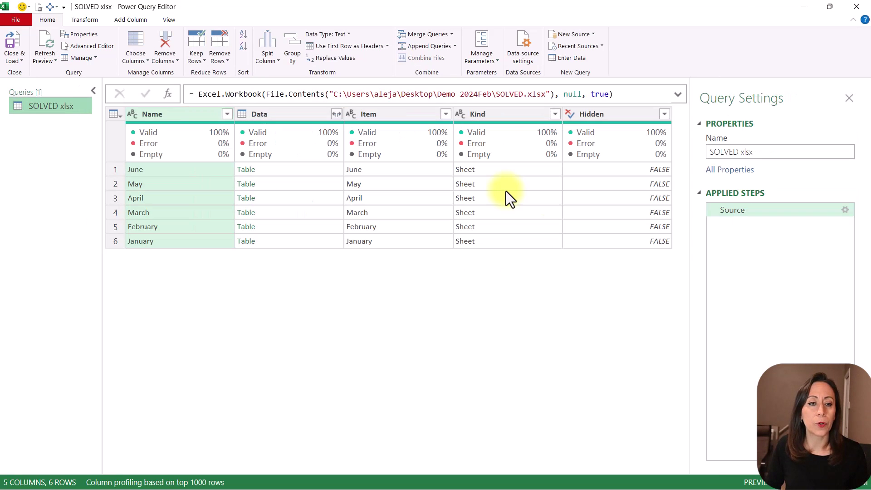
key("ctrl+plus")
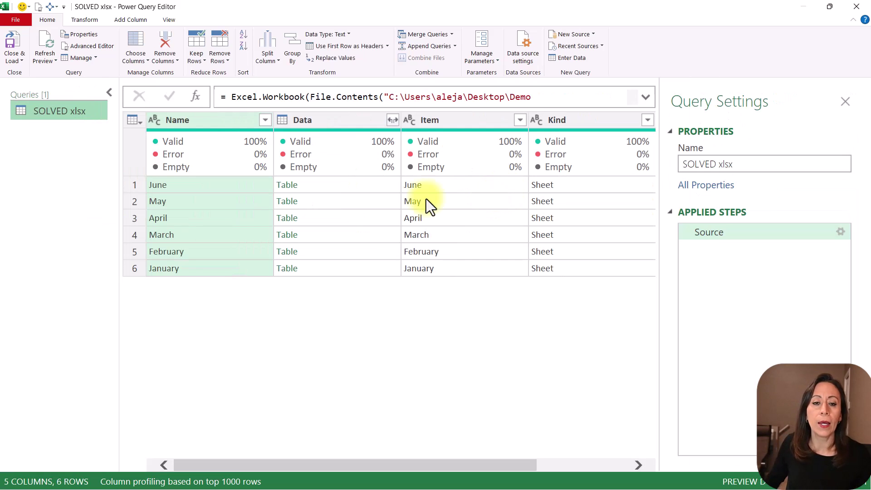
- Rename the query as Solved and collapse the list of queries
left_click(52, 112)
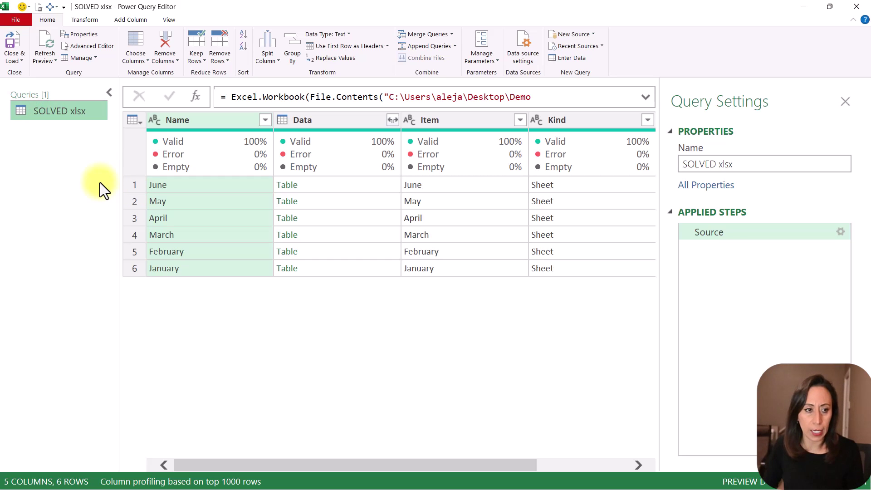
key("F2")
type("So")
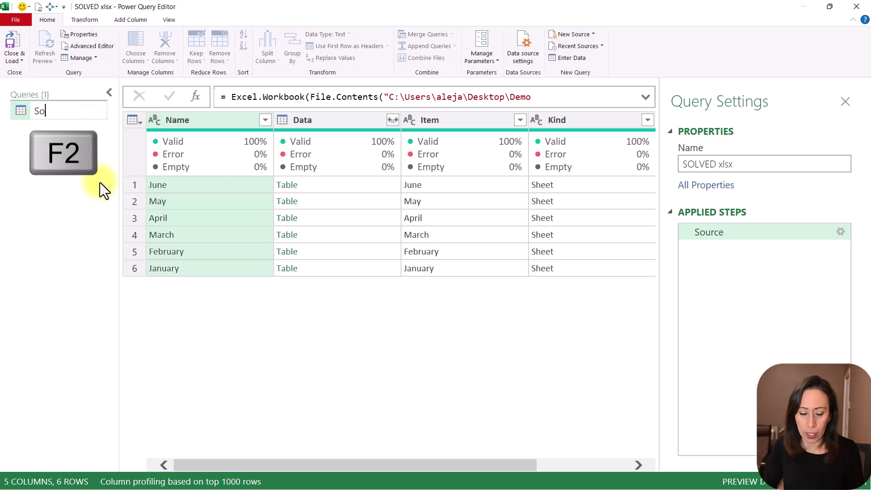
type("lved")
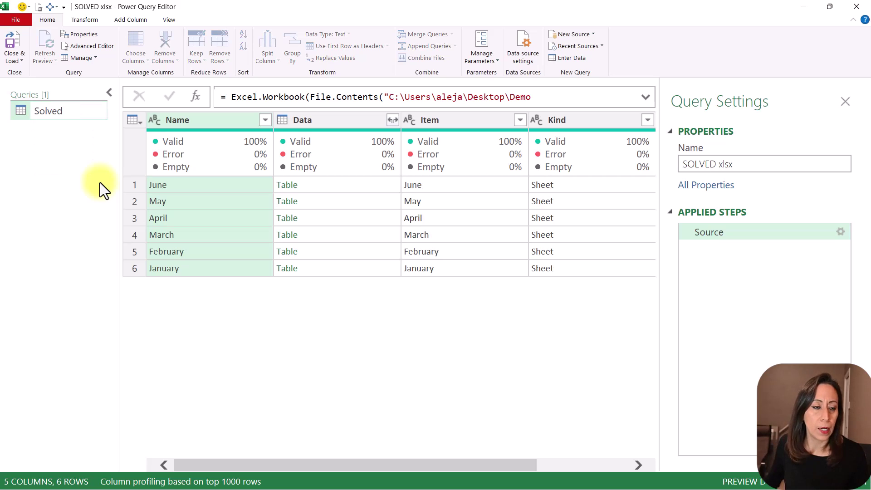
left_click(99, 167)
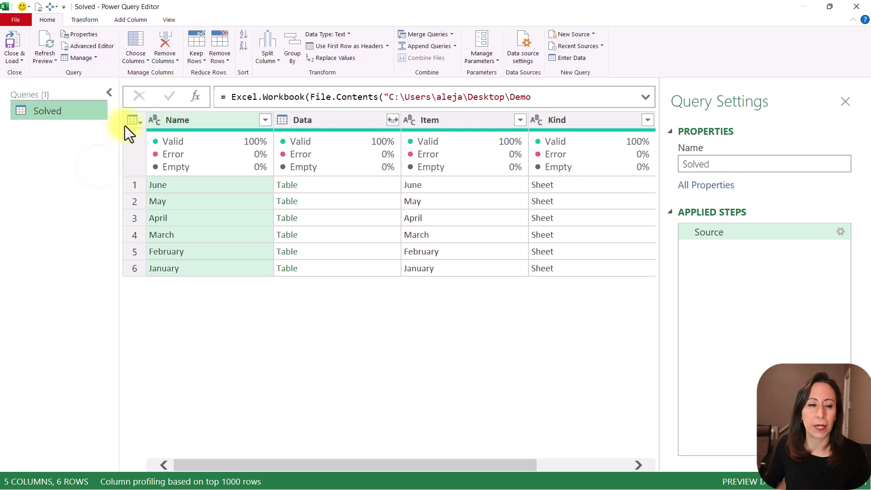
left_click(111, 95)
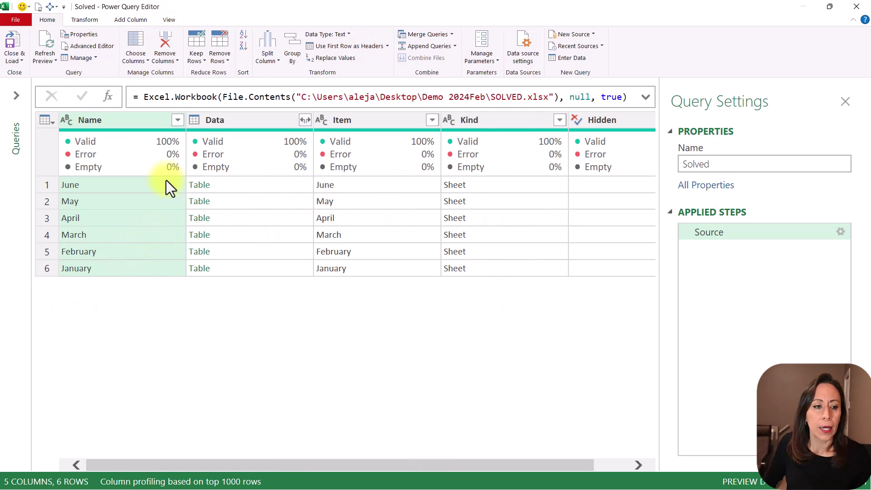
- Examine the sheet names in the Name column and preview each month's nested table in the Data column
left_click(146, 183)
left_click(145, 201)
left_click(143, 229)
left_click(143, 245)
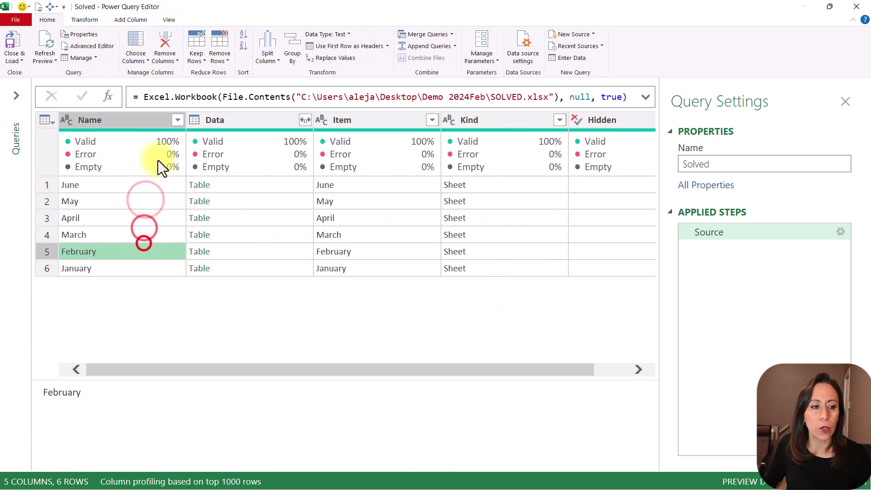
left_click(265, 187)
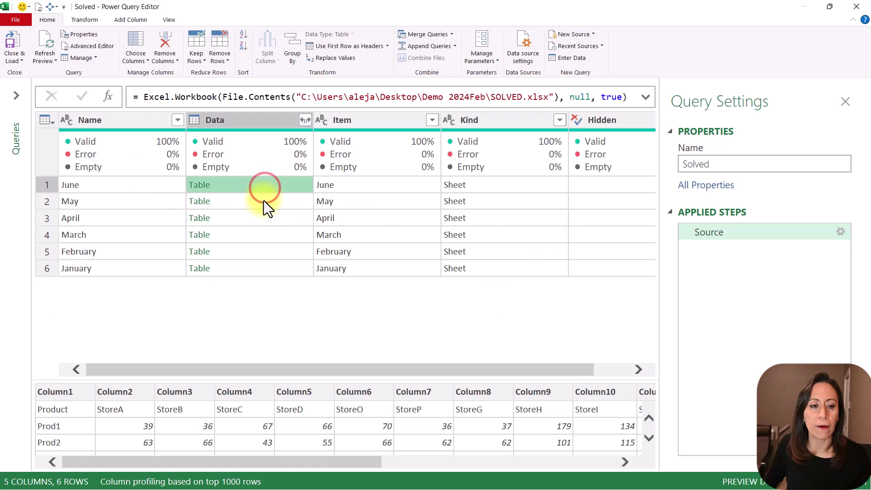
left_click(263, 201)
left_click(274, 218)
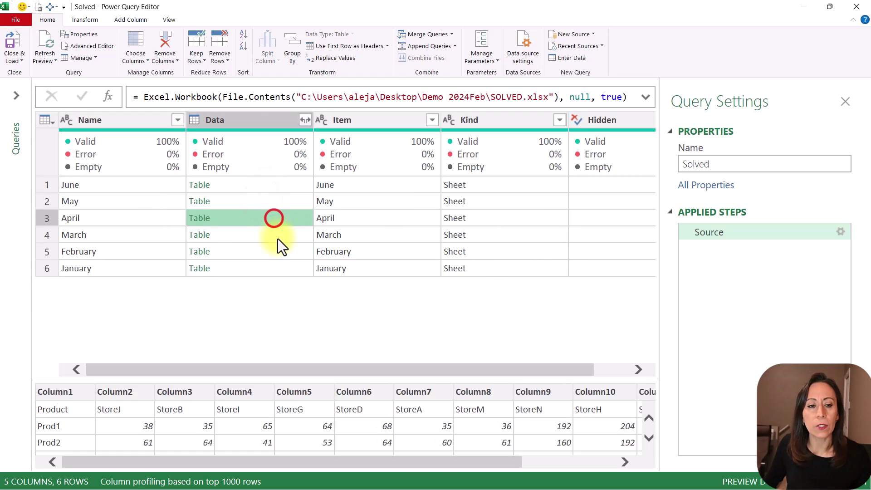
left_click(278, 234)
left_click(279, 251)
left_click(282, 269)
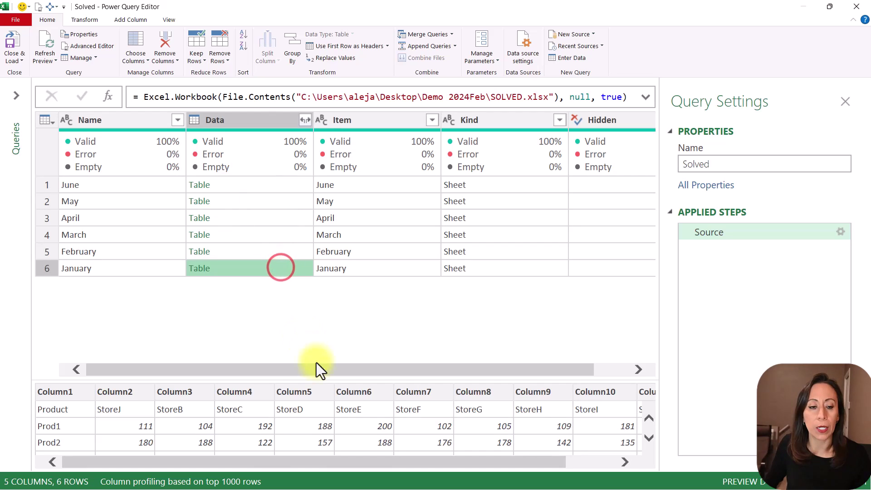
- Enlarge the preview area and compare the header rows of the January, February and March tables
left_click_drag(327, 381, 336, 309)
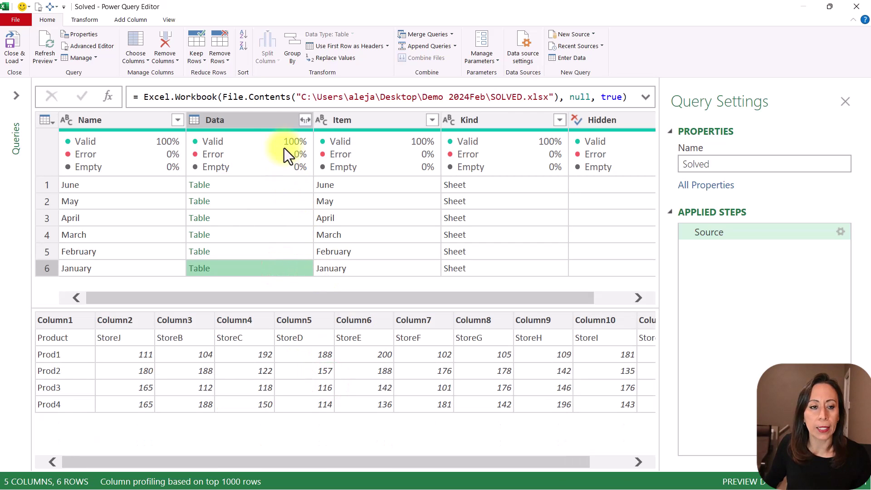
left_click(274, 234)
left_click(277, 253)
left_click(282, 269)
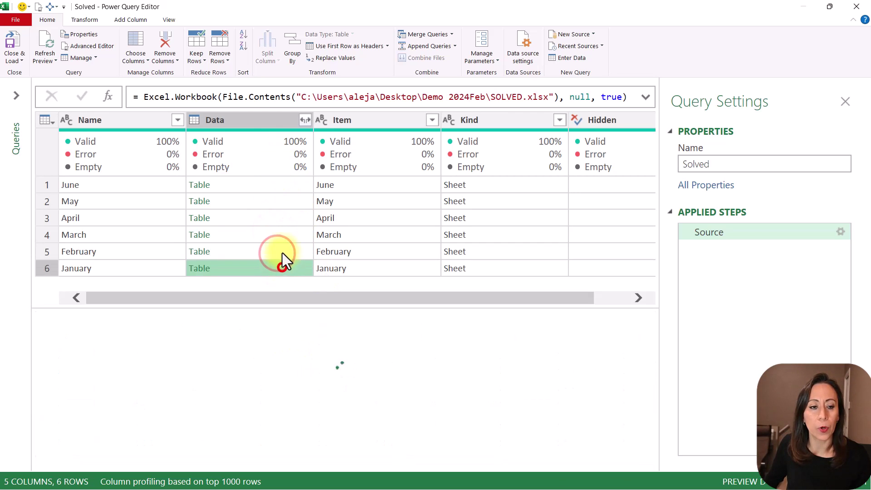
left_click(283, 253)
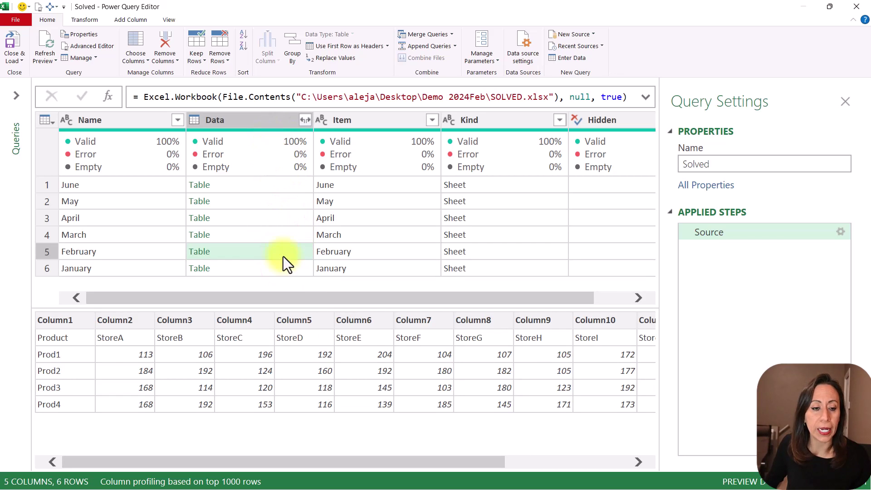
left_click(103, 344)
left_click(213, 345)
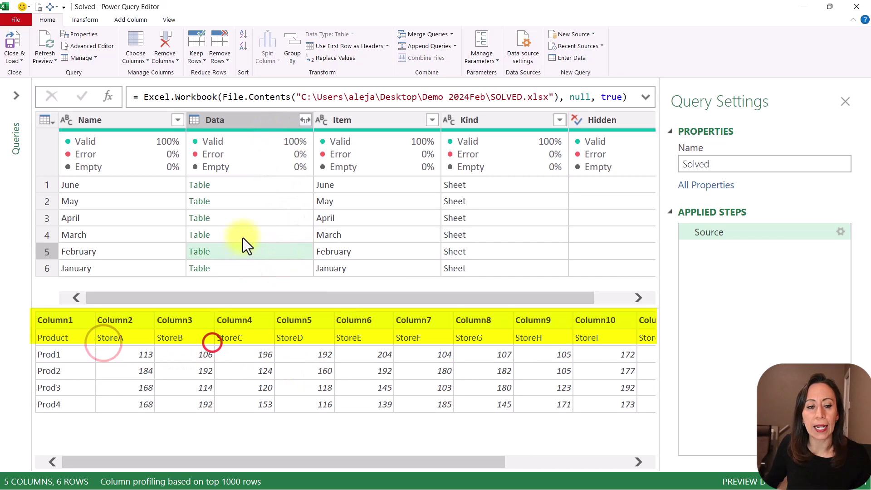
left_click(243, 237)
left_click(271, 338)
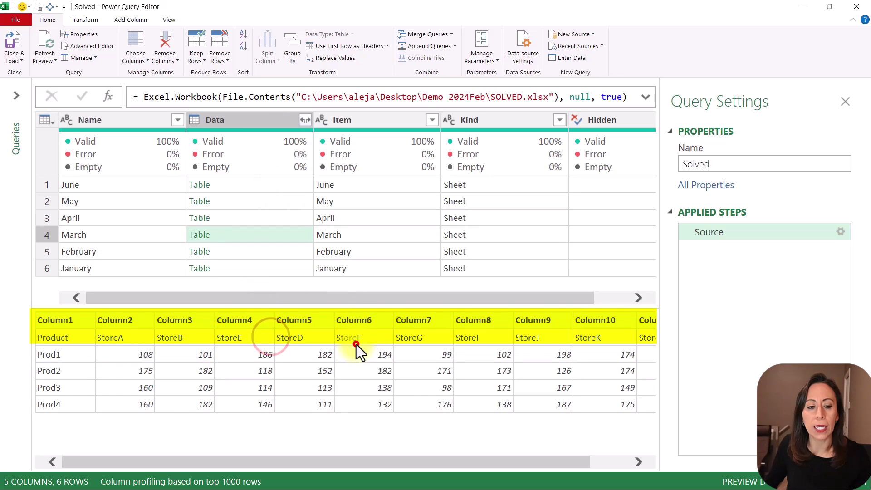
left_click(356, 344)
left_click(274, 254)
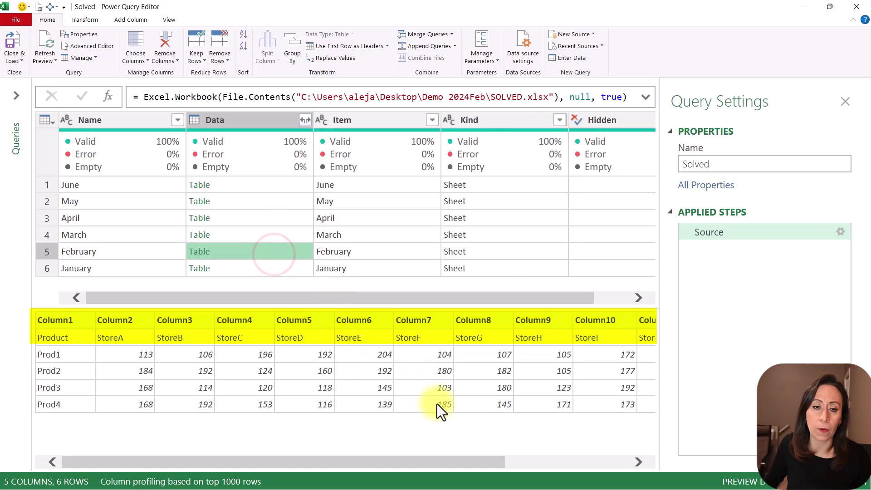
- Change the useHeaders argument of Excel.Workbook in the Source step's formula to true and apply it
left_click(646, 96)
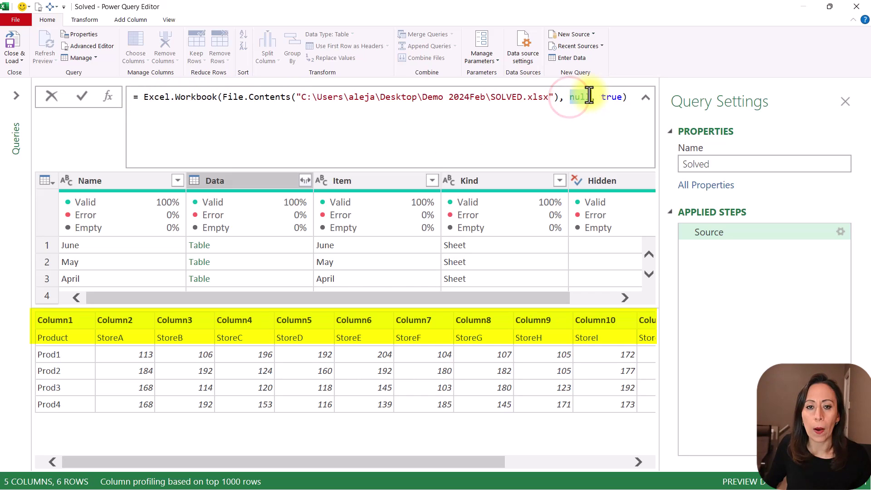
double_click(581, 97)
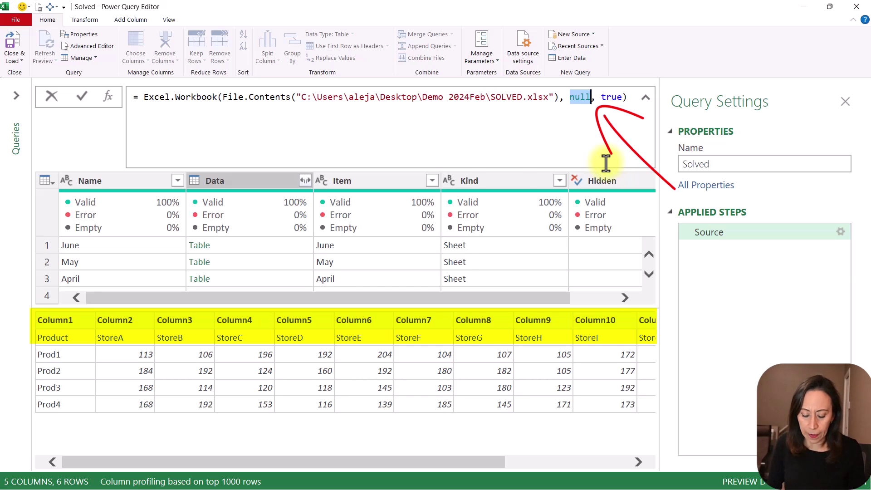
type("true")
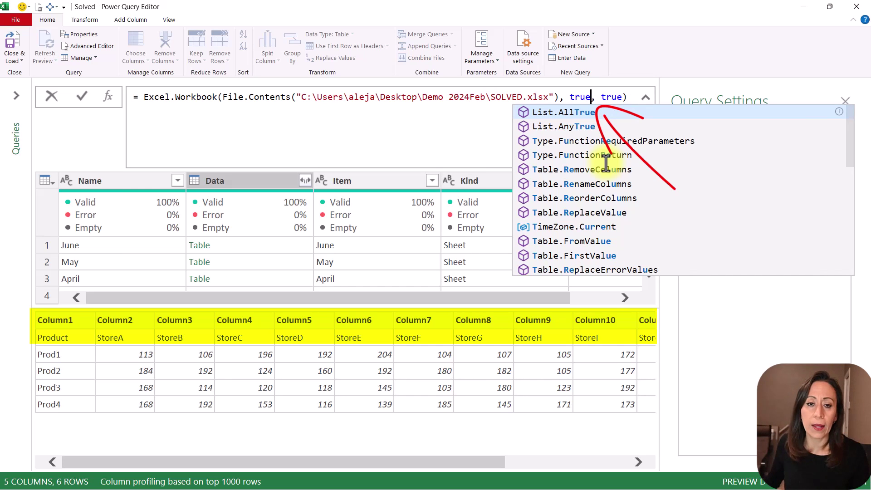
left_click(521, 96)
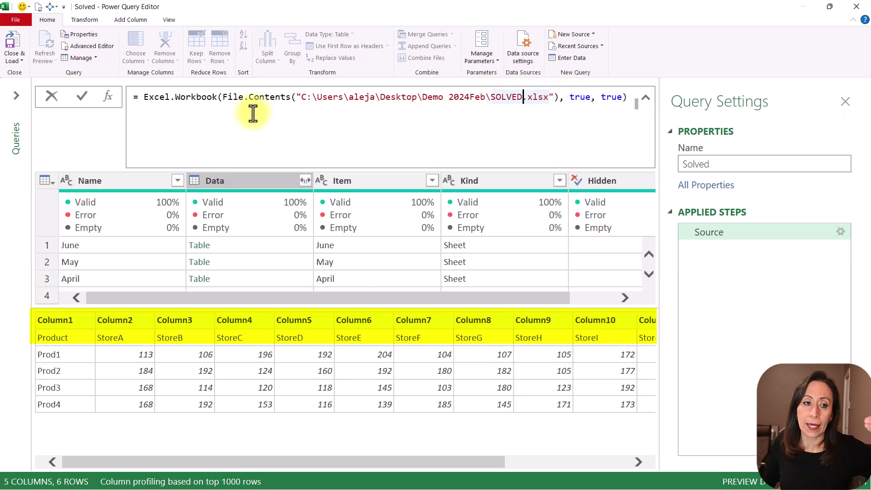
mouse_move(194, 98)
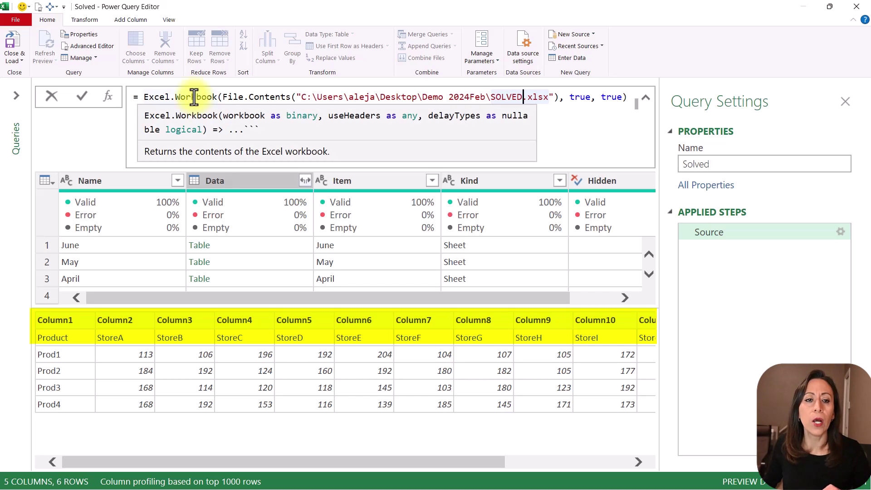
left_click(198, 97)
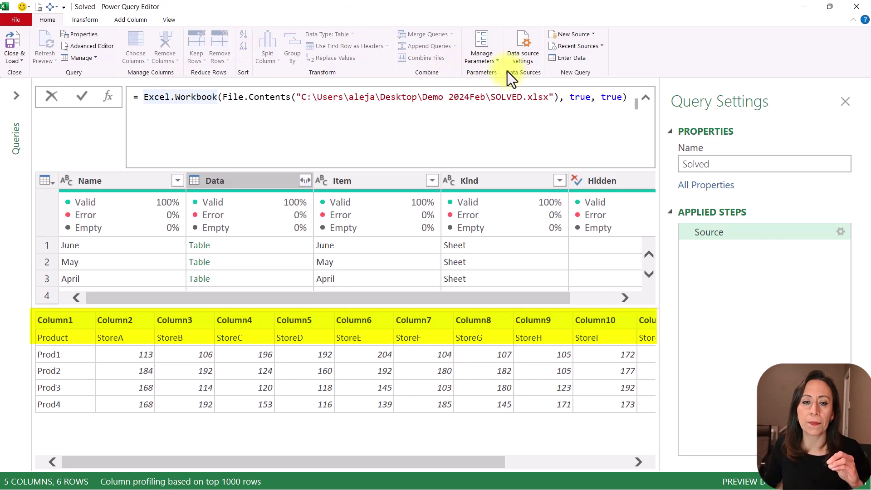
left_click(571, 94)
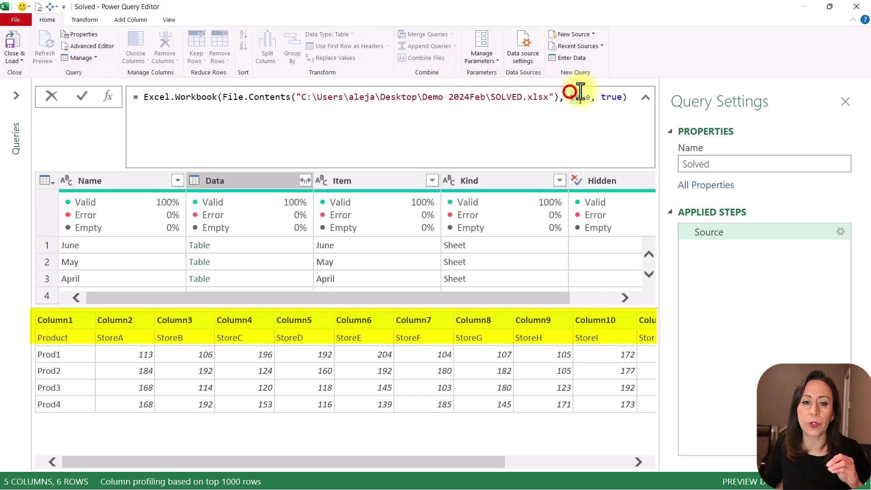
left_click(77, 97)
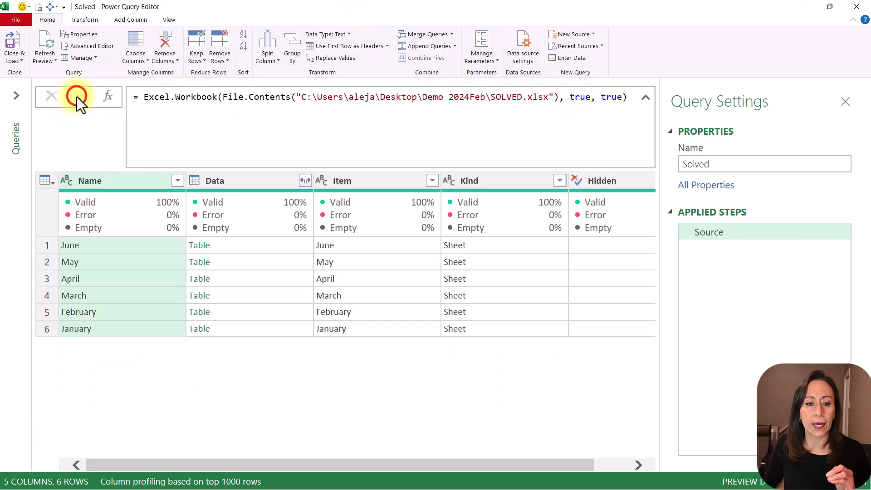
- Preview the June, May and April tables to check their column headers, then select the Data column
left_click(273, 247)
left_click(266, 262)
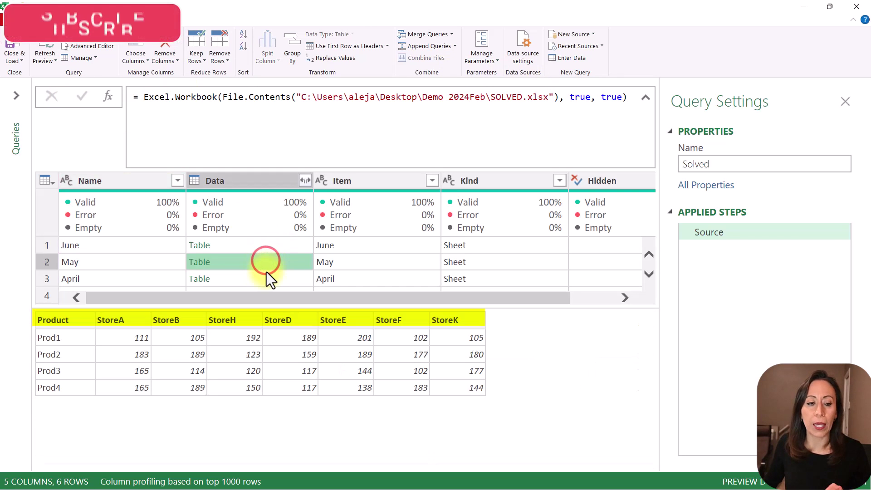
left_click(266, 272)
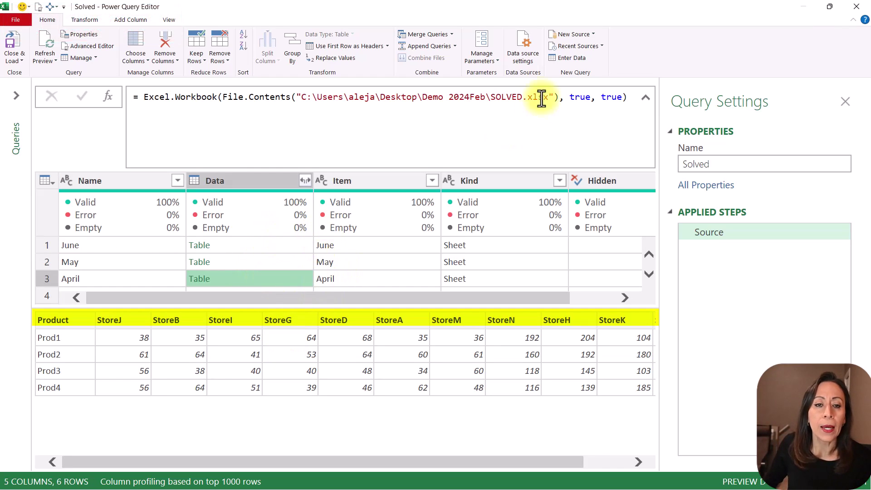
left_click(646, 99)
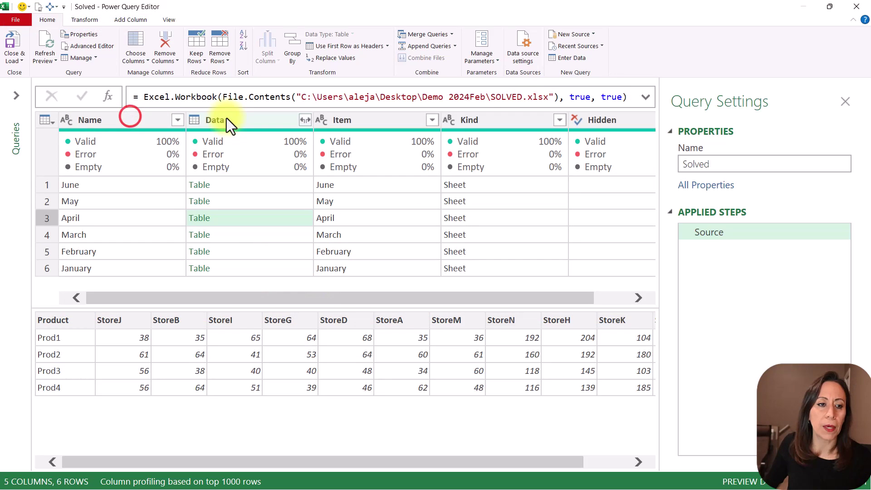
left_click(242, 118)
- Keep only the Name and Data columns by appending [[Name], [Data]] on a new line of the Source formula
left_click(646, 98)
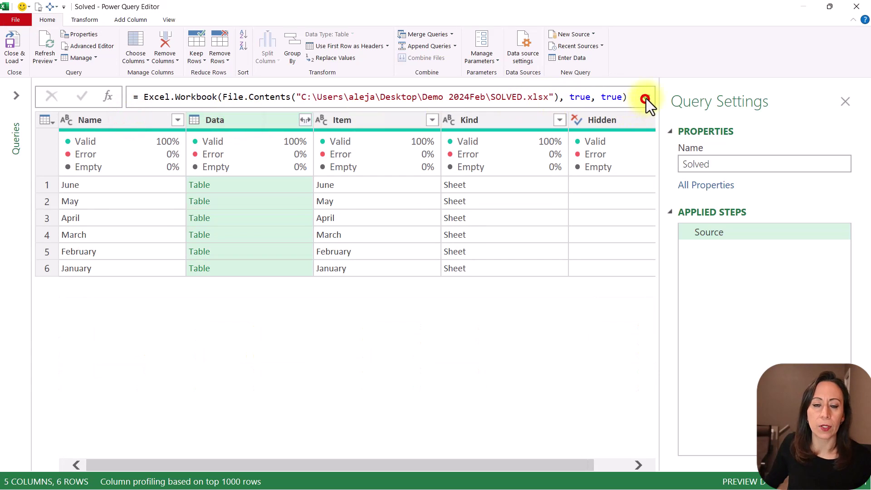
left_click(630, 97)
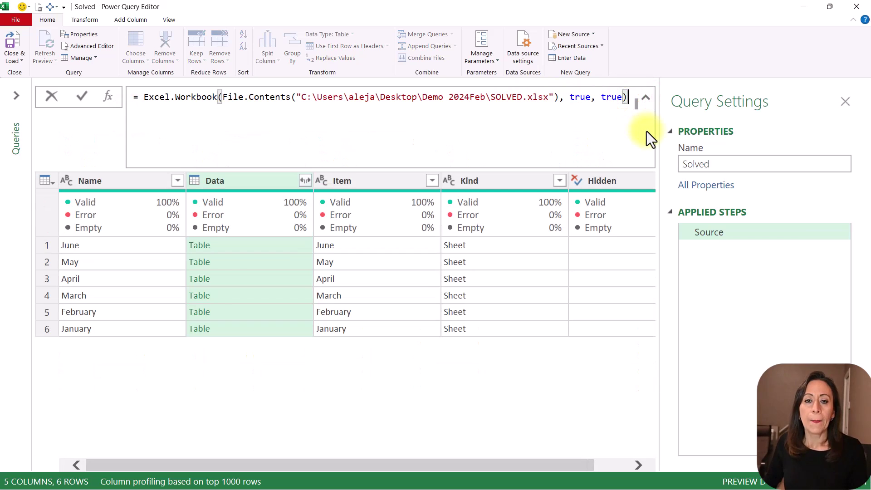
key("shift+Return")
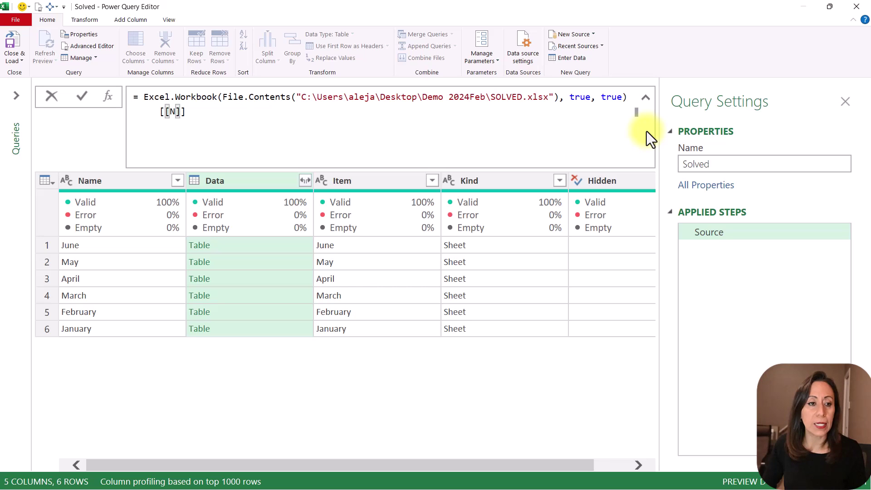
type("[[Name")
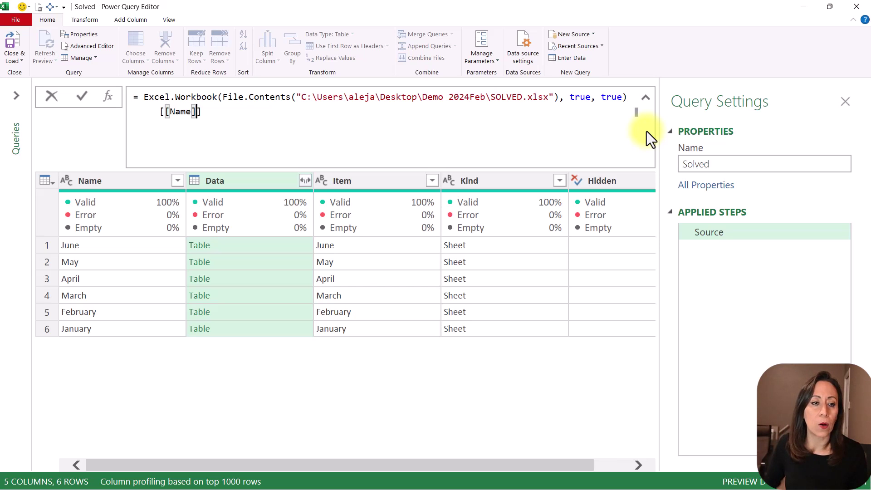
type("], [Data")
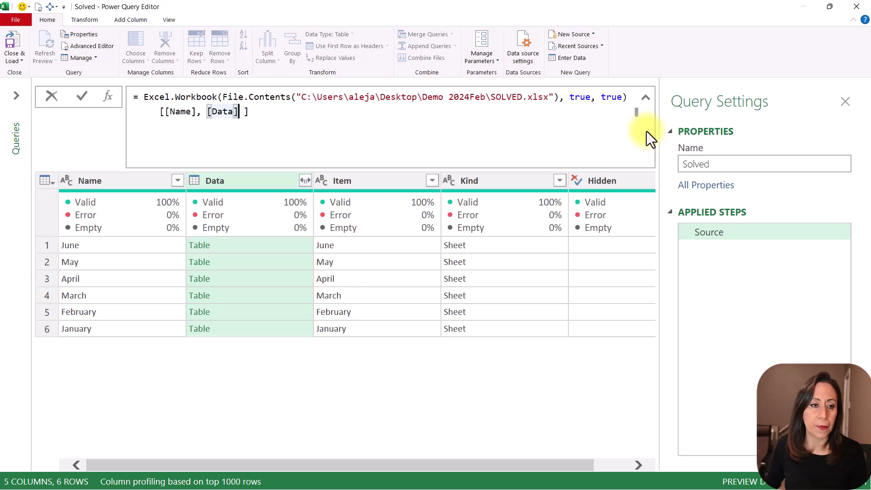
key("Return")
left_click(166, 116)
left_click_drag(167, 116, 197, 112)
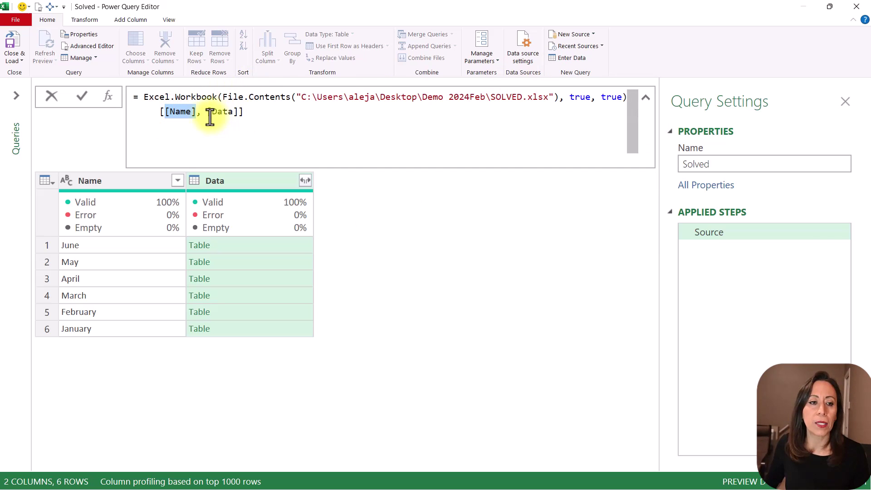
left_click_drag(204, 114, 199, 112)
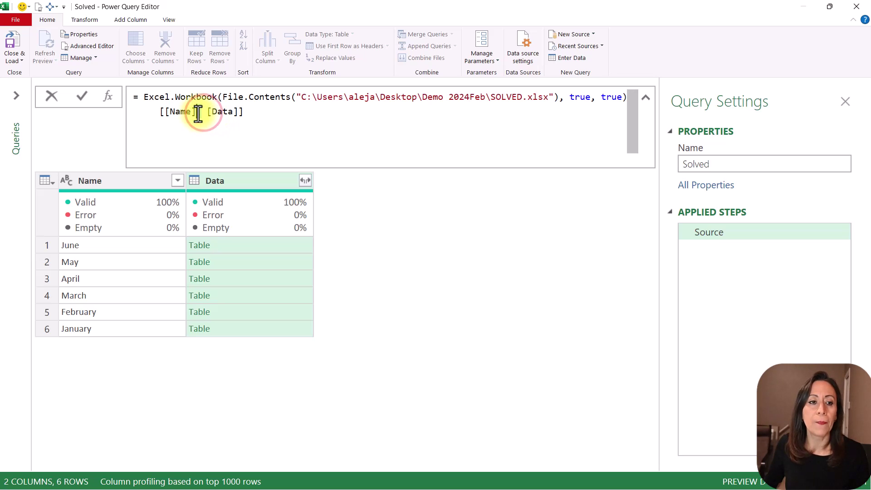
- Drill into the April table from the Data column and delete the Changed Type step from the applied steps
left_click(243, 126)
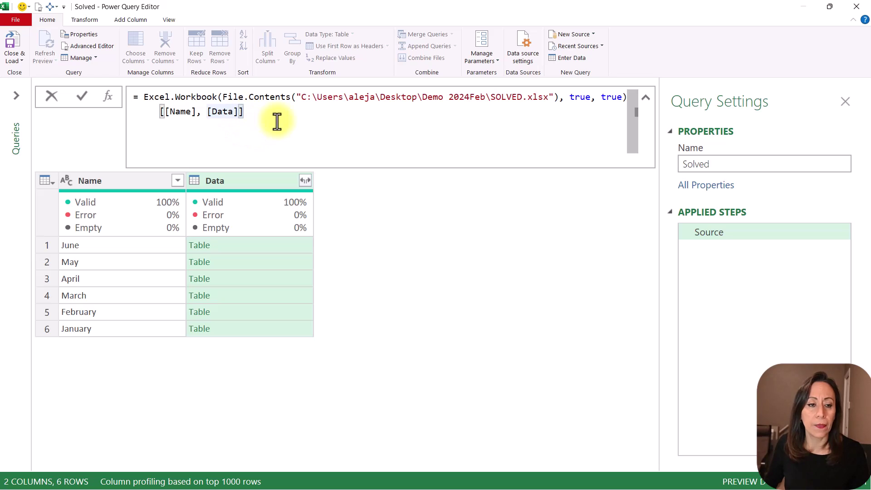
left_click(646, 99)
left_click(304, 201)
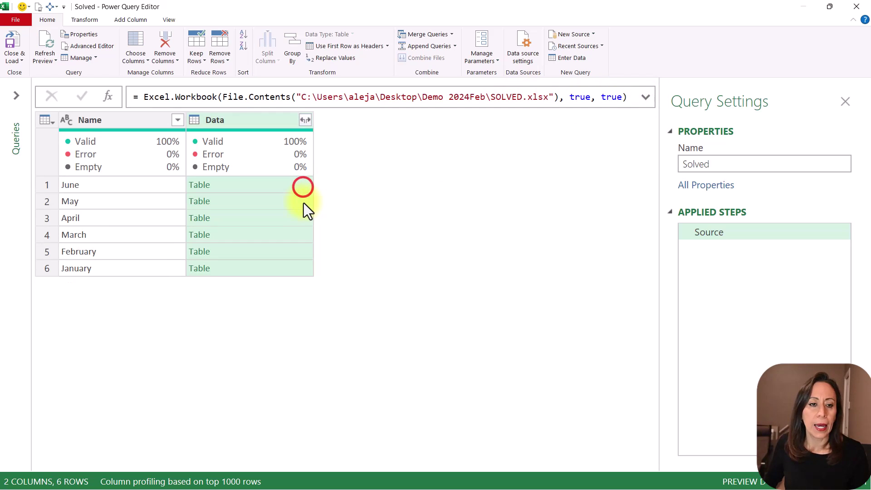
left_click(302, 223)
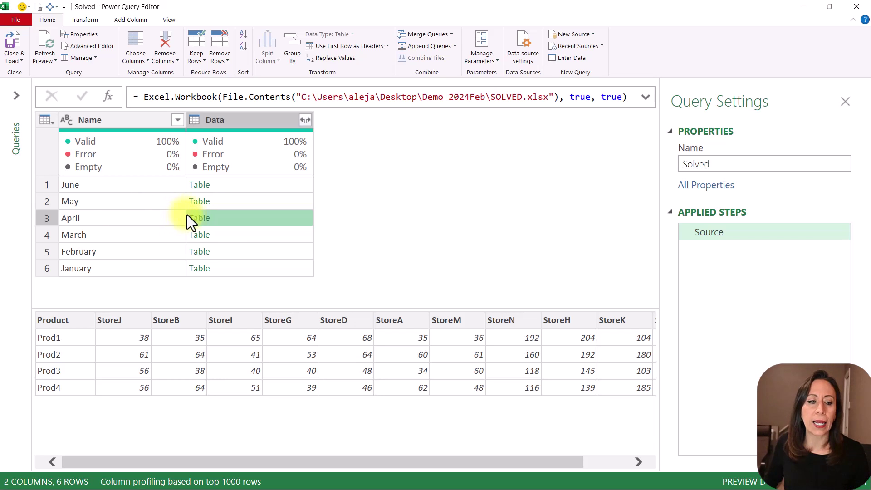
left_click(200, 222)
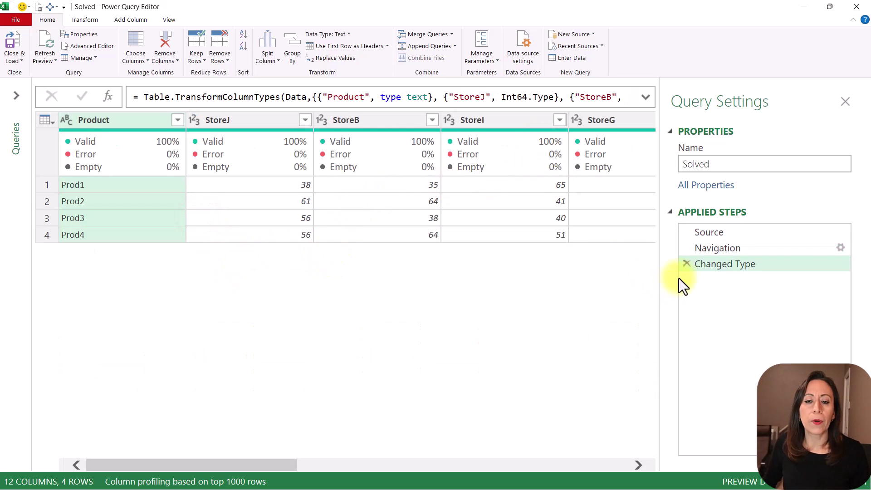
left_click(687, 264)
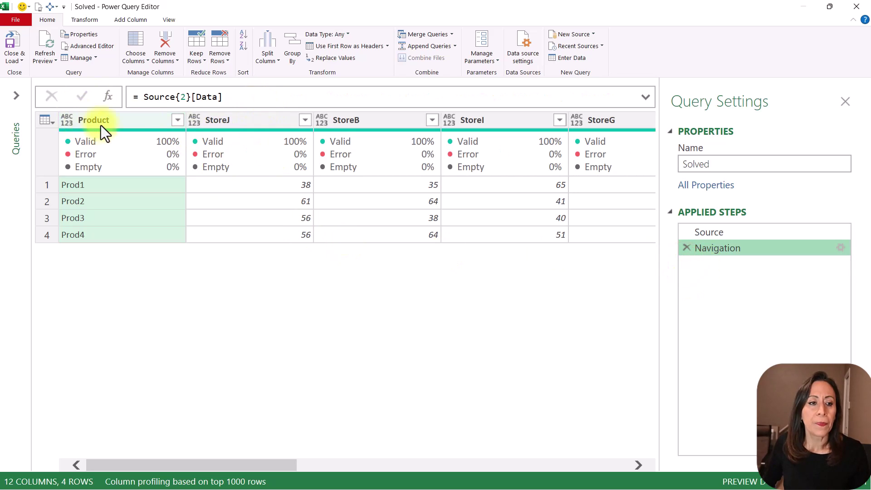
- Unpivot all columns of the April table other than Product
mouse_move(146, 145)
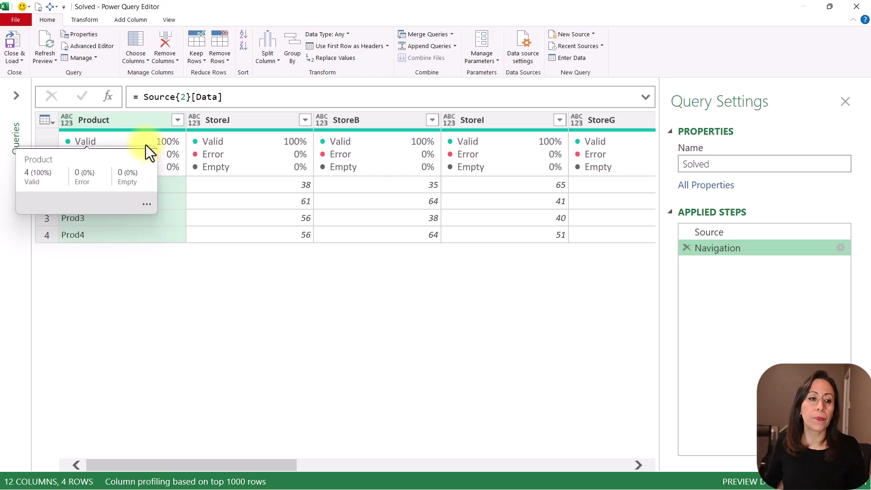
left_click(130, 116)
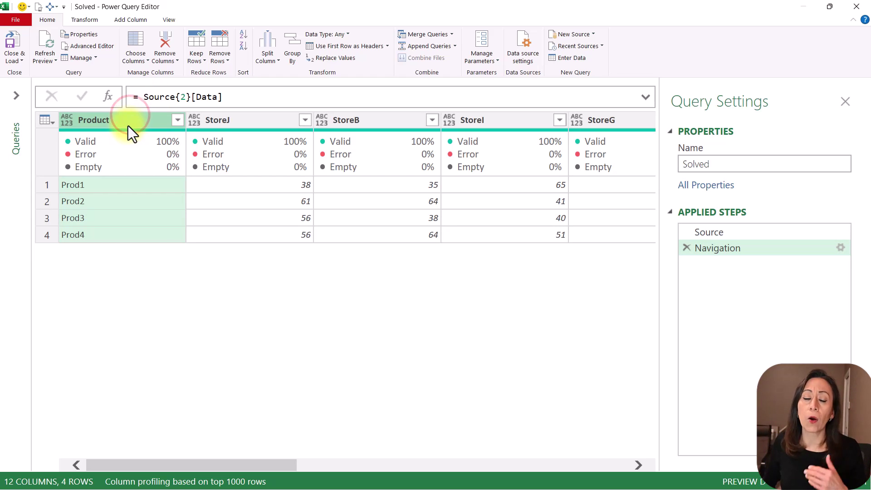
right_click(131, 123)
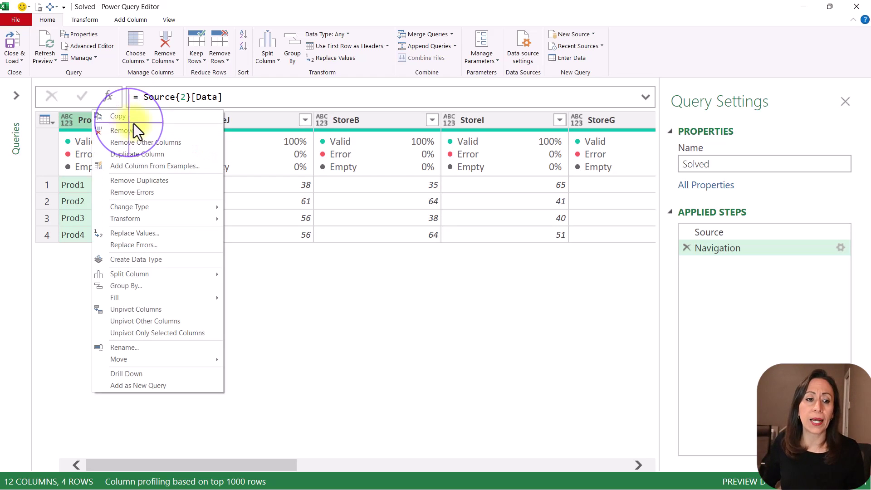
left_click(181, 320)
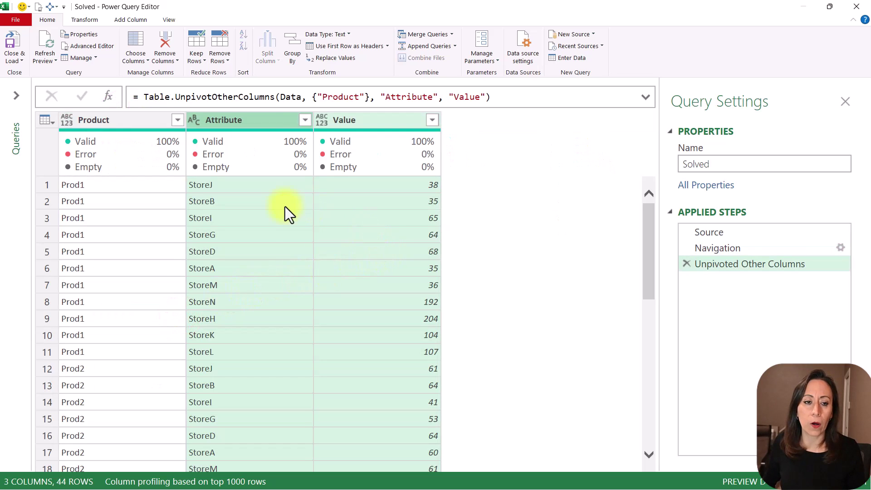
- Replace the column name Attribute with Store in the Table.UnpivotOtherColumns formula
left_click(217, 122)
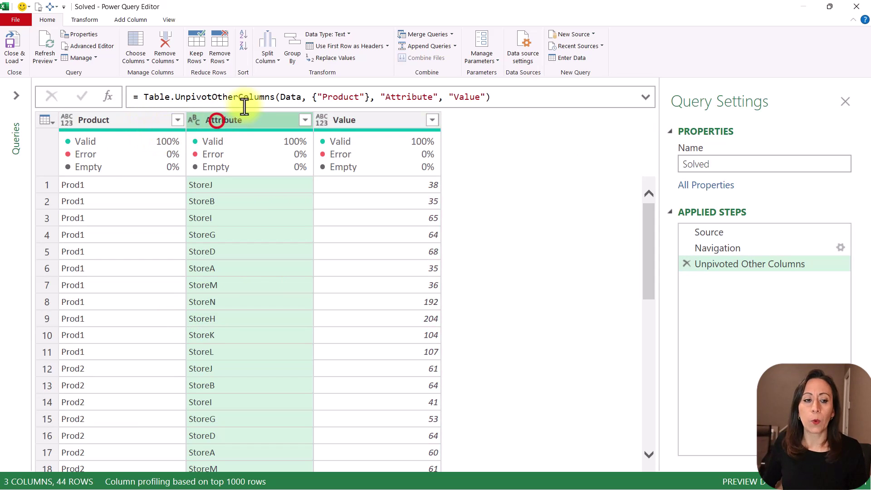
left_click(389, 121)
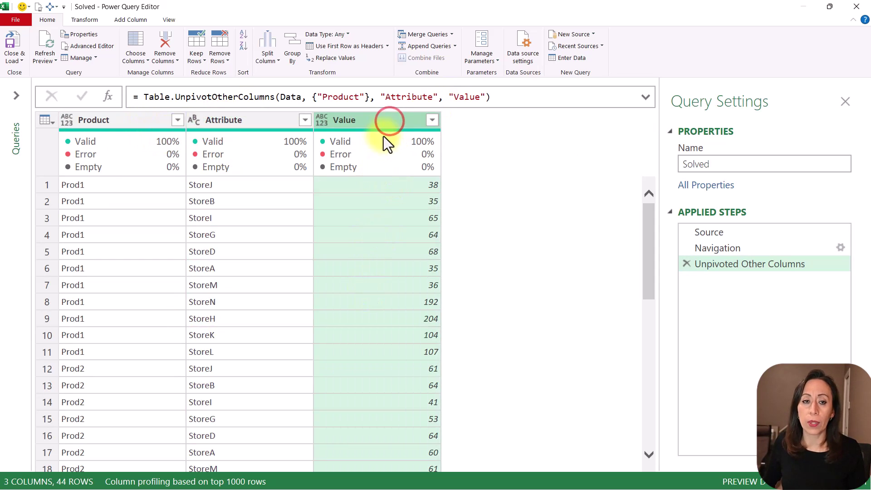
double_click(268, 124)
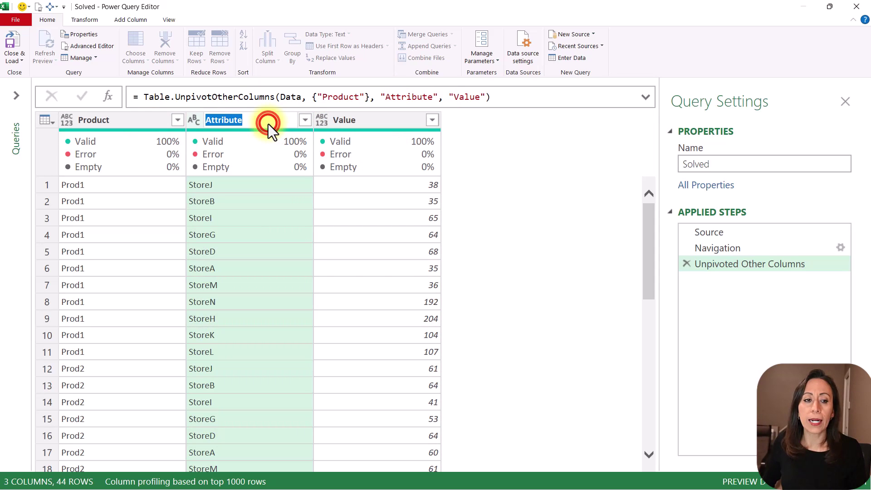
left_click_drag(386, 95, 433, 96)
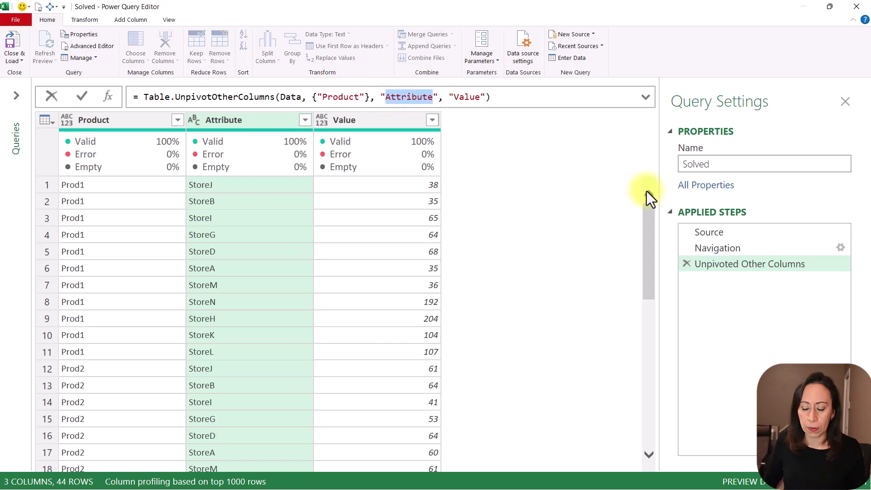
type("Sto")
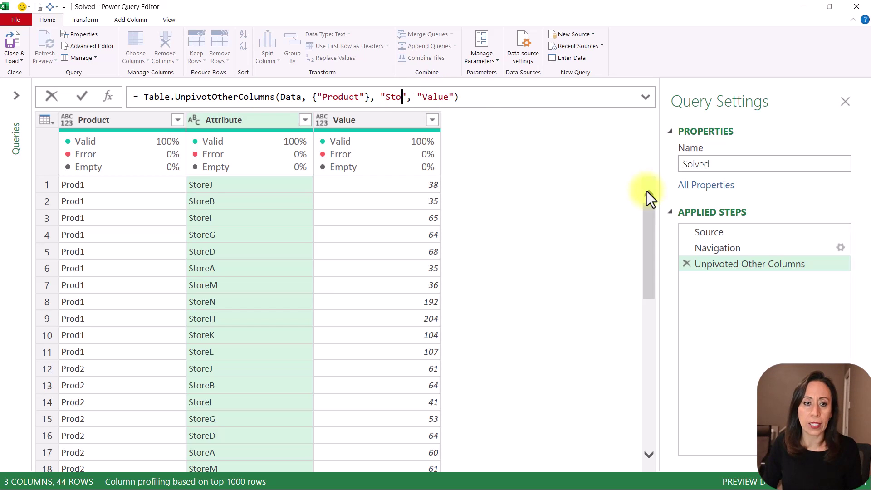
type("re")
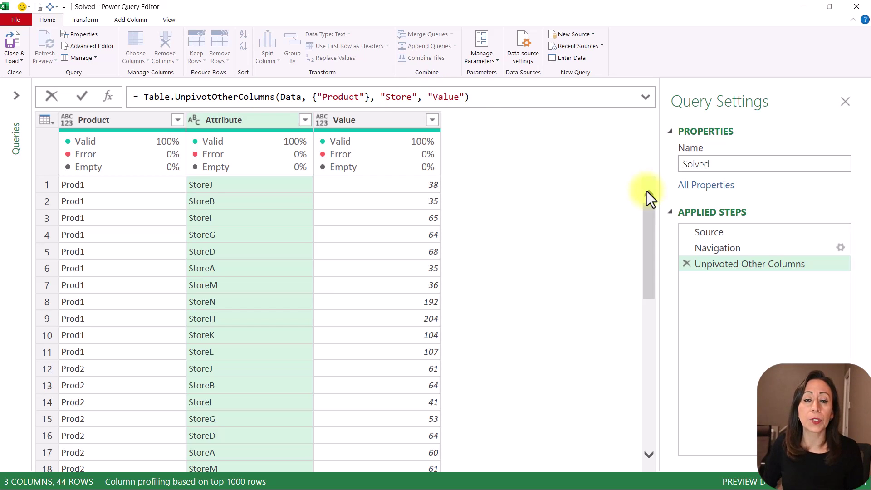
- Replace the column name Value with Amount in the unpivot formula and apply it, then check both renamed columns
key("Right")
key("Right")
key("shift+Right")
key("shift+Right")
key("shift+Right")
key("shift+Right")
key("shift+Right")
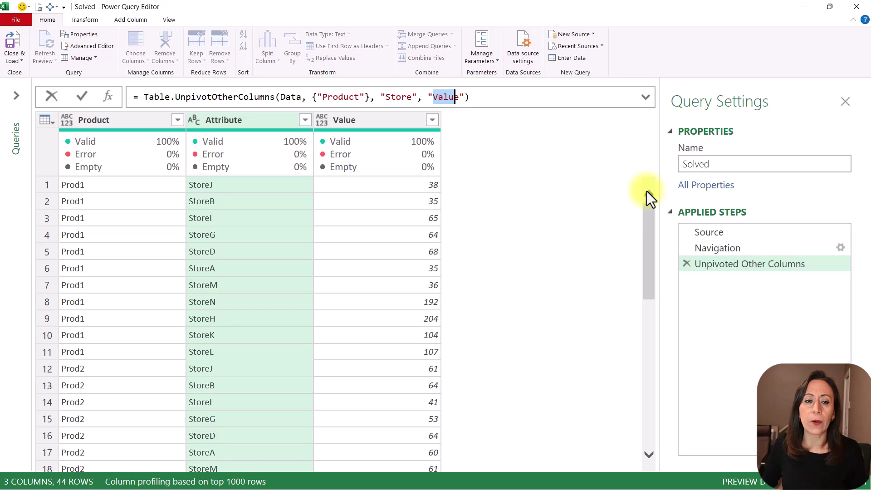
type("Amount")
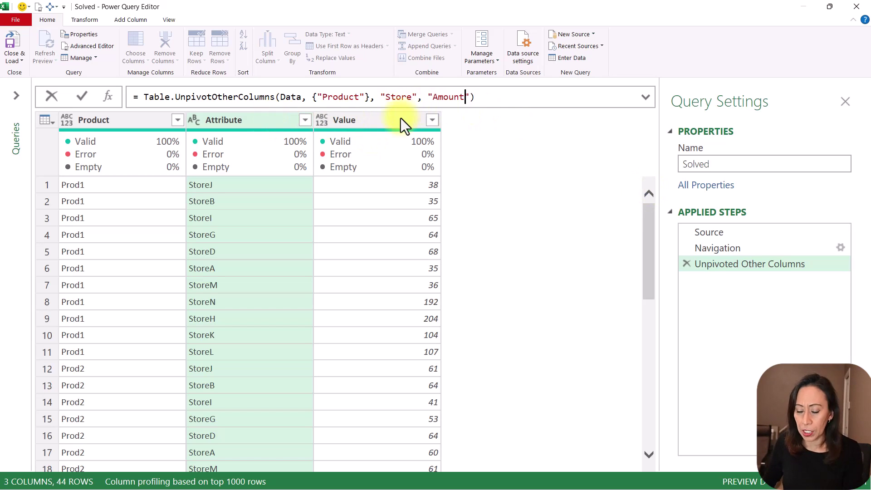
key("Return")
left_click(246, 118)
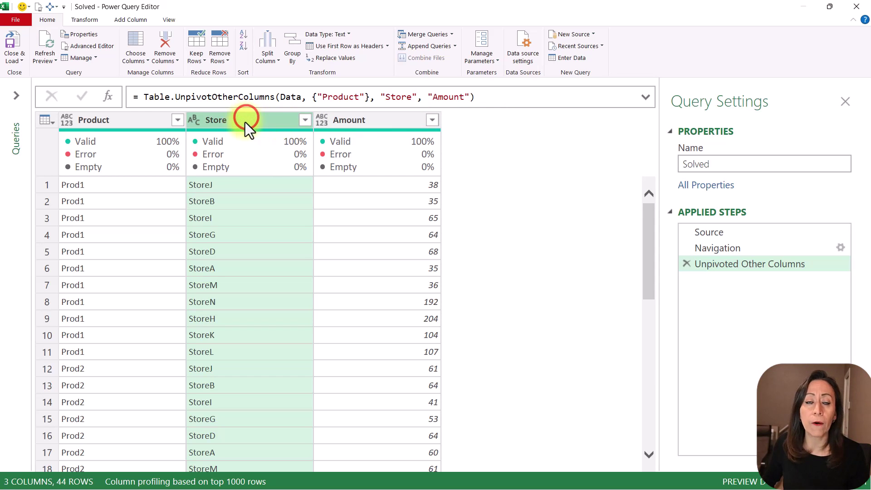
left_click(380, 120)
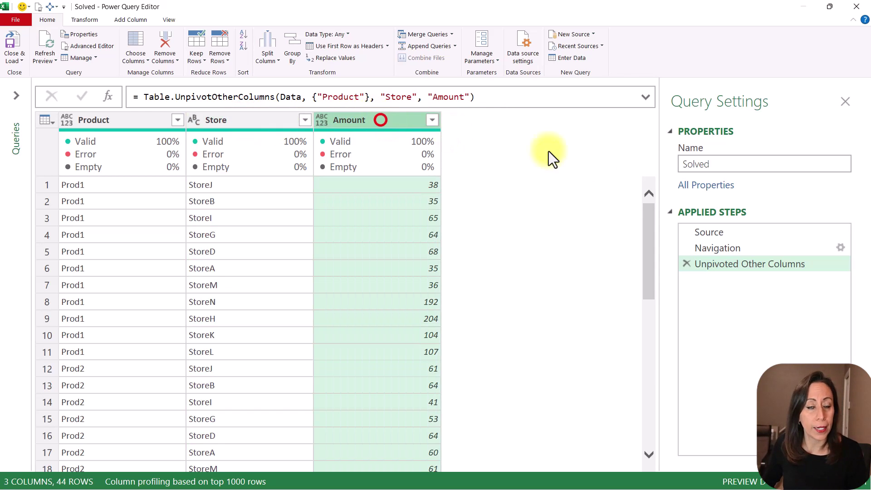
- Delete the Unpivoted Other Columns and Navigation steps to return to Source, and preview the May table
left_click(685, 265)
left_click(687, 263)
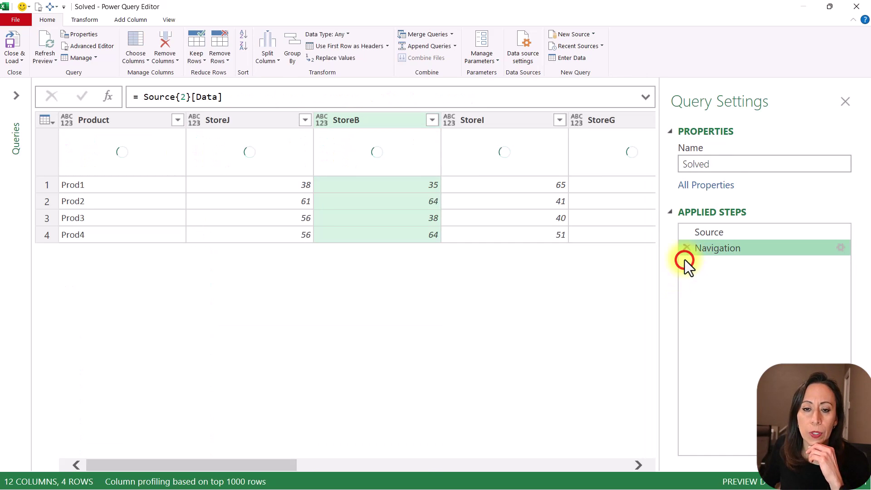
left_click(687, 248)
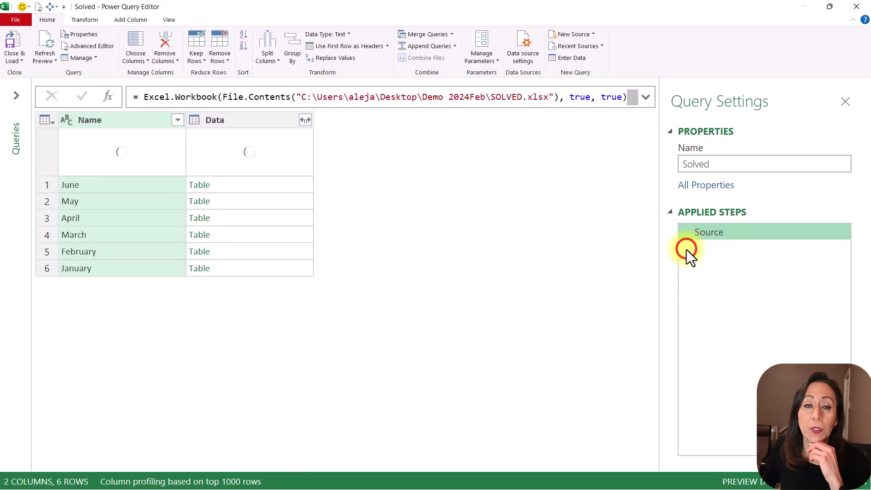
left_click(268, 190)
left_click(275, 198)
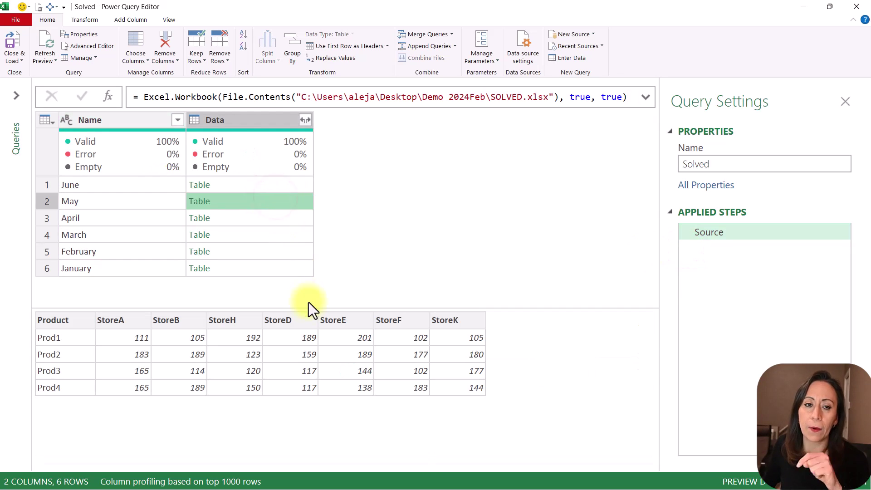
- Add a custom step after Source and begin its formula with Table.TransformColumns, passing Source as the table
left_click(106, 97)
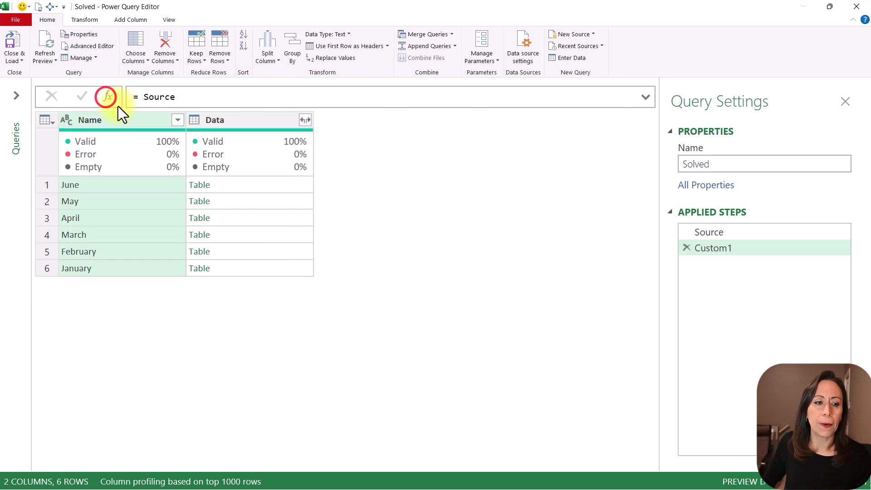
left_click(143, 97)
type("tabtrc")
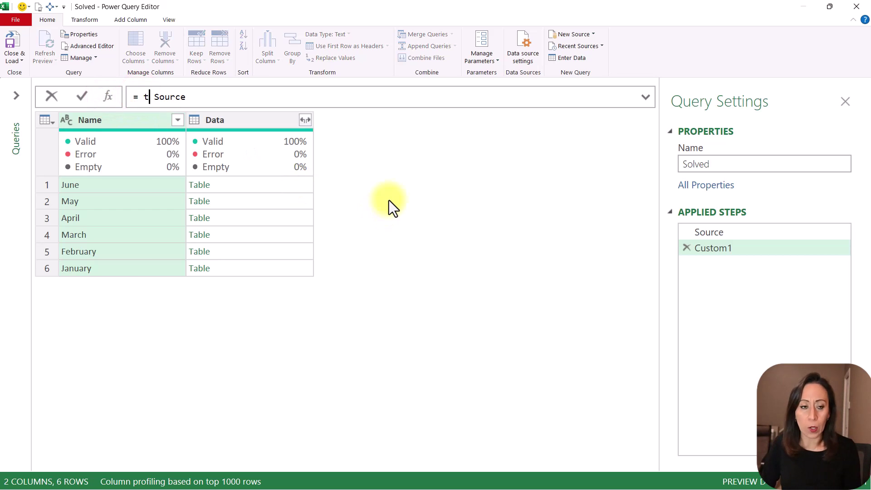
key("Down")
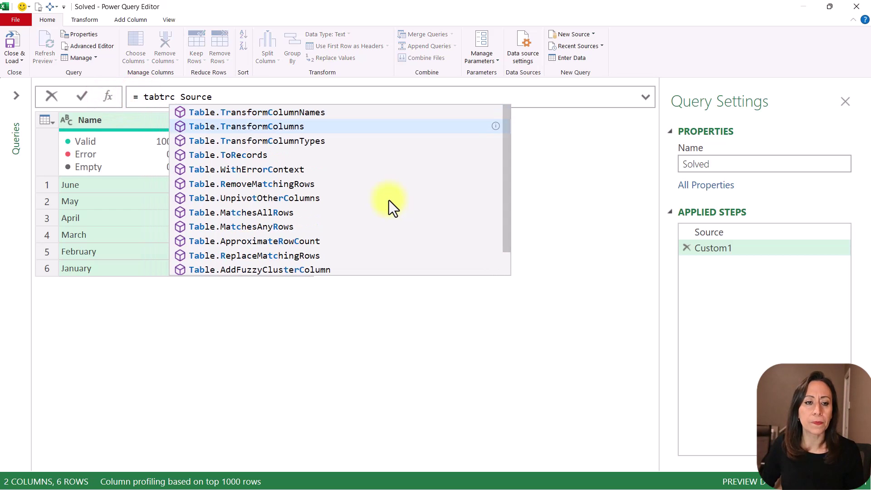
key("Tab")
key("Right")
type("(")
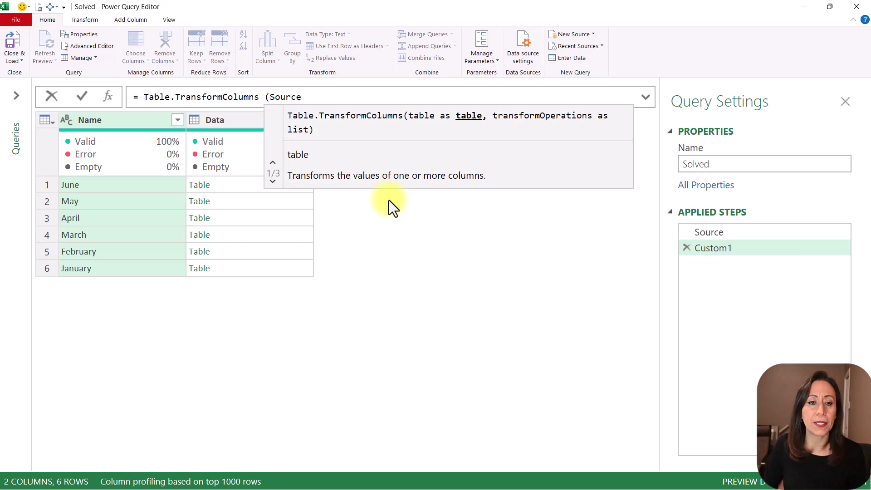
key("End")
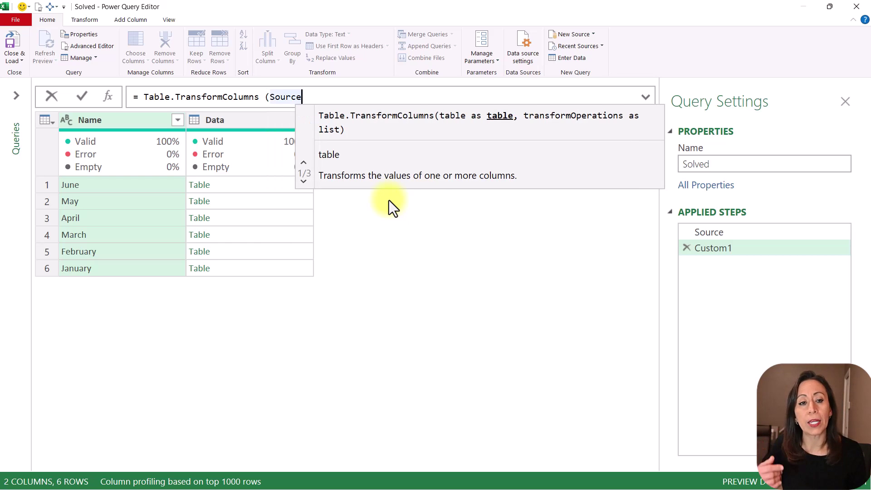
type(",")
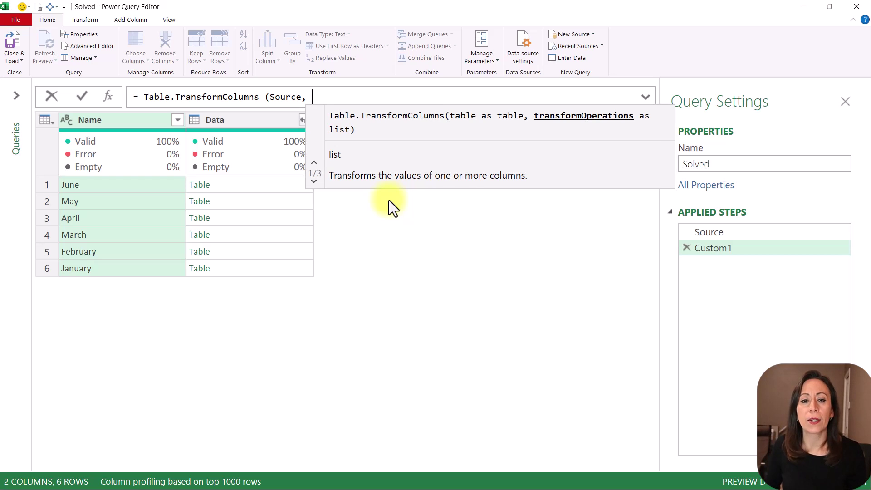
- Start the transformation list in the Table.TransformColumns formula with the column "Data" followed by the keyword each
type(" { ")
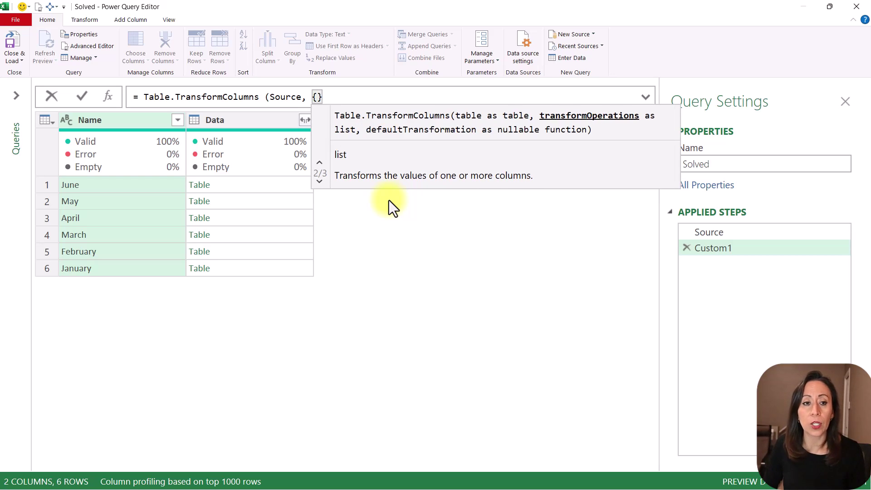
type("\"")
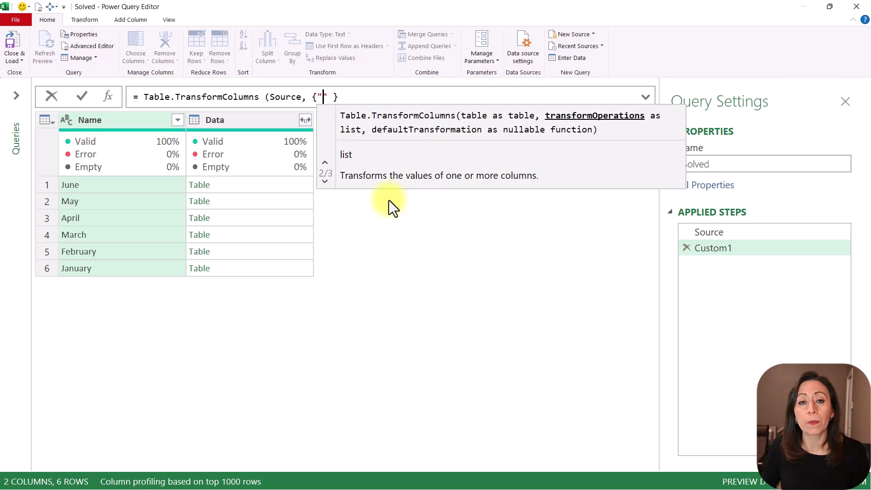
type("Data\", ")
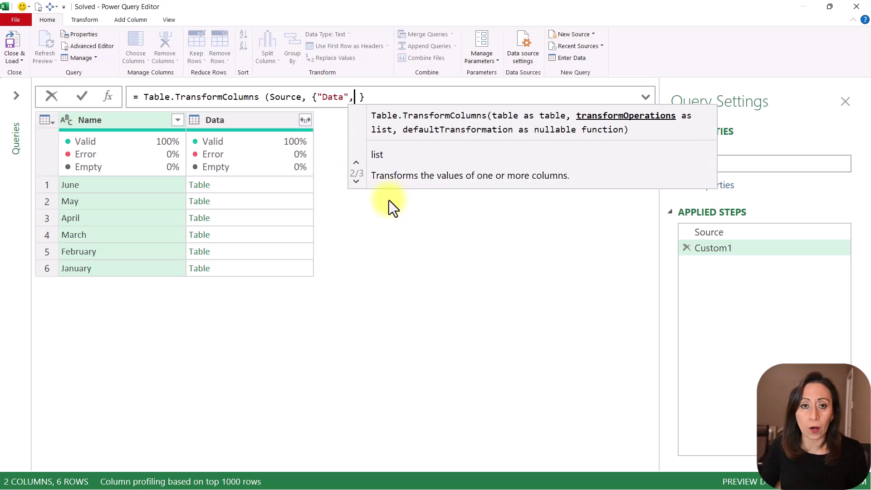
type("eacg")
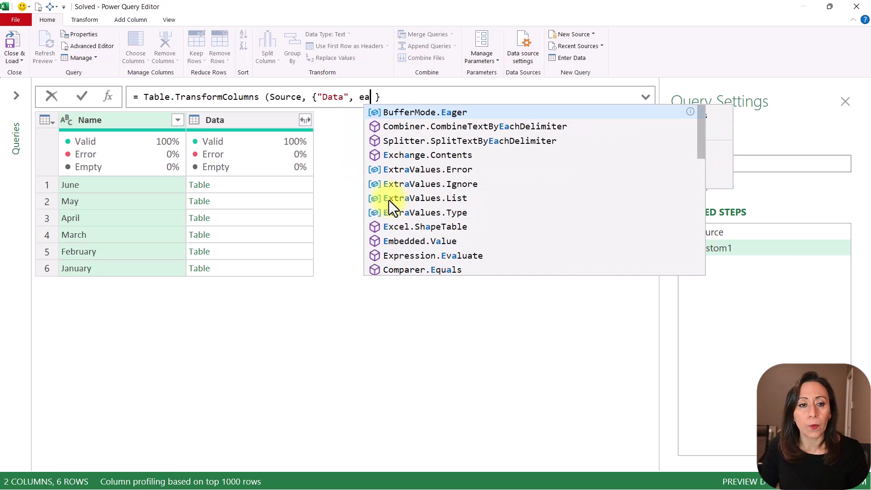
key("BackSpace")
key("BackSpace")
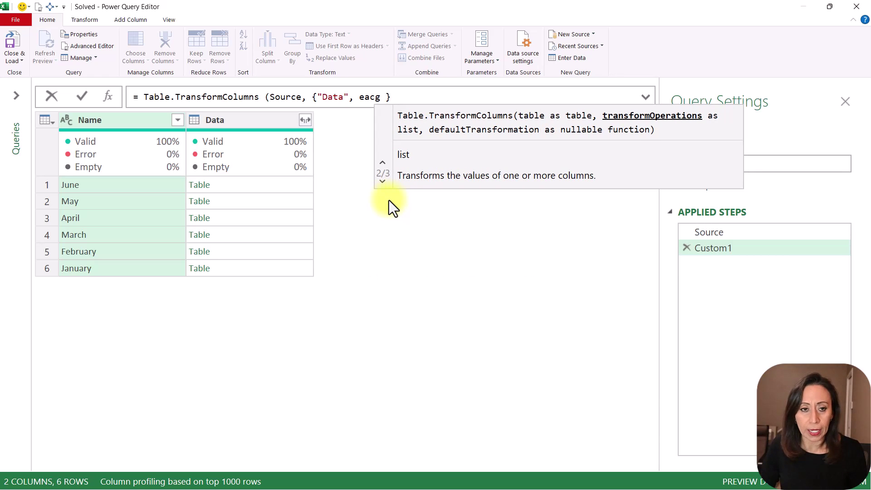
type("h")
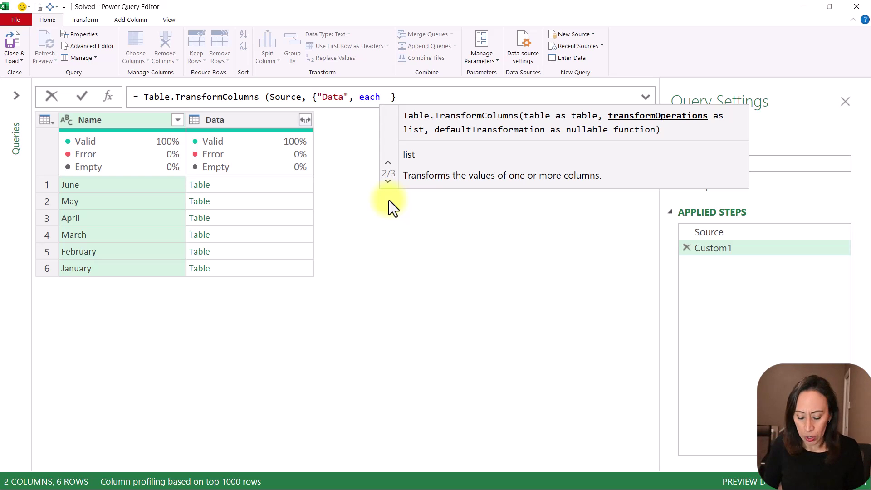
- Add the Table.UnpivotOtherColumns function after each, passing an underscore as its table argument
type("taup")
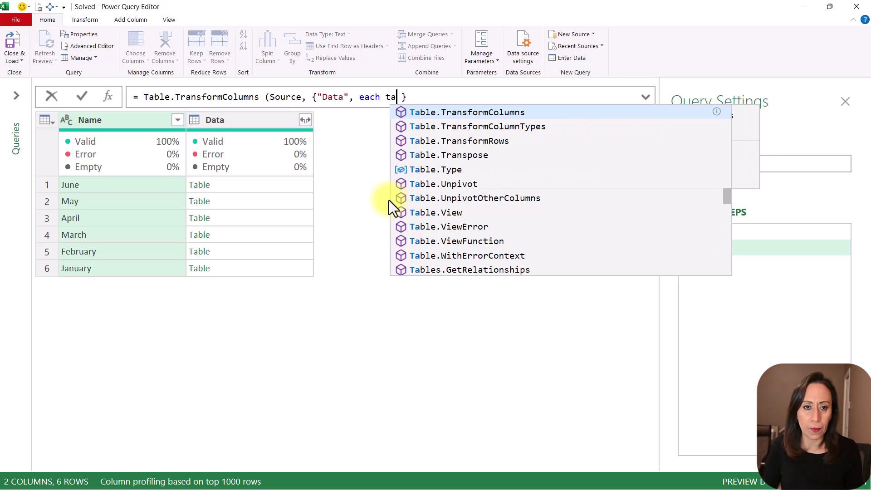
key("BackSpace")
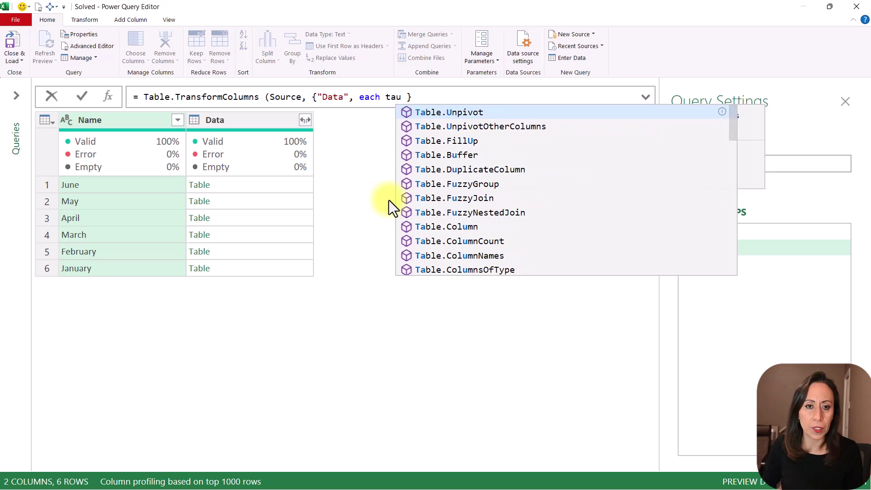
key("Down")
key("Tab")
type("(")
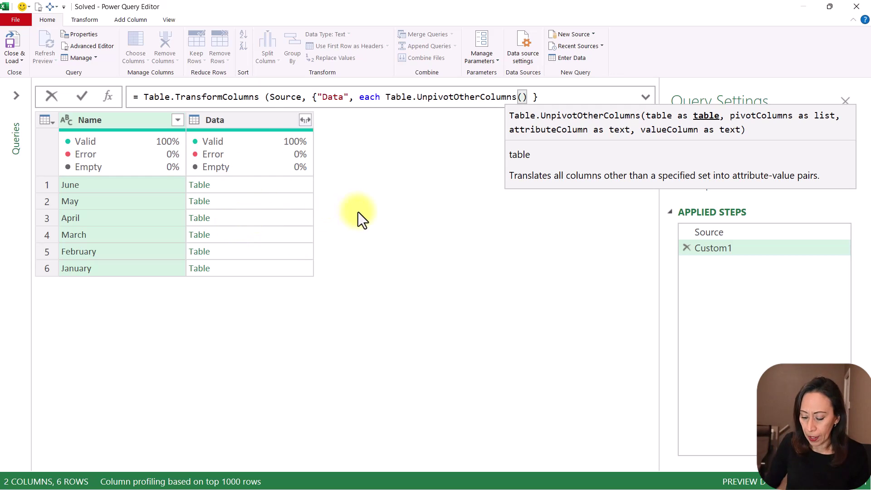
type("_")
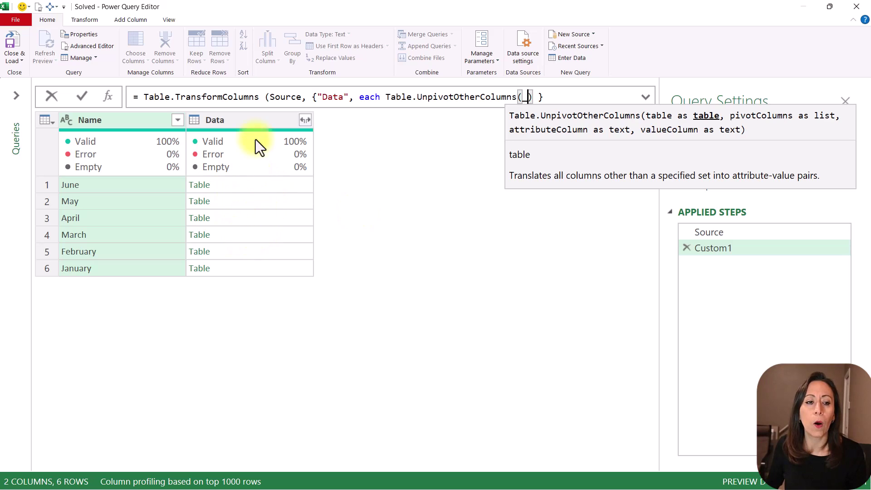
- Enter the list {"Product"} as the pivot columns argument of Table.UnpivotOtherColumns
type(",")
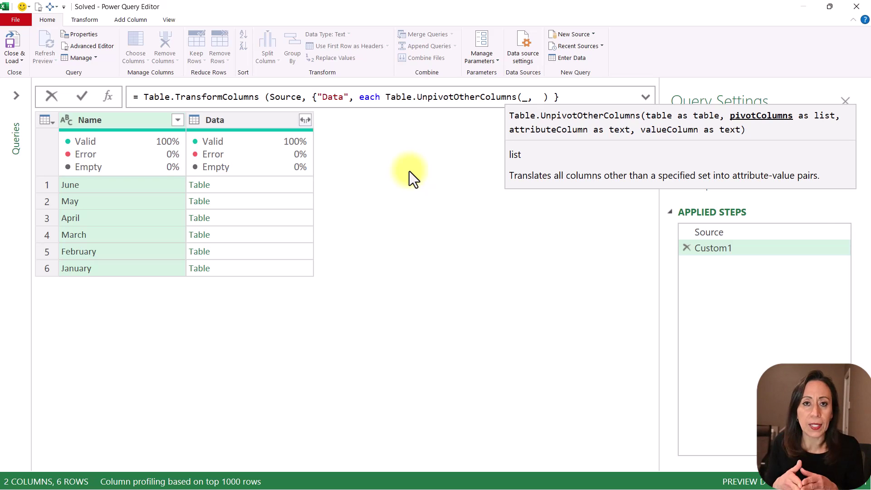
type("{\"")
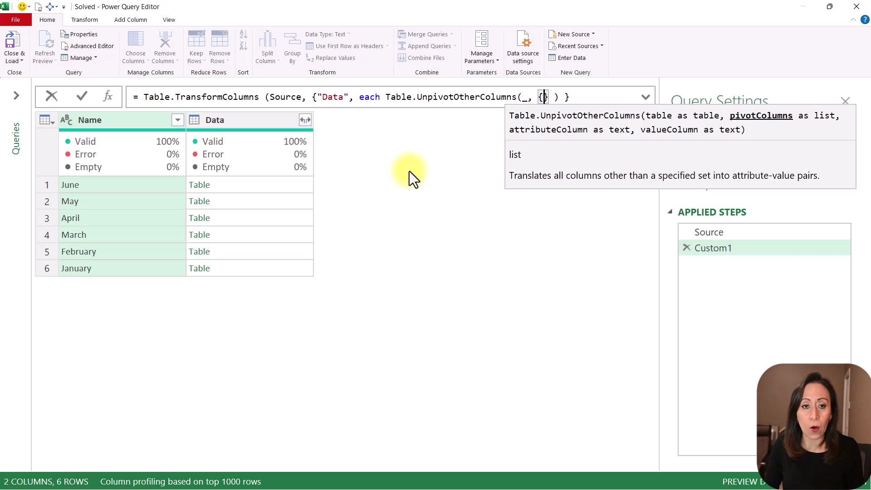
type("Product")
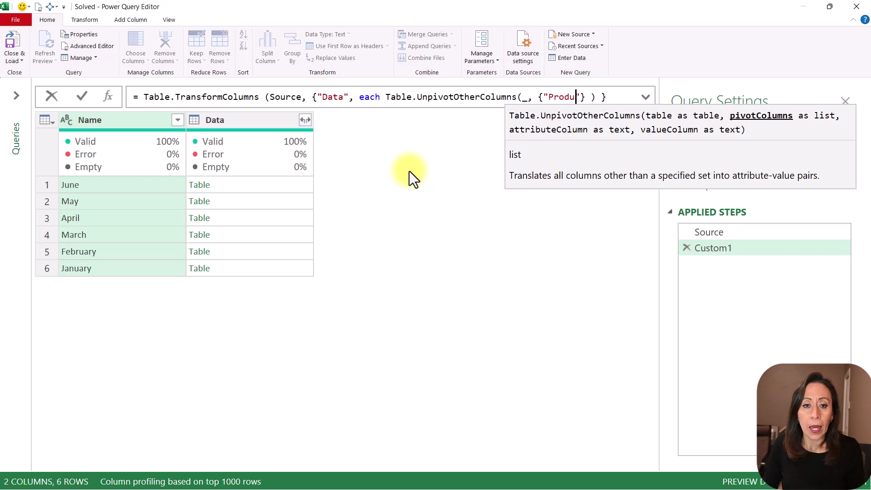
type("\"")
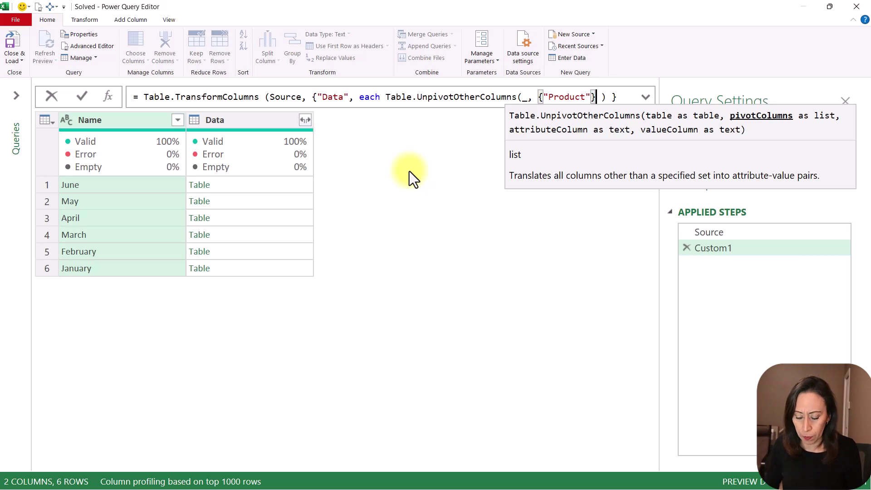
type(",")
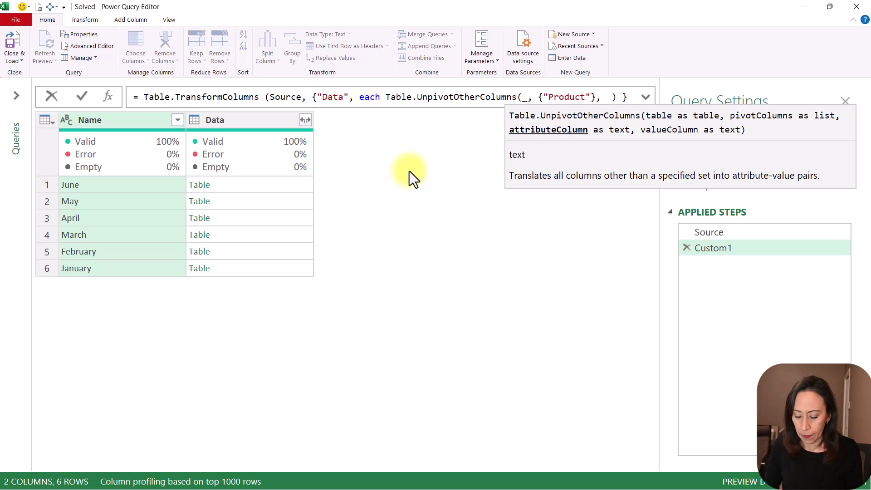
- Set the unpivot function's attribute column name to "Store" and its value column name to "Amount"
type(" \"\"")
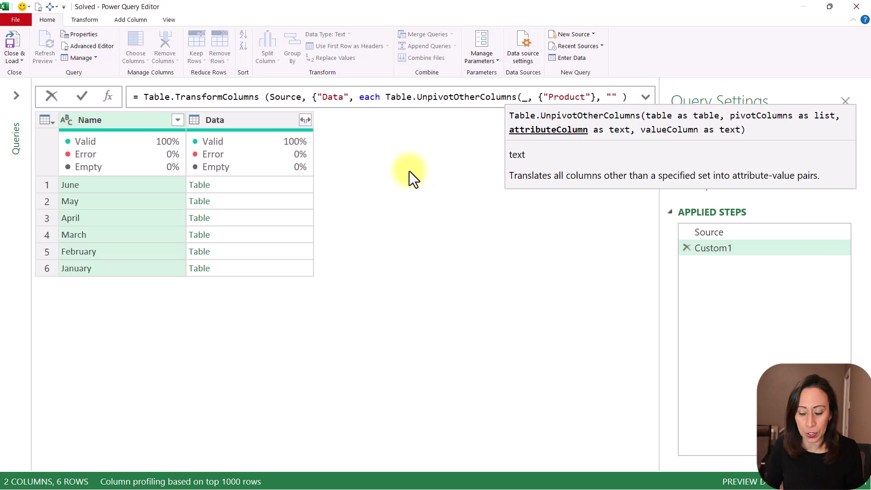
type("Store")
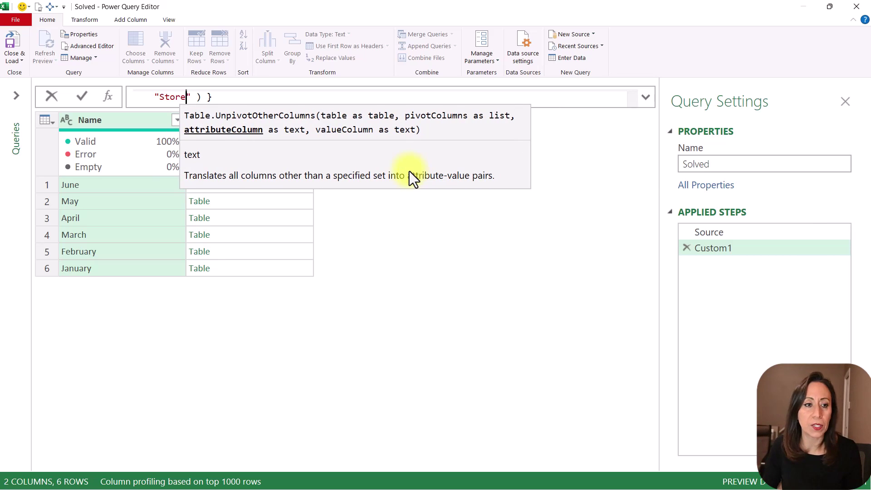
key("Right")
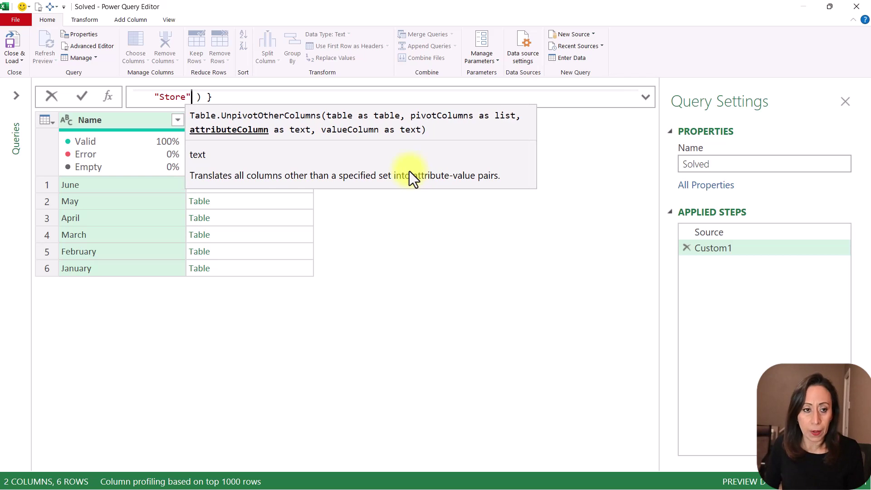
type(",")
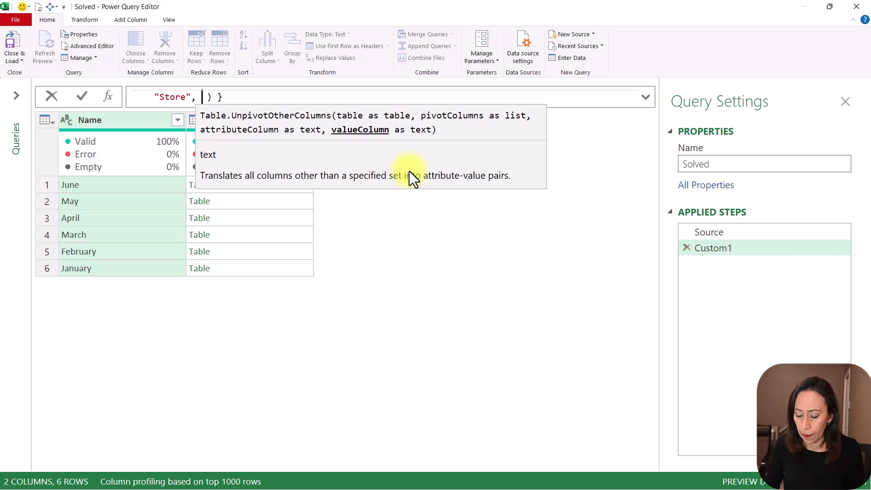
type("\"Amount")
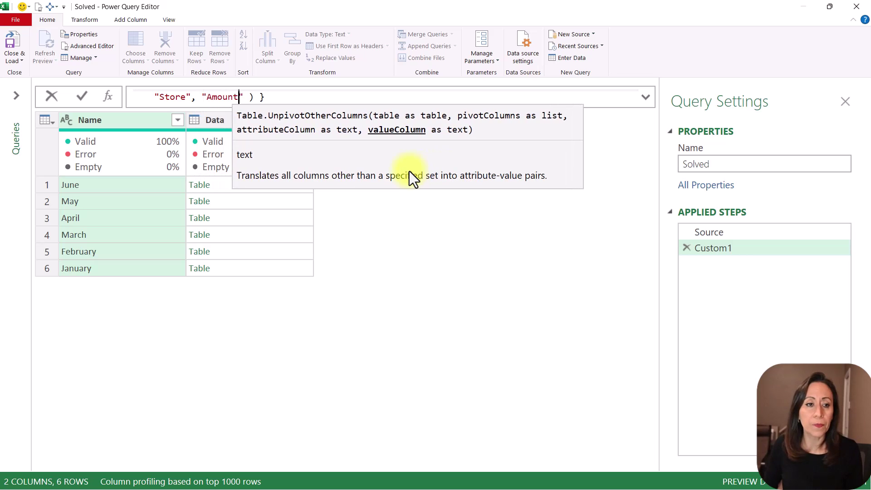
- Complete the Table.TransformColumns formula with its closing parenthesis and apply it to the custom step
key("Right")
key("Right")
key("Right")
key("Right")
key("Right")
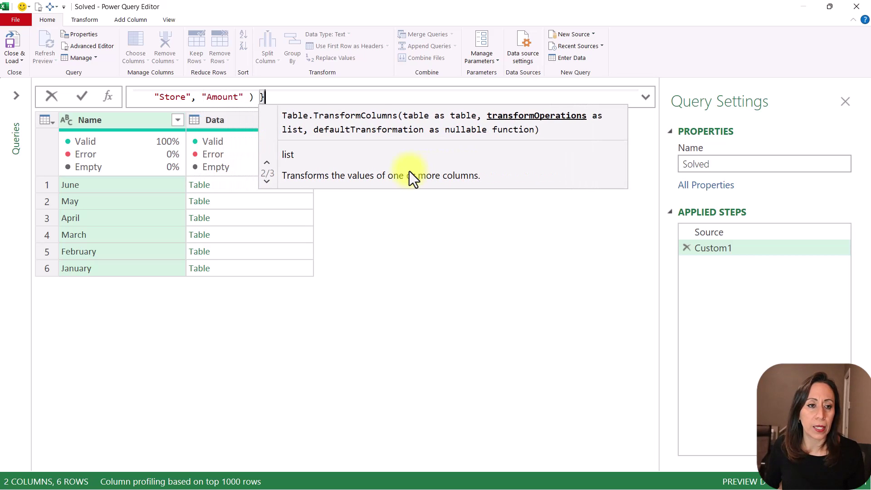
type(")")
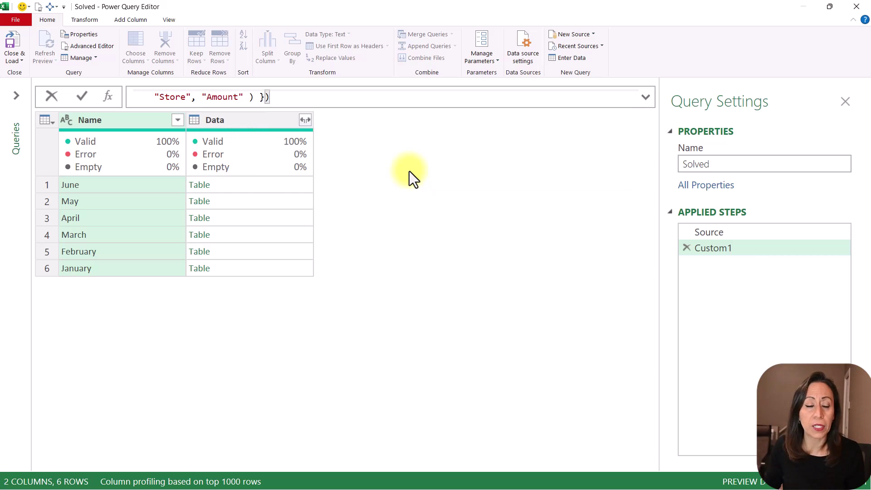
key("Return")
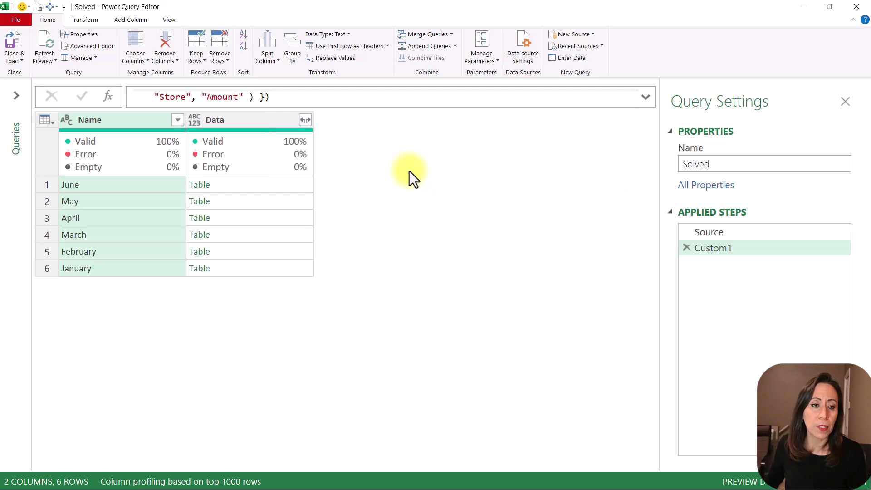
- Expand the full formula and review its arguments: Source, Data, each, Table.UnpivotOtherColumns, the underscore, Product, Store and Amount
left_click(646, 98)
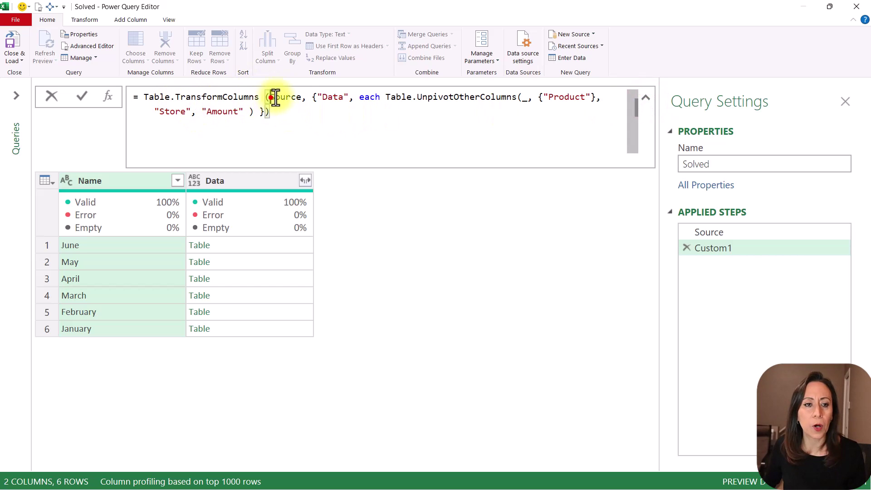
left_click_drag(271, 97, 302, 96)
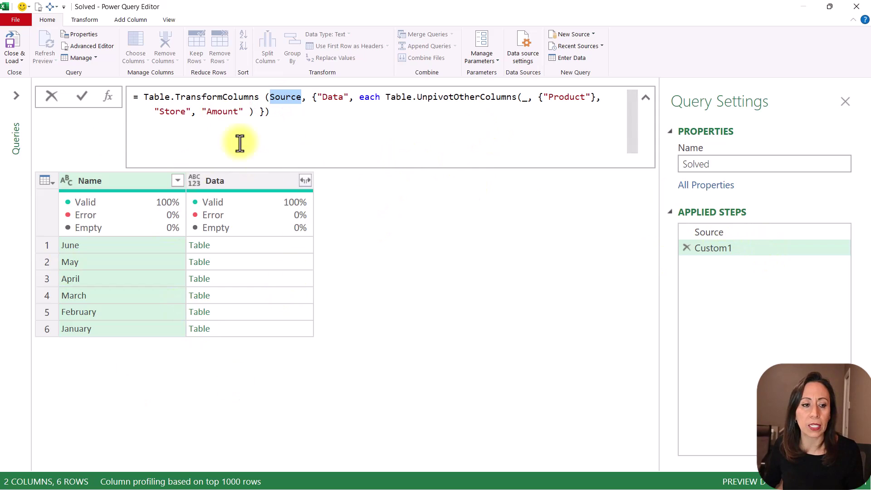
left_click(323, 96)
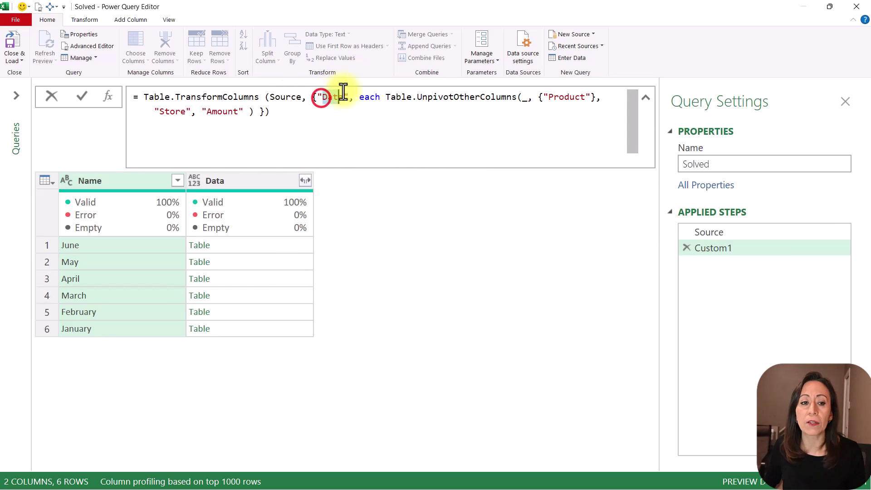
key("shift+Home")
left_click(368, 97)
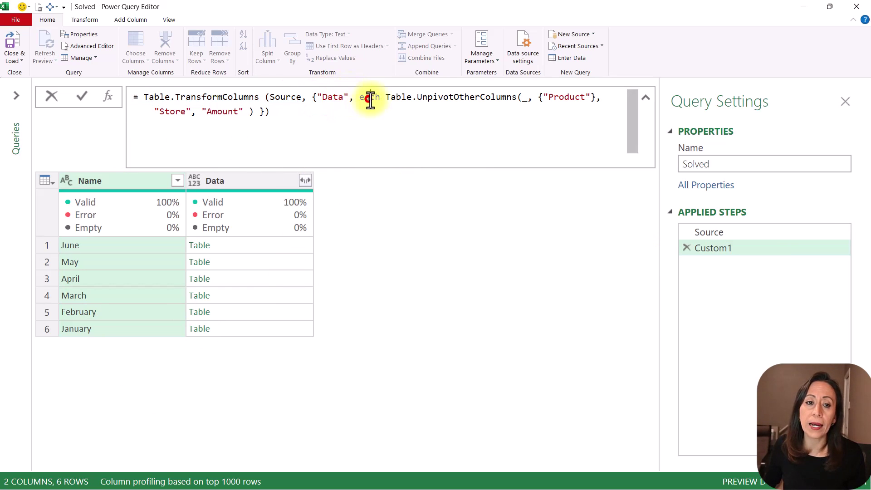
left_click_drag(386, 97, 521, 97)
double_click(526, 97)
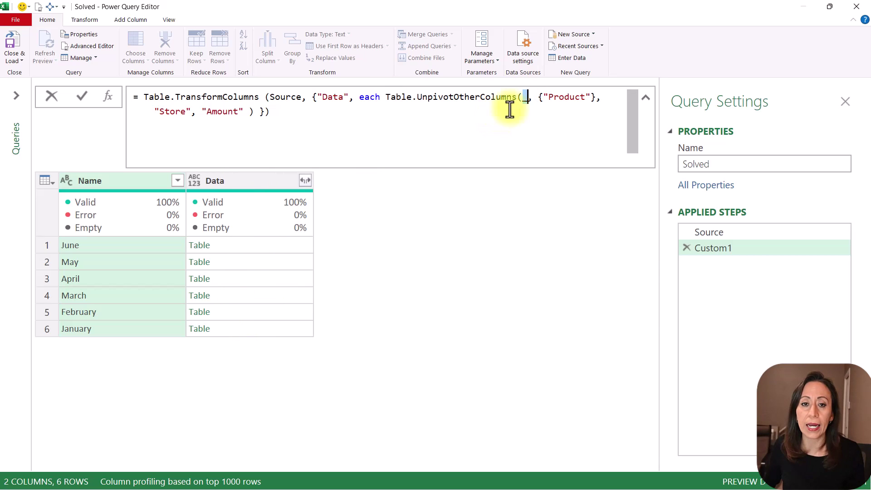
left_click_drag(544, 97, 591, 96)
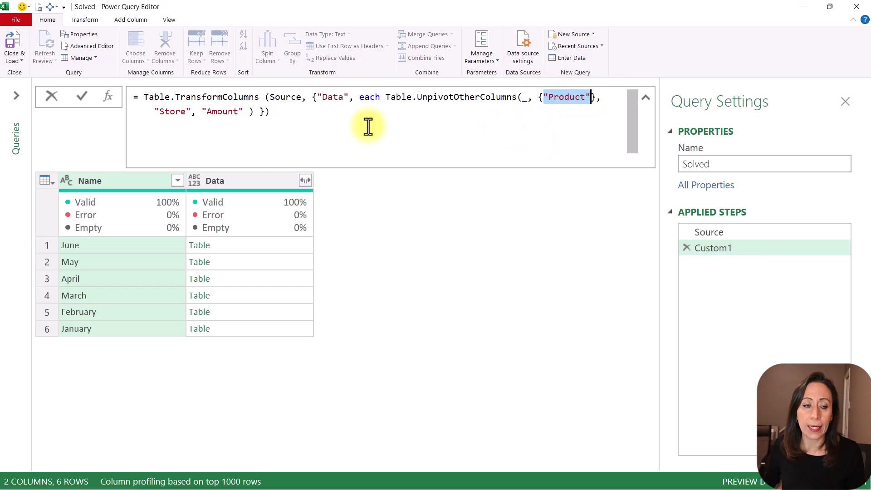
left_click(160, 112)
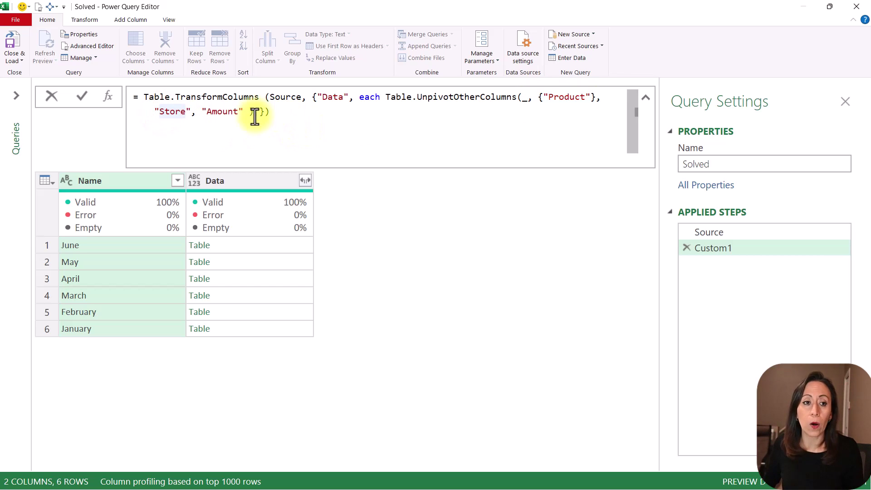
left_click(230, 112)
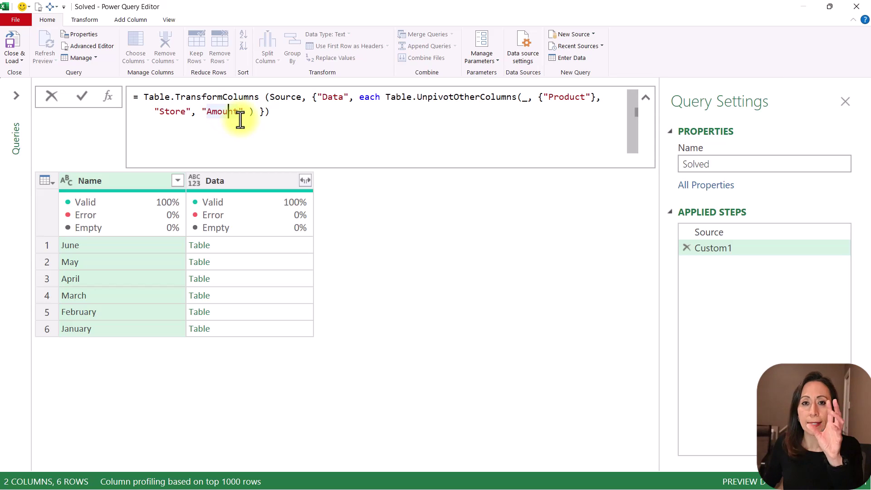
- Preview the nested June, May and April tables to check their unpivoted columns, with the formula display collapsed
left_click(232, 248)
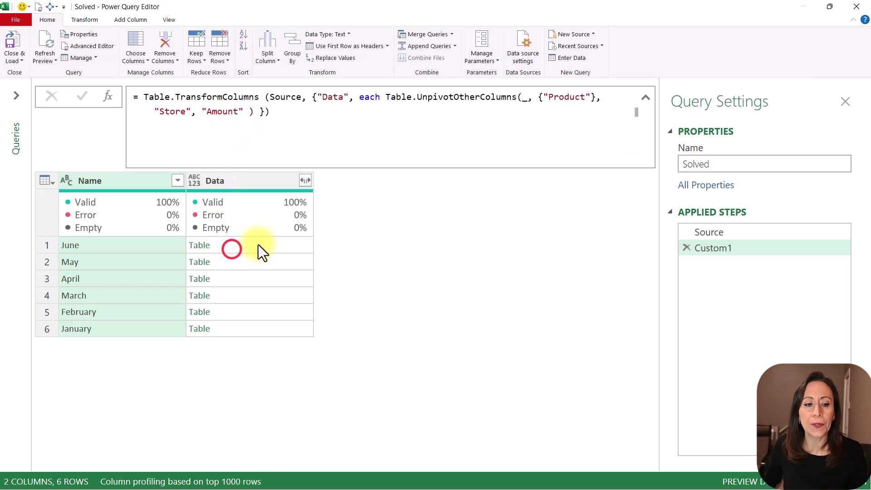
left_click(645, 98)
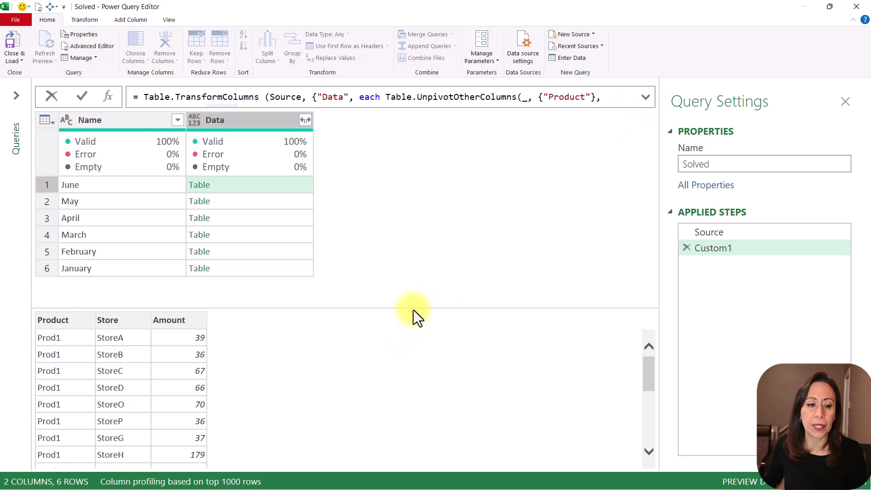
left_click(299, 201)
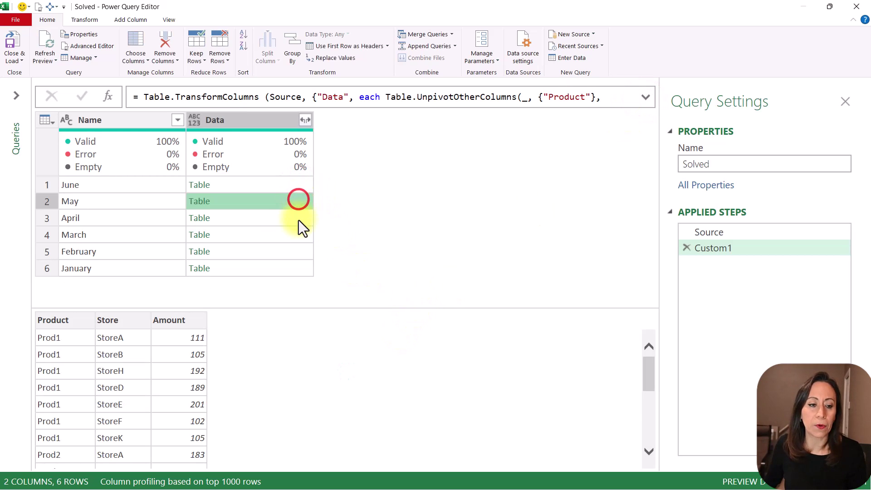
left_click(298, 219)
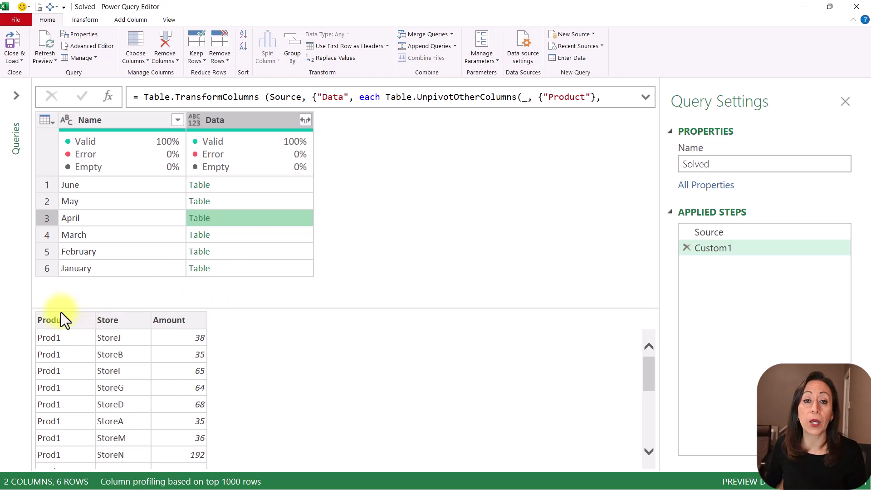
- Preview the nested March and January tables and expand the Data column into Product, Store and Amount without the original column name as prefix
left_click(252, 242)
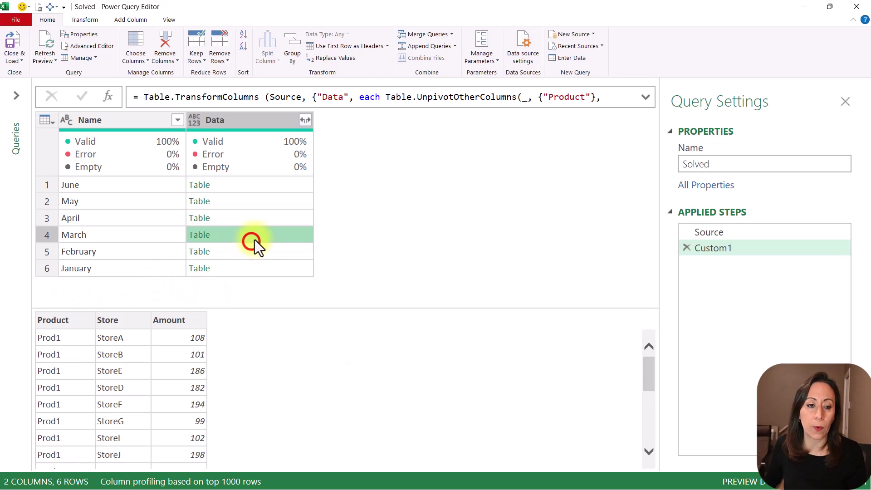
left_click(261, 264)
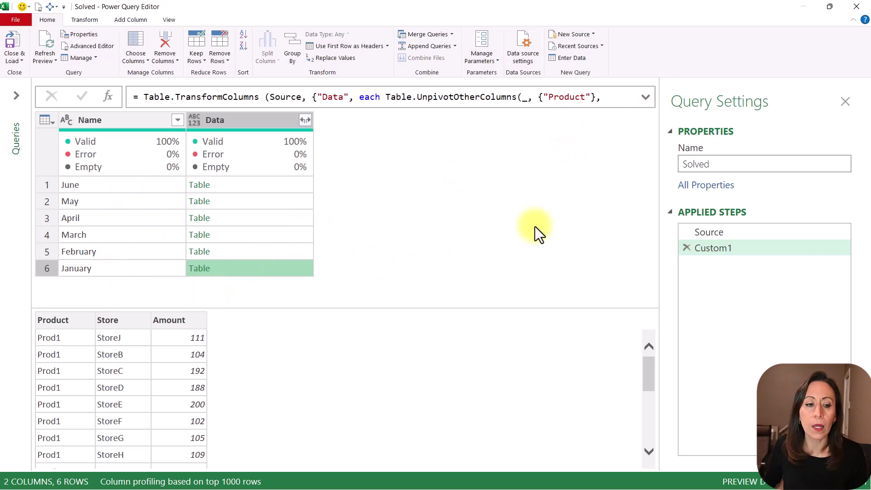
left_click(305, 120)
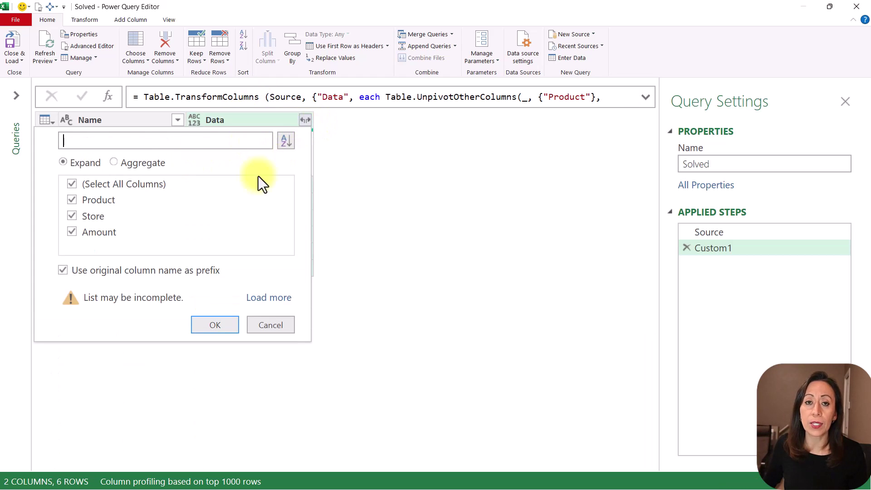
left_click(62, 271)
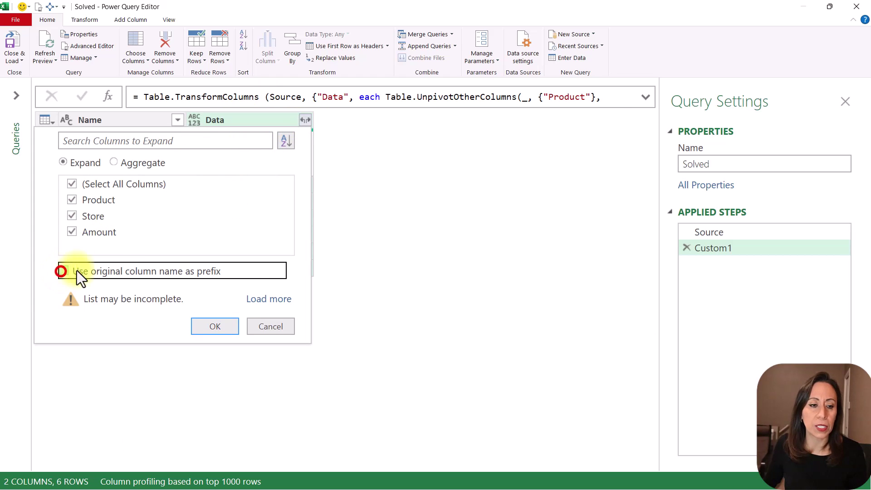
left_click(254, 297)
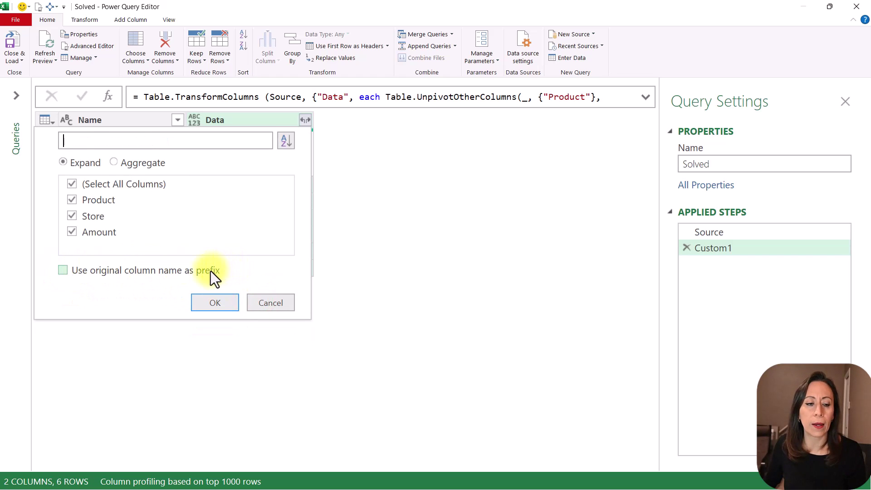
left_click(209, 300)
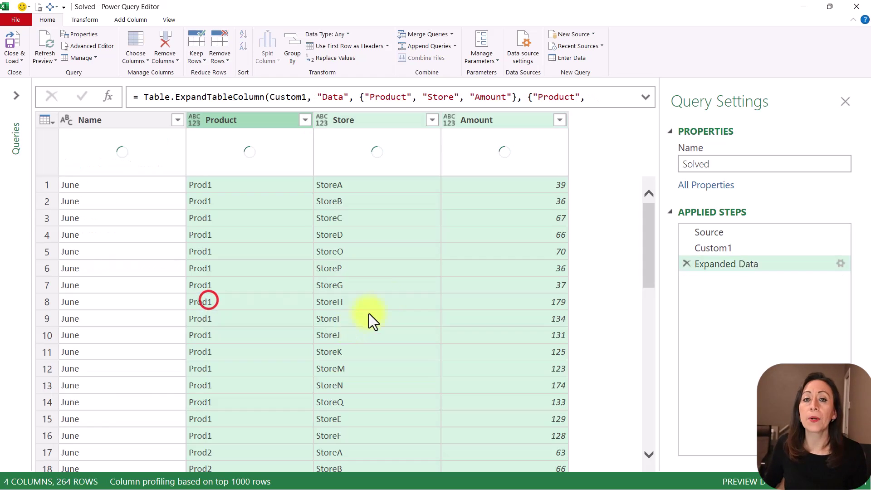
- Look over the expanded Name, Product, Store and Amount columns and rename the Name column to "Month"
left_click(125, 120)
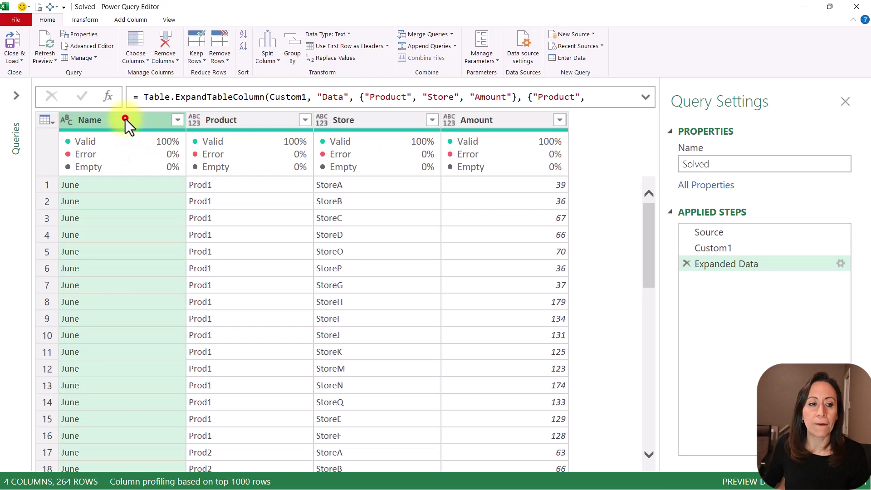
left_click(246, 115)
left_click(404, 119)
left_click(492, 117)
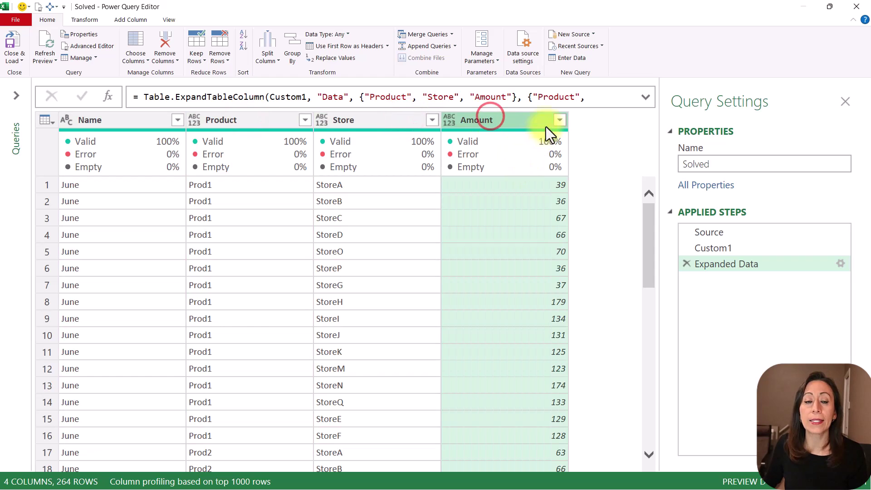
scroll(547, 218, "down", 10)
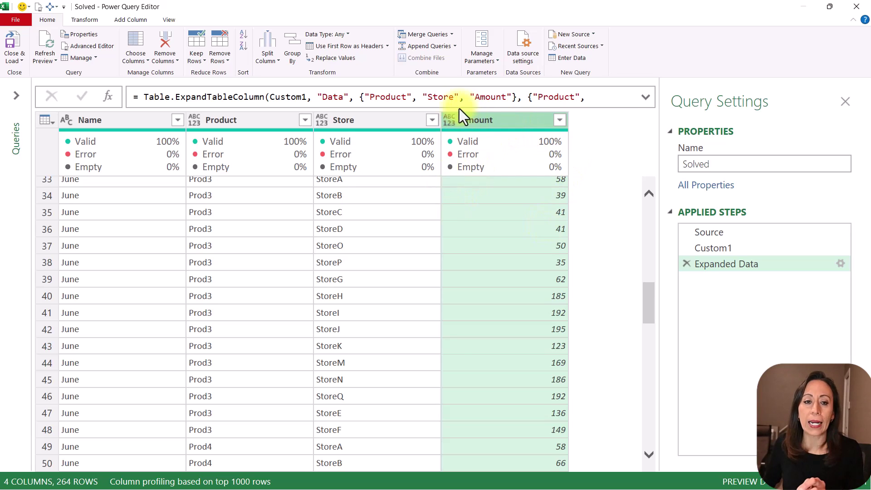
left_click(116, 120)
key("F2")
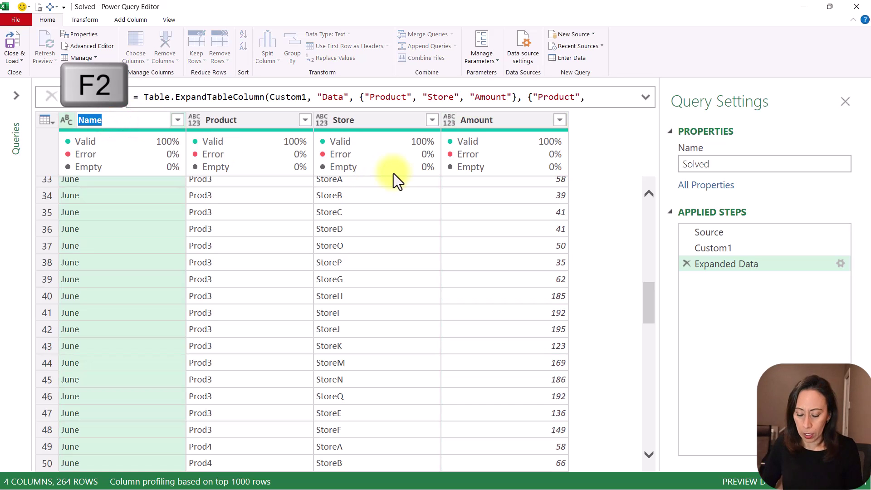
type("Month")
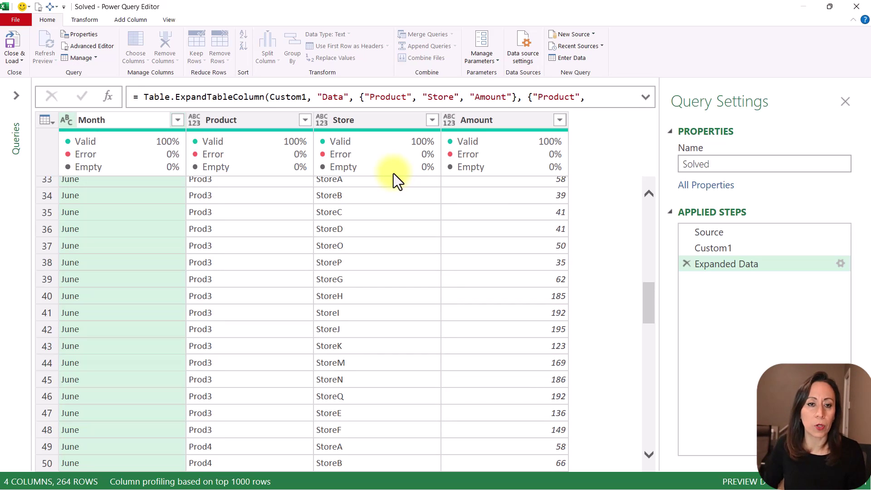
key("Return")
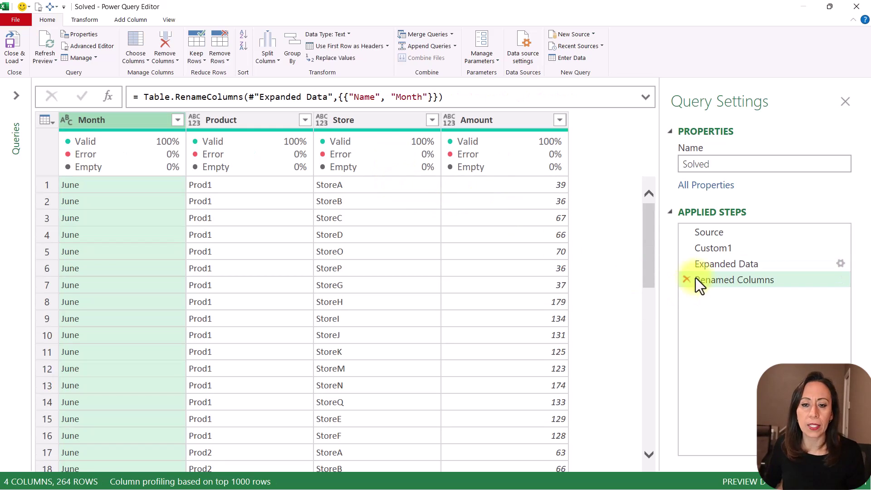
- Rename the "Expanded Data" applied step to "ExpandedData", without the space
left_click(733, 265)
key("F2")
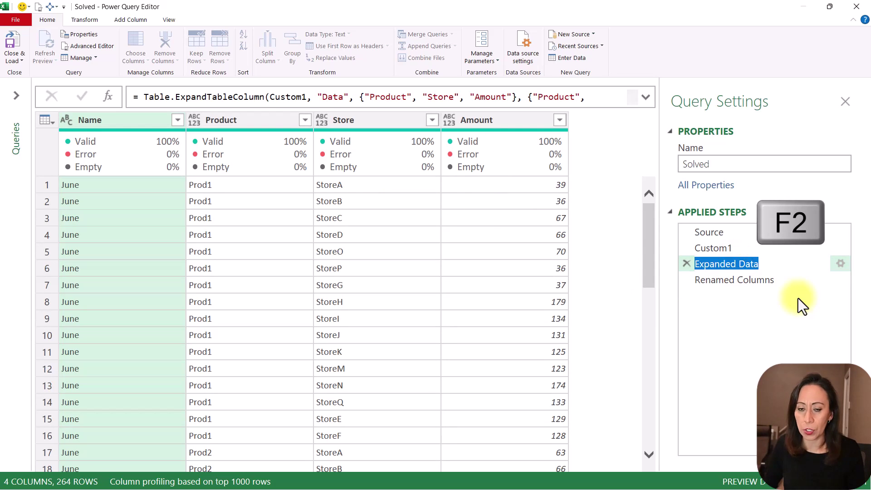
key("End")
key("Left")
key("Left")
key("Left")
key("Left")
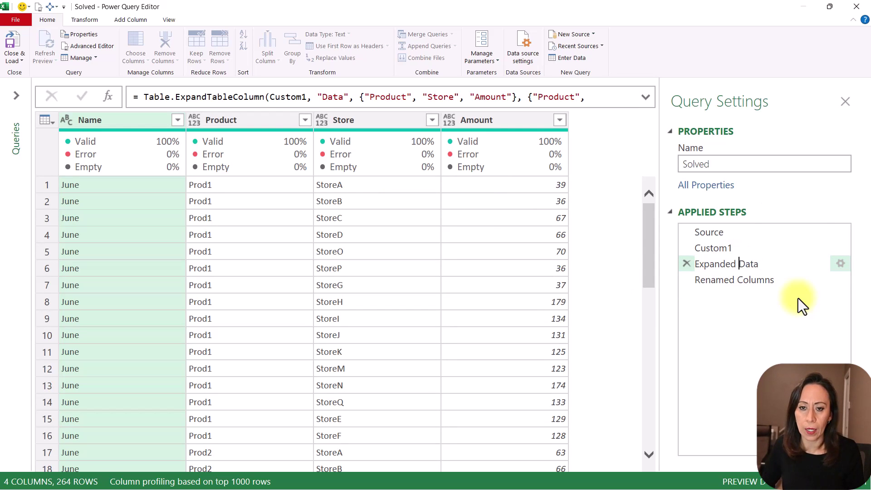
key("BackSpace")
key("Return")
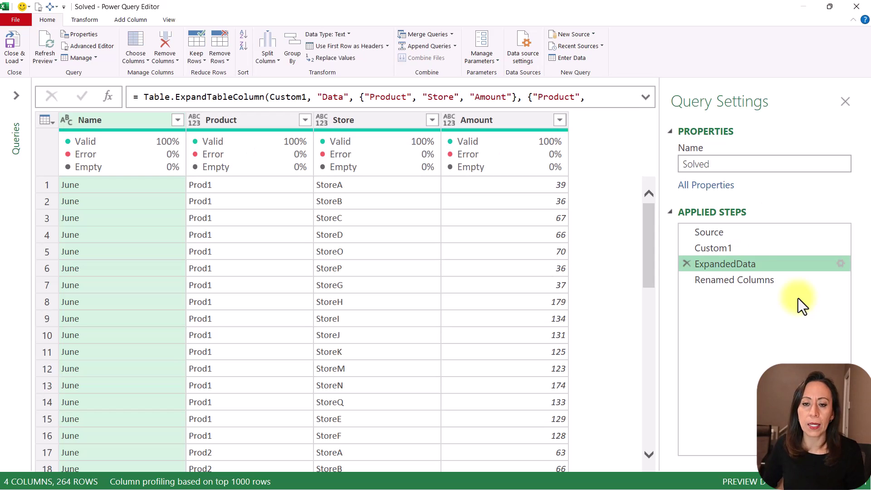
- Rename the "Renamed Columns" applied step to "RenamedMonth"
left_click(776, 282)
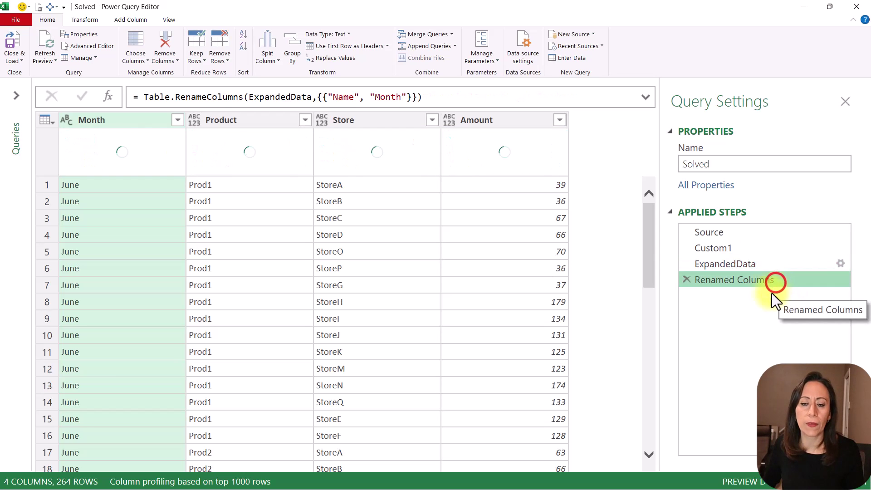
key("F2")
key("End")
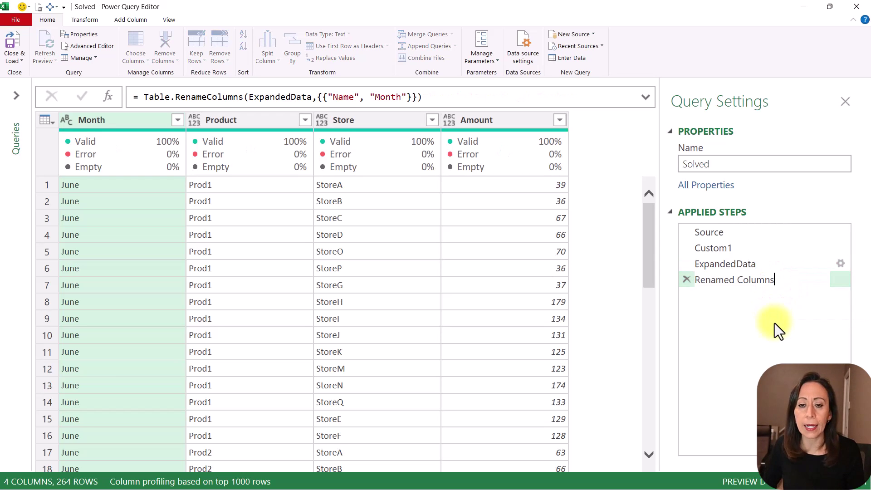
key("BackSpace")
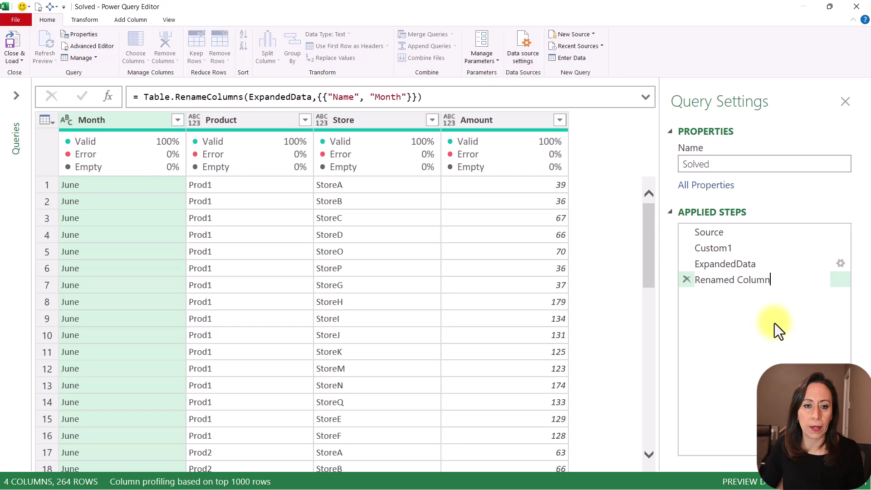
key("BackSpace")
key("BackSpace")
key("BackSpace")
key("BackSpace")
key("BackSpace")
key("BackSpace")
key("BackSpace")
type("Mo")
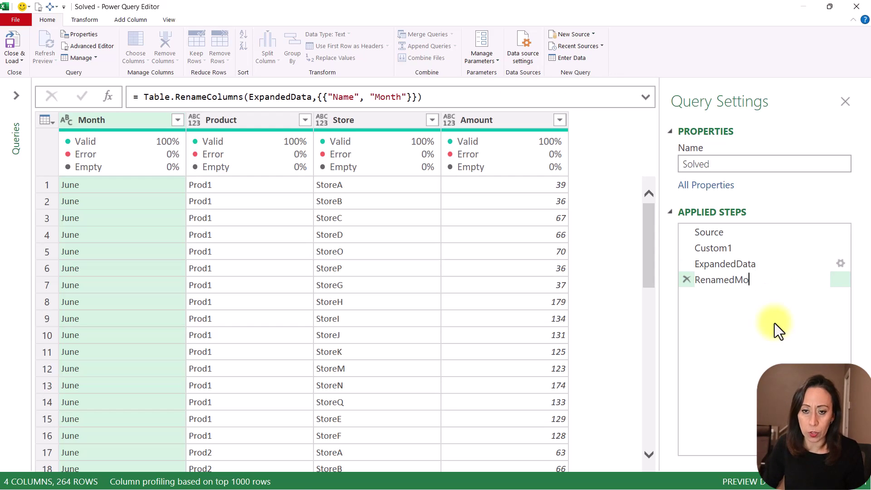
type("nth")
key("Return")
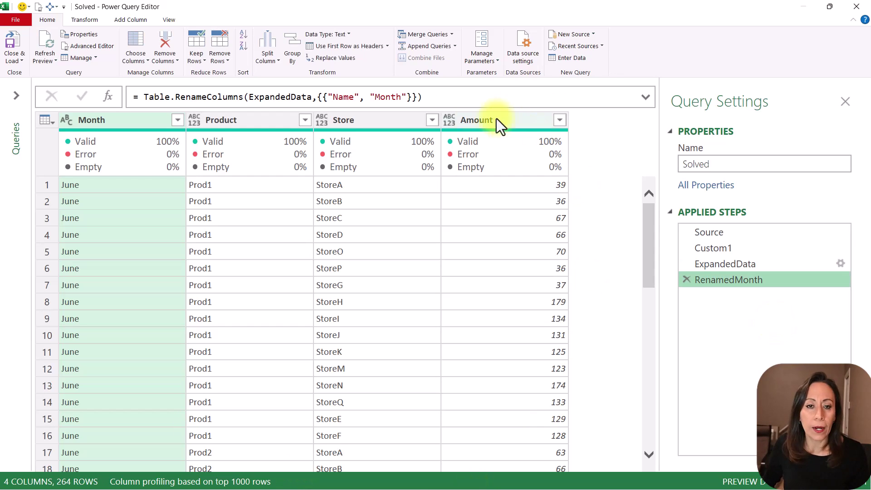
- Detect the data types of all four columns in the Solved query
left_click(157, 123)
key("ctrl+a")
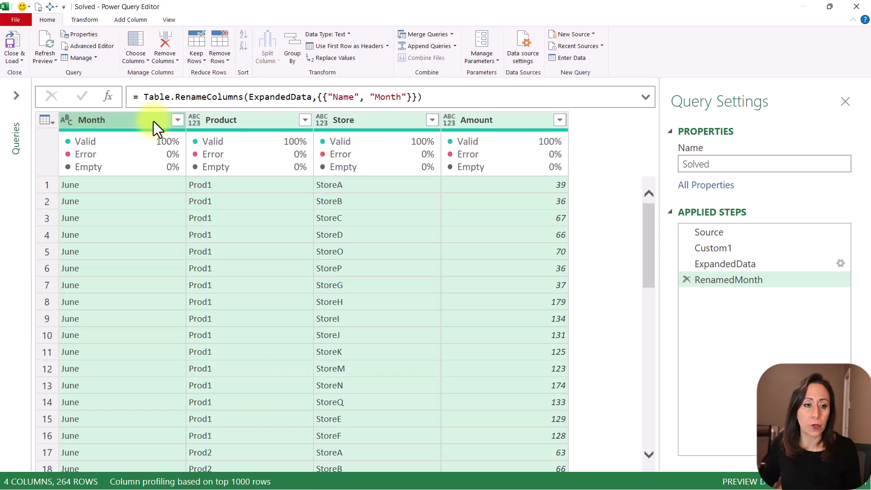
left_click(81, 22)
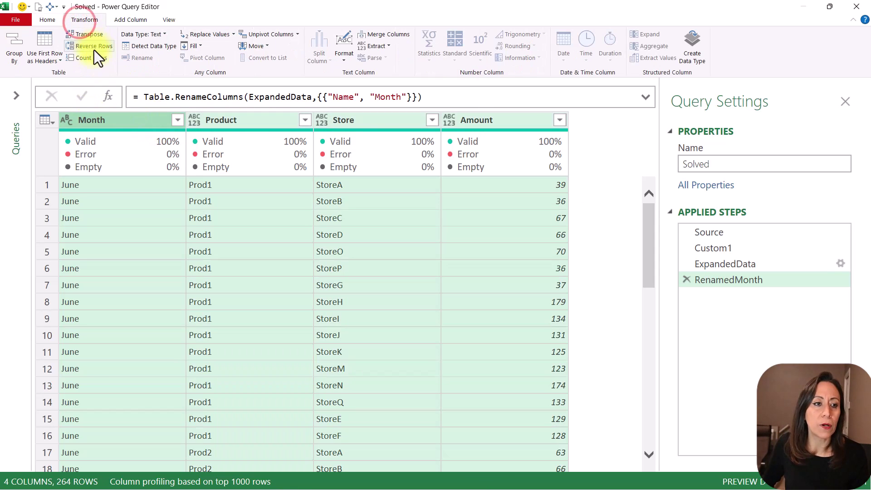
left_click(139, 49)
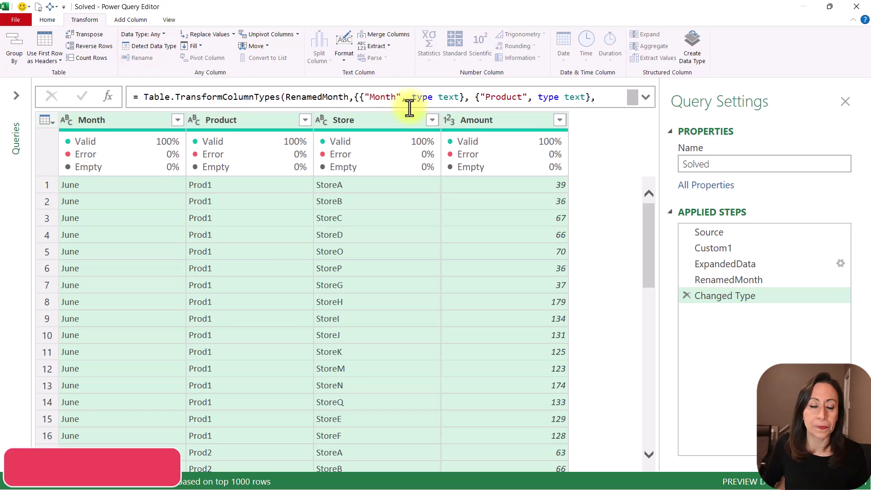
- Close the Power Query Editor and load the query to Excel as a PivotTable Report on a new worksheet
left_click(55, 21)
left_click(21, 58)
left_click(45, 88)
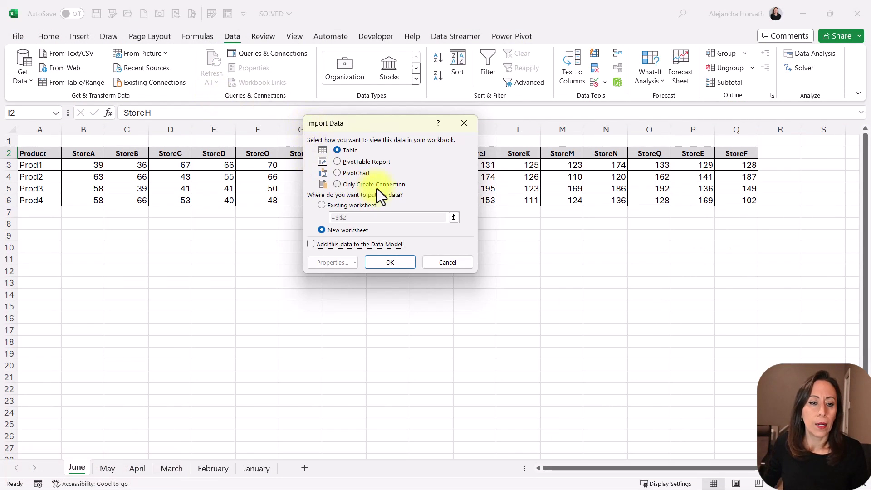
left_click(363, 161)
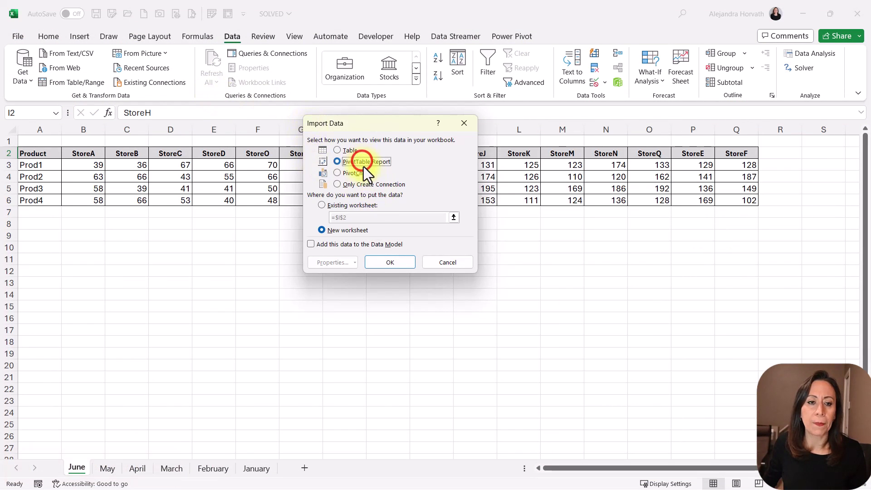
left_click(391, 262)
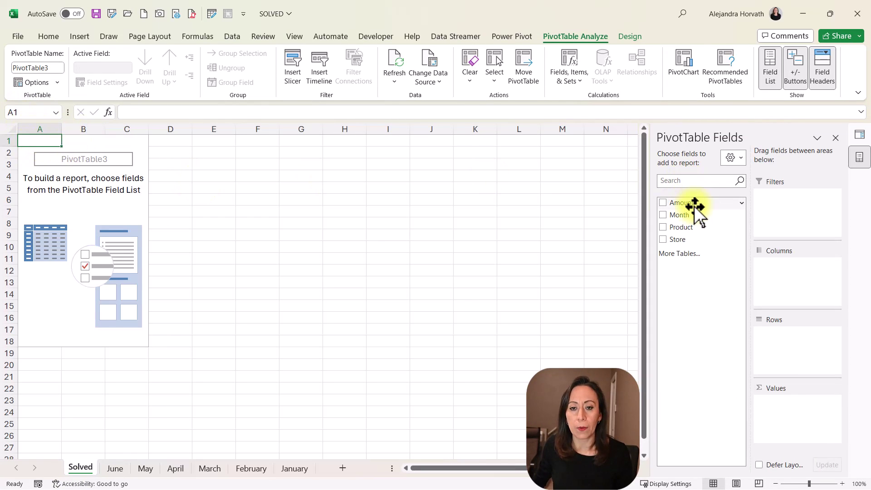
- Build the PivotTable with Amount in Values, Store in Rows and Month in Columns, and check the store row labels
left_click_drag(694, 203, 798, 406)
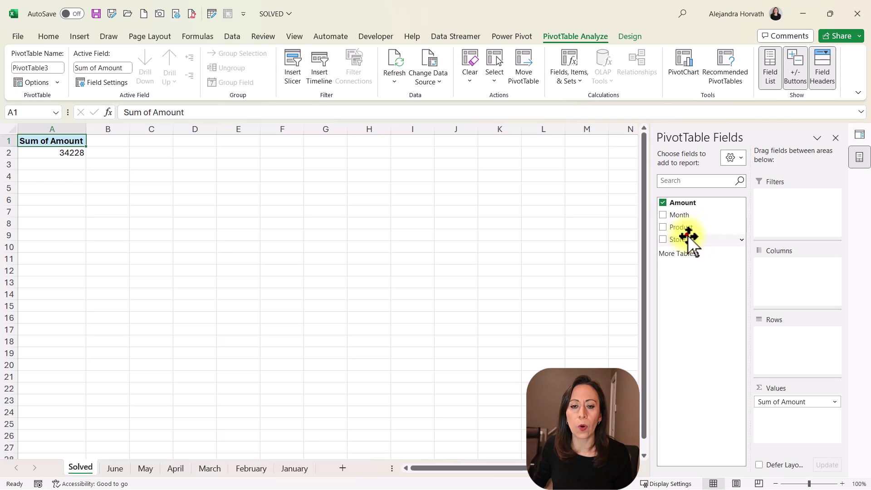
left_click_drag(688, 236, 770, 329)
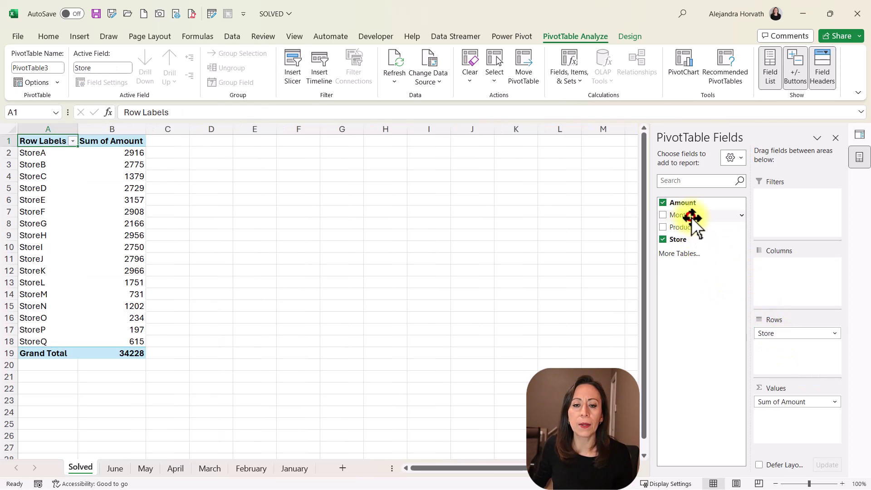
left_click_drag(692, 217, 763, 267)
left_click(52, 157)
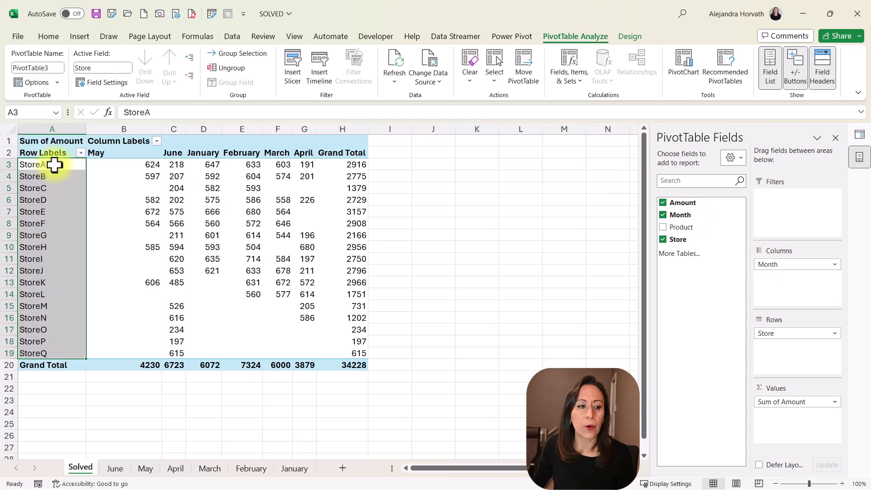
left_click_drag(53, 164, 47, 352)
left_click(152, 237)
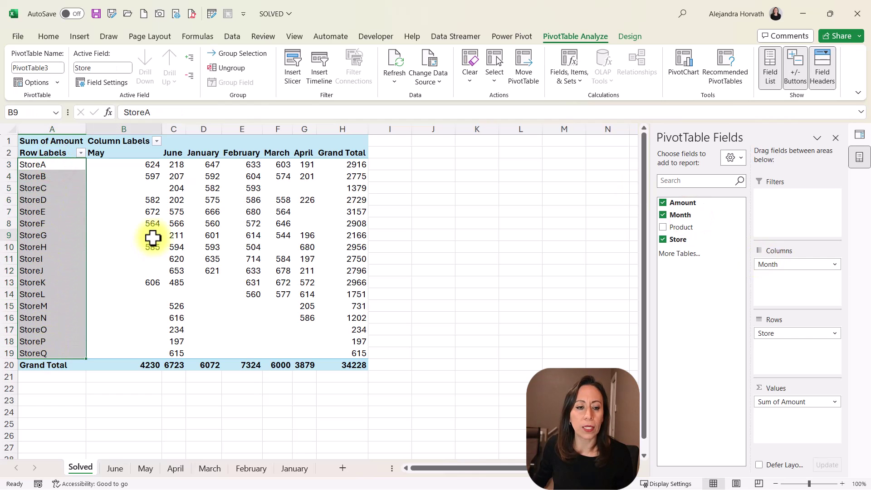
- Format the PivotTable's Sum of Amount values as Number with a thousands separator and 0 decimal places
left_click(279, 203)
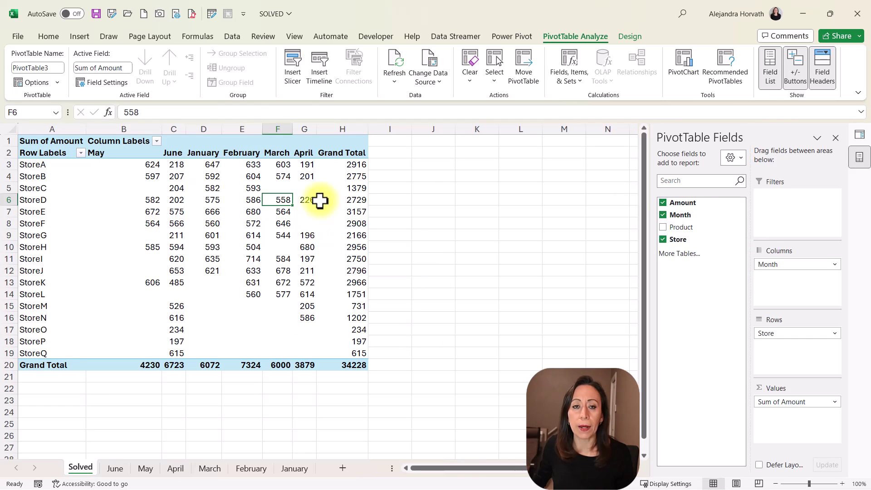
right_click(338, 198)
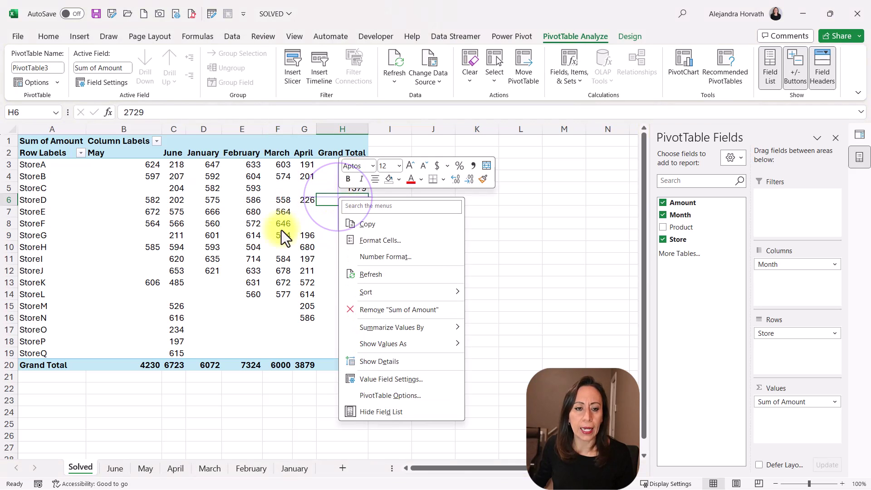
left_click(399, 261)
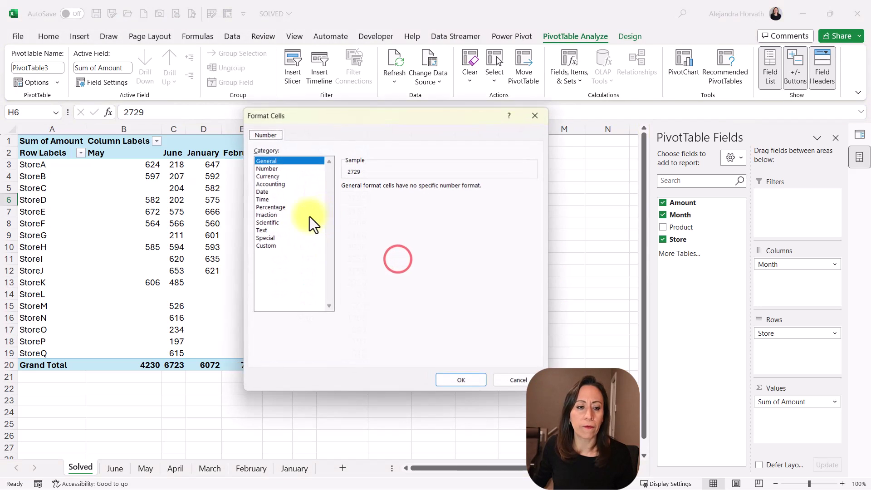
left_click(277, 168)
left_click(348, 201)
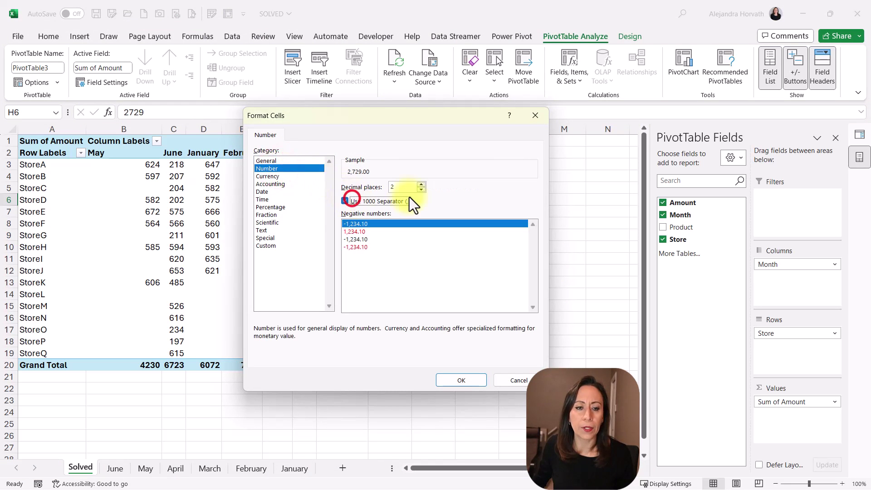
double_click(421, 190)
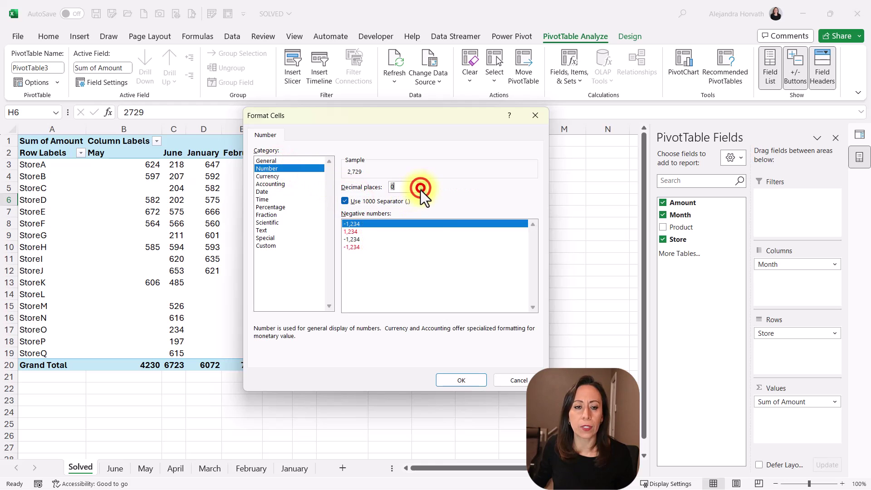
left_click(475, 378)
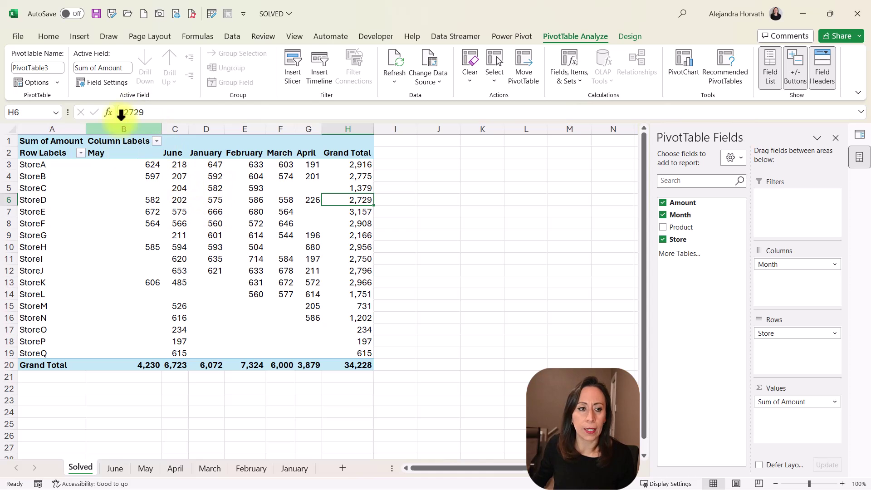
- Save the workbook and try to refresh the PivotTable
left_click(97, 14)
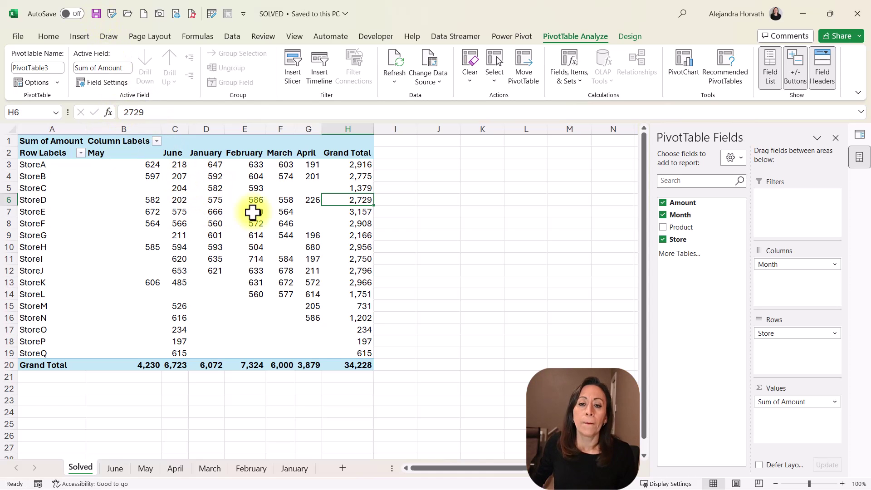
right_click(238, 236)
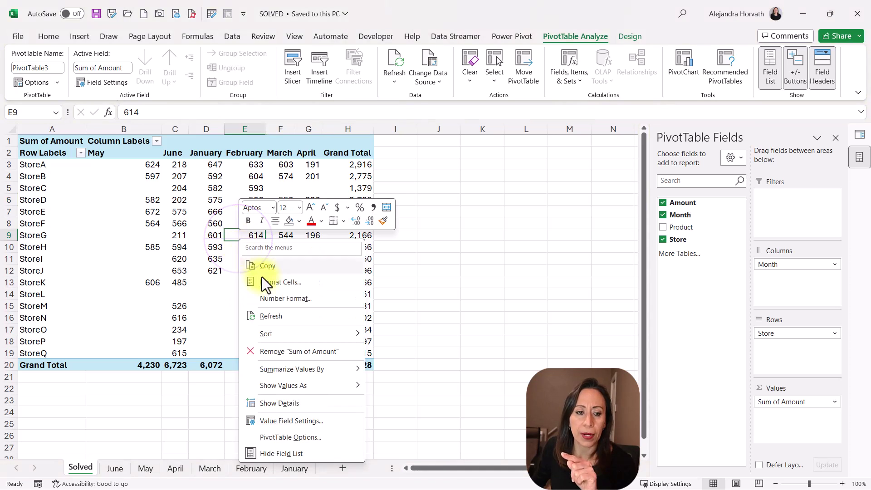
left_click(284, 316)
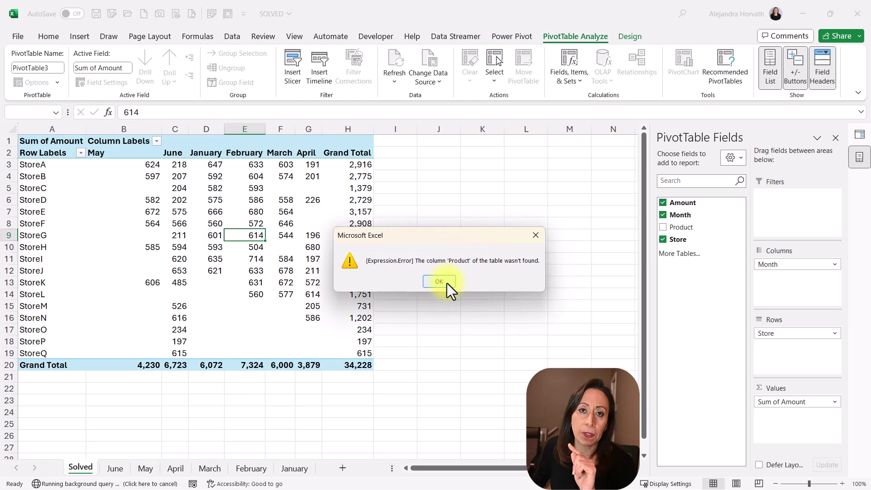
left_click(440, 281)
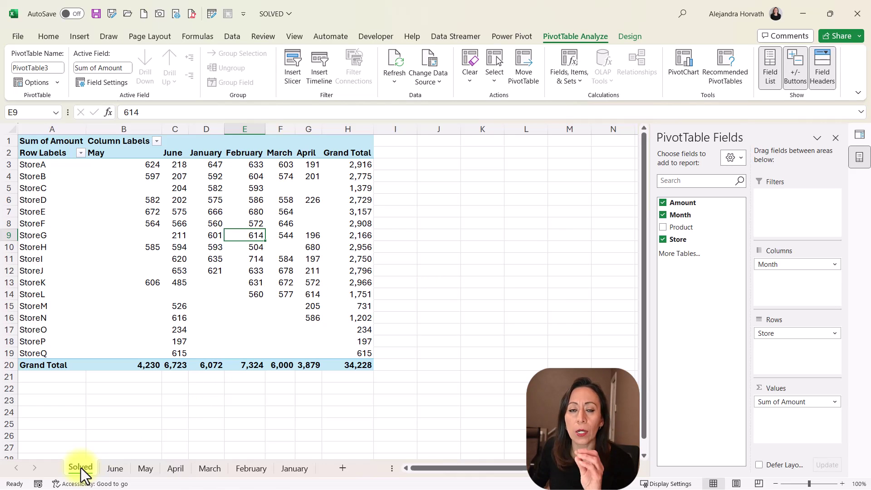
- Compare the layouts of the June, May, April and March sheets with the Solved PivotTable sheet
left_click(117, 470)
left_click(144, 470)
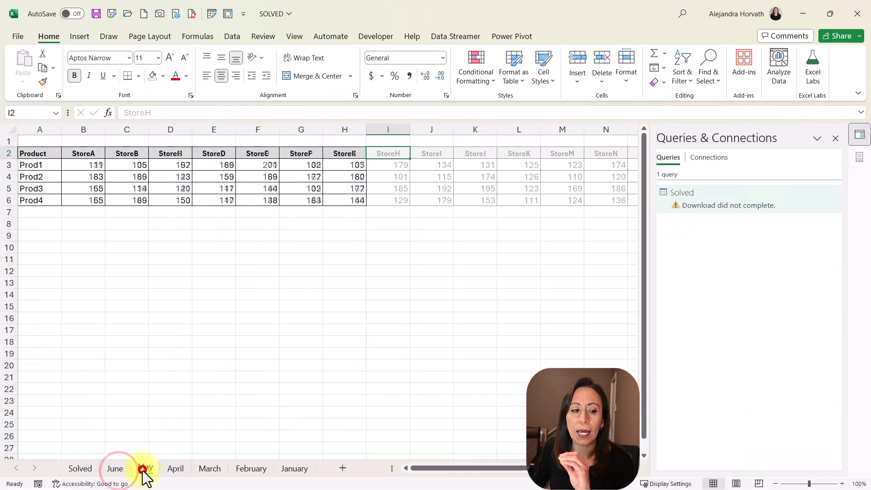
left_click(175, 470)
left_click(220, 471)
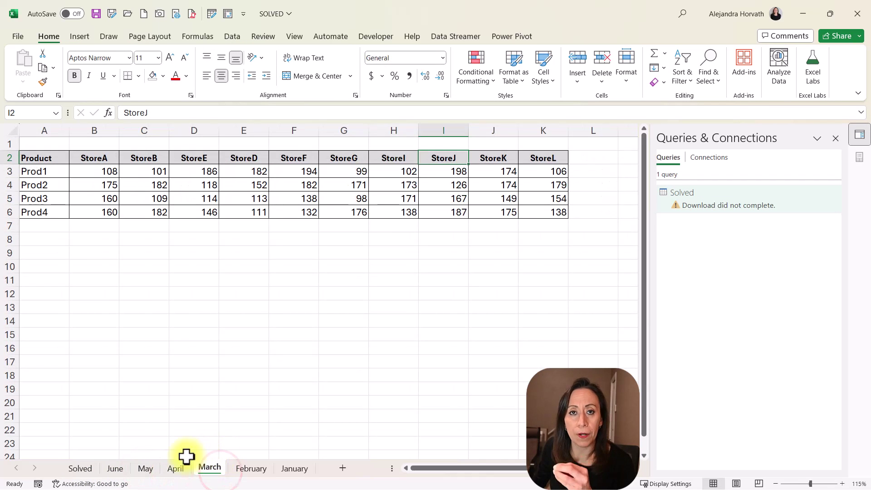
left_click(88, 468)
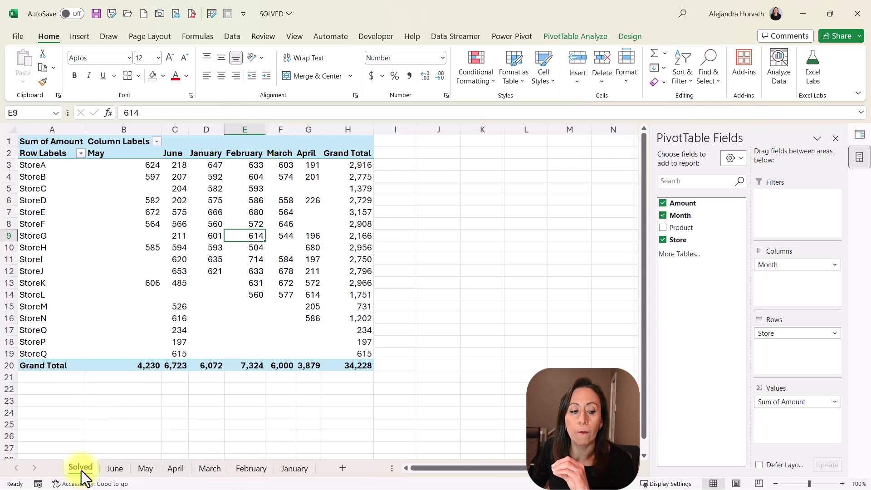
- Open the Solved query in the Power Query Editor and refresh the preview of its Source step
left_click(860, 135)
left_click(739, 194)
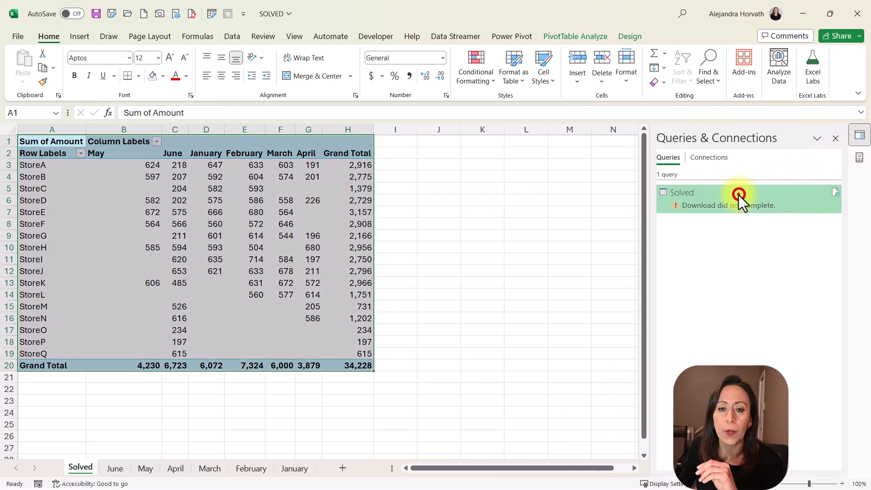
double_click(739, 196)
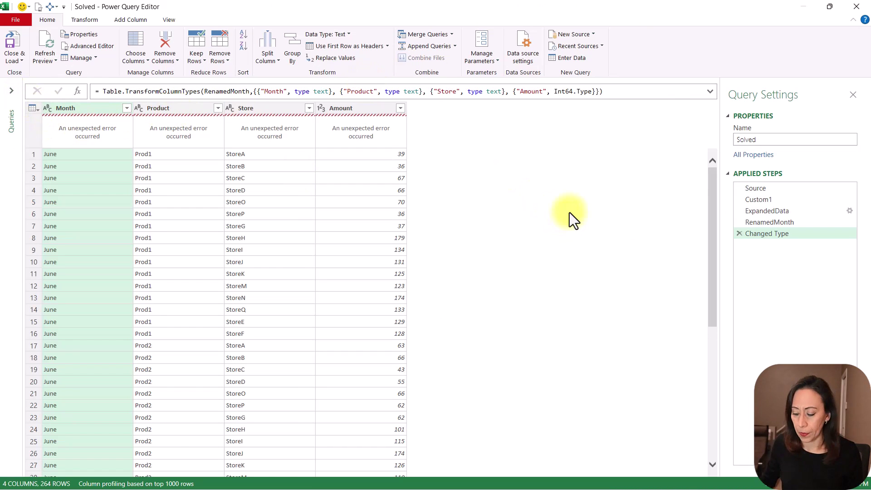
key("ctrl+shift+equal")
key("ctrl+shift+equal")
key("ctrl+shift+equal")
key("ctrl+shift+equal")
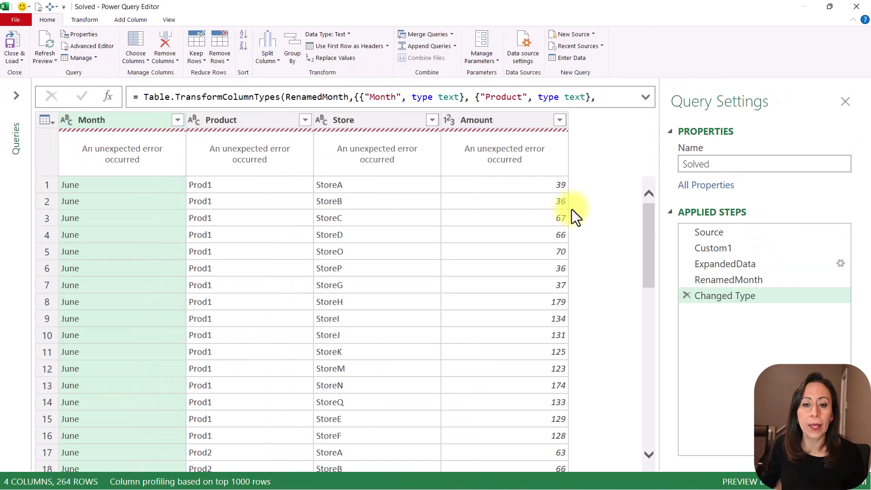
left_click(767, 234)
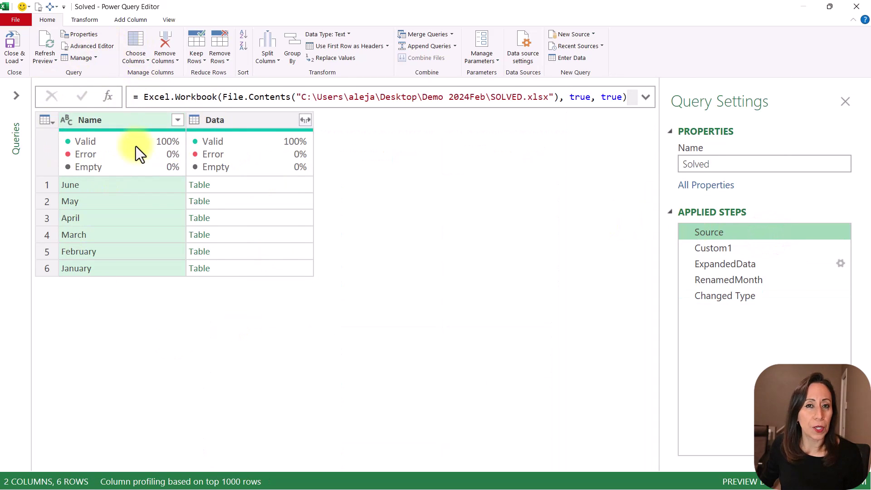
left_click(48, 37)
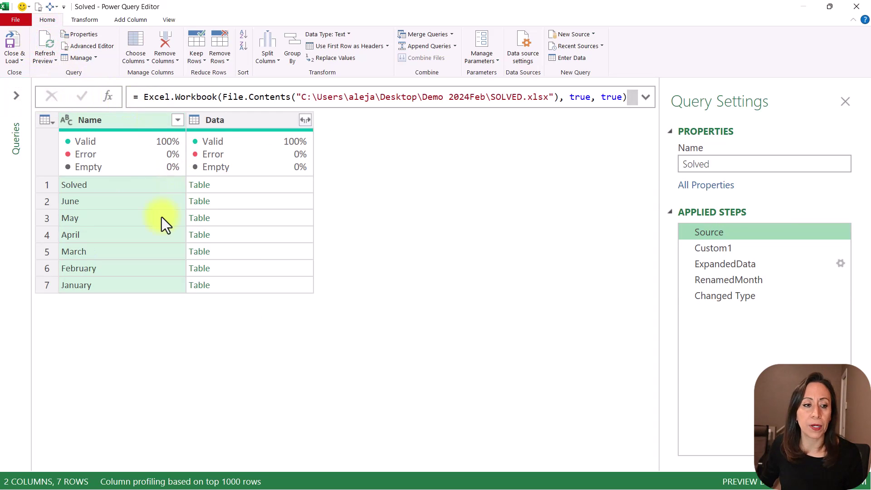
- Filter the Name column right after the Source step to exclude the Solved sheet
left_click(146, 186)
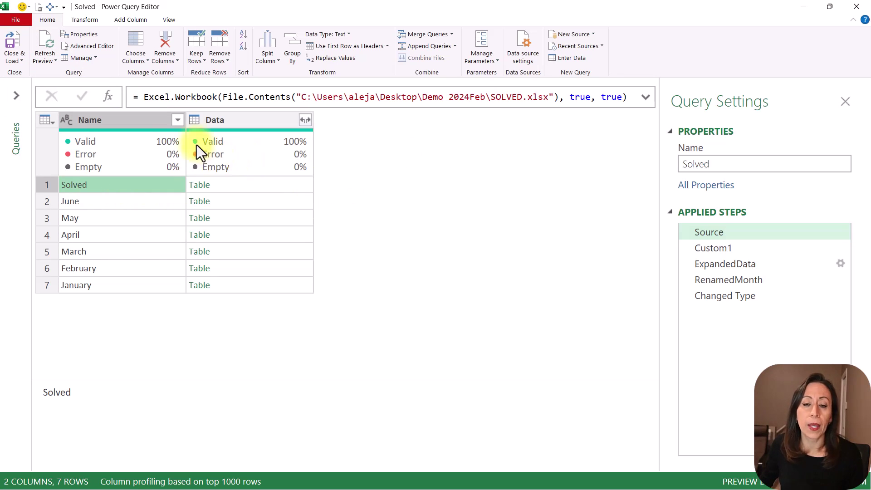
left_click(178, 120)
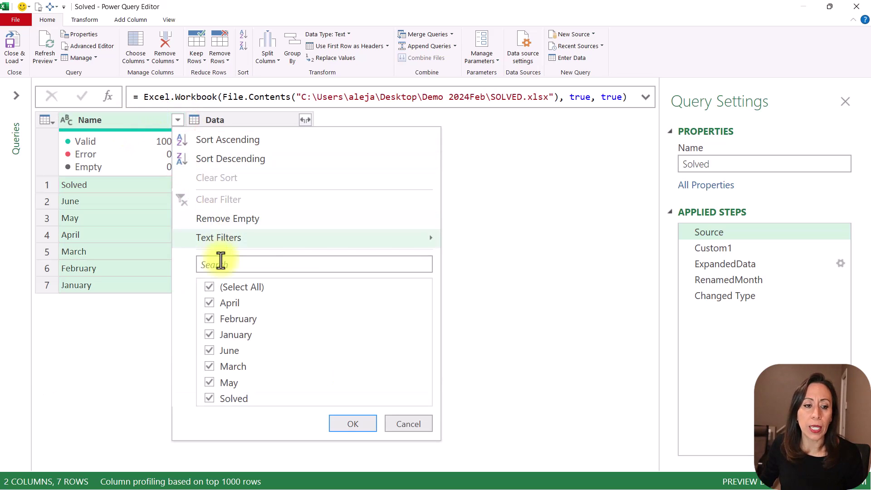
left_click(208, 397)
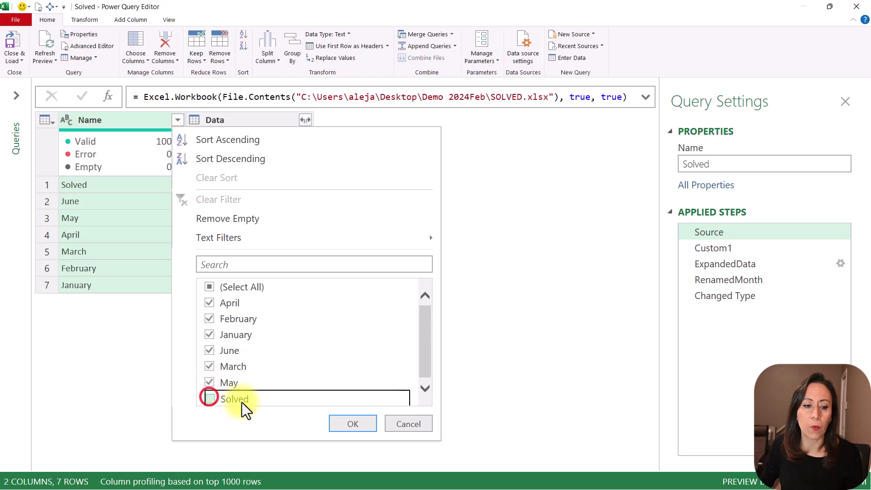
left_click(344, 422)
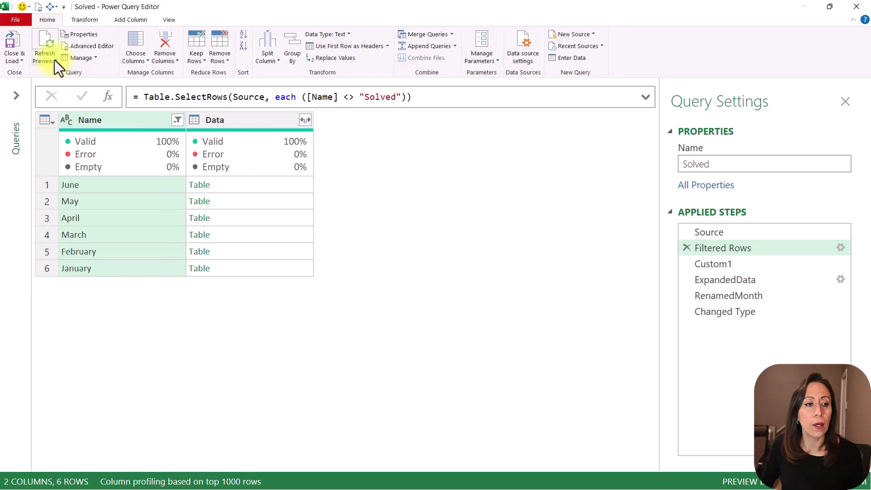
- Close the Power Query Editor, load the changed query, and refresh the PivotTable
left_click(12, 38)
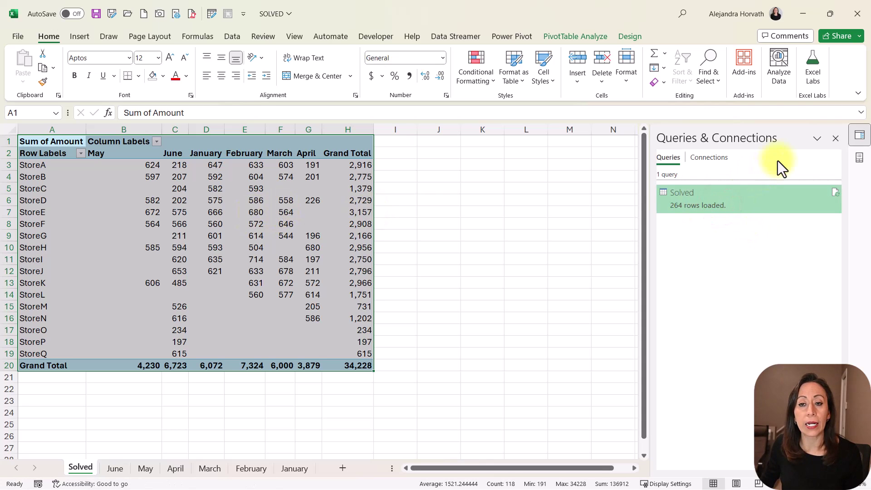
left_click(273, 199)
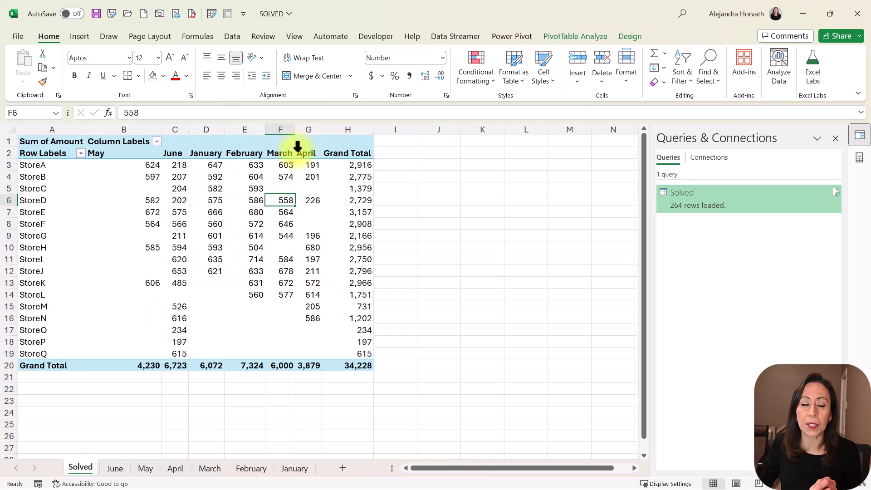
right_click(250, 192)
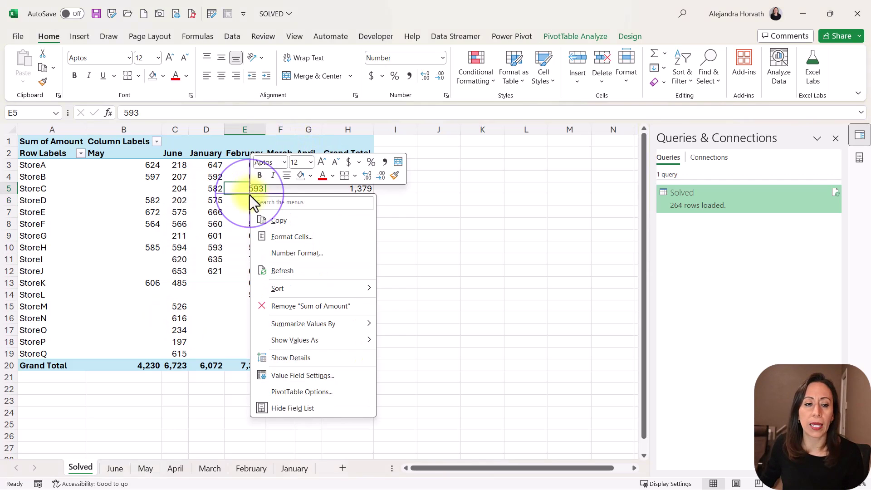
left_click(282, 271)
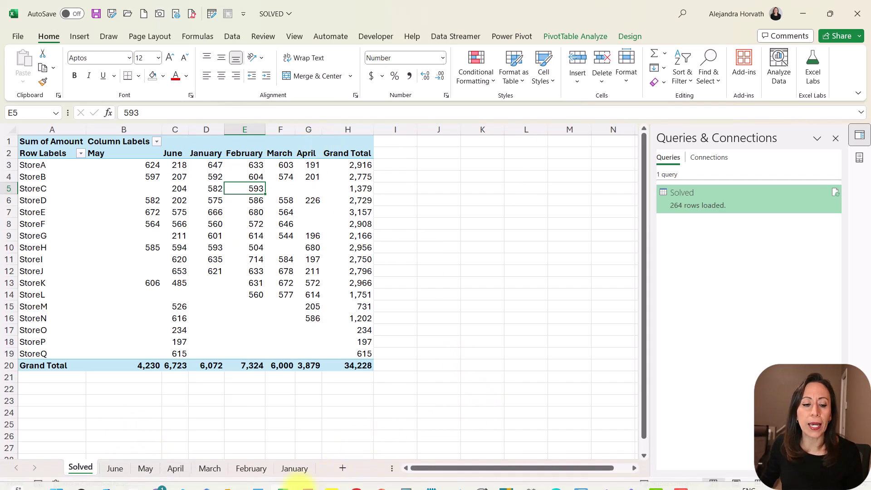
- Switch to the Additional Info workbook and copy its grouped November to July sheets into SOLVED.xlsx before the June sheet
mouse_move(287, 483)
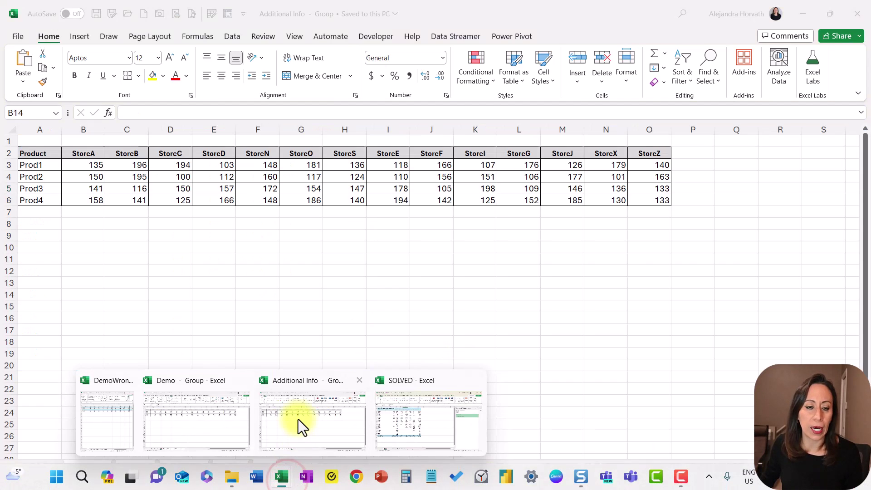
left_click(298, 418)
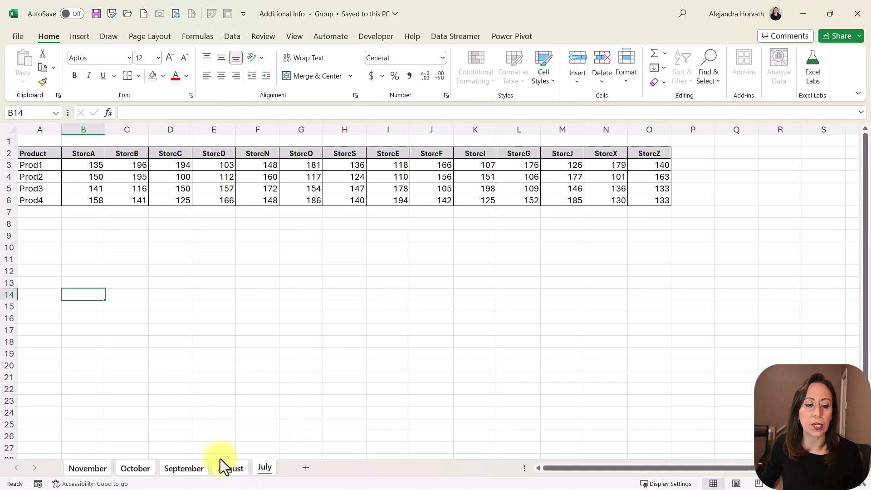
right_click(86, 471)
left_click(125, 347)
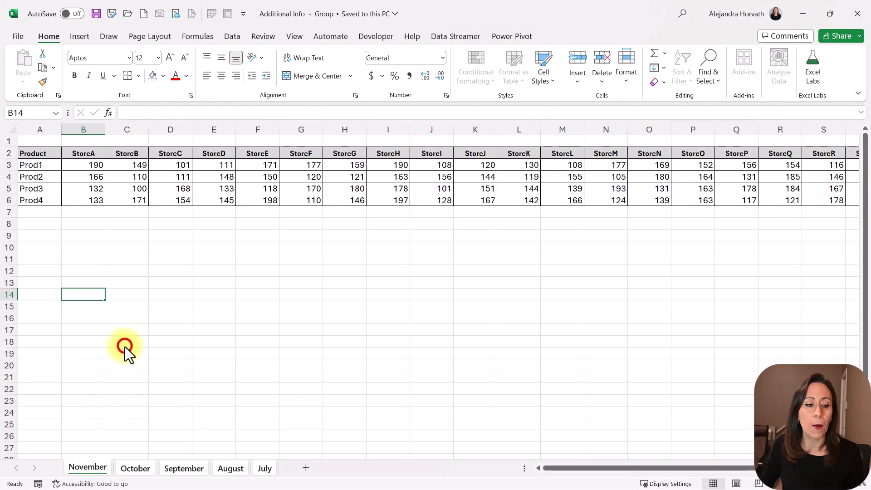
left_click(146, 315)
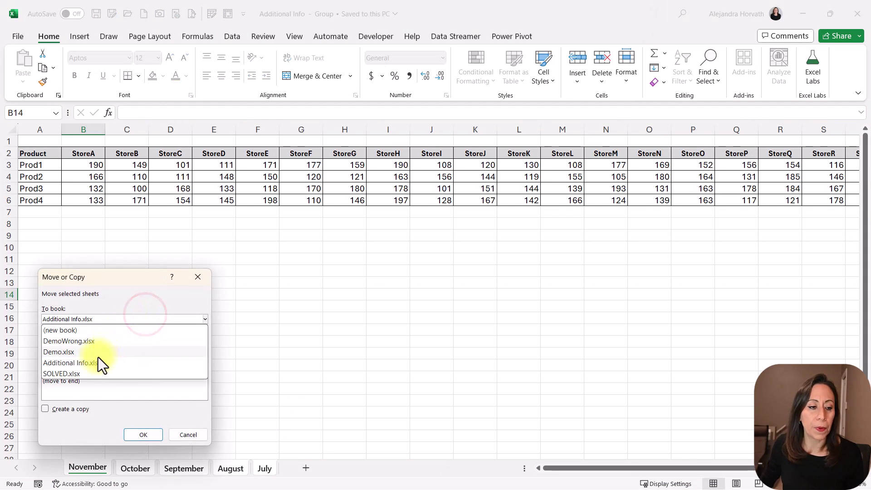
left_click(88, 374)
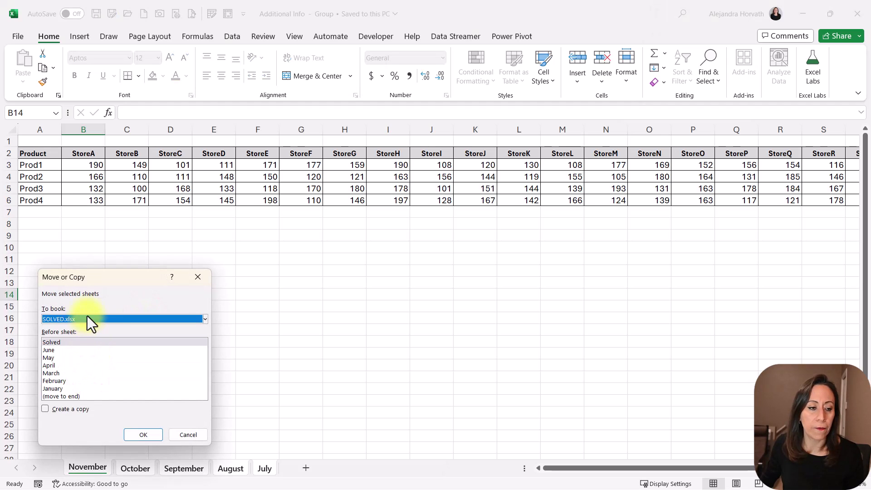
left_click(72, 350)
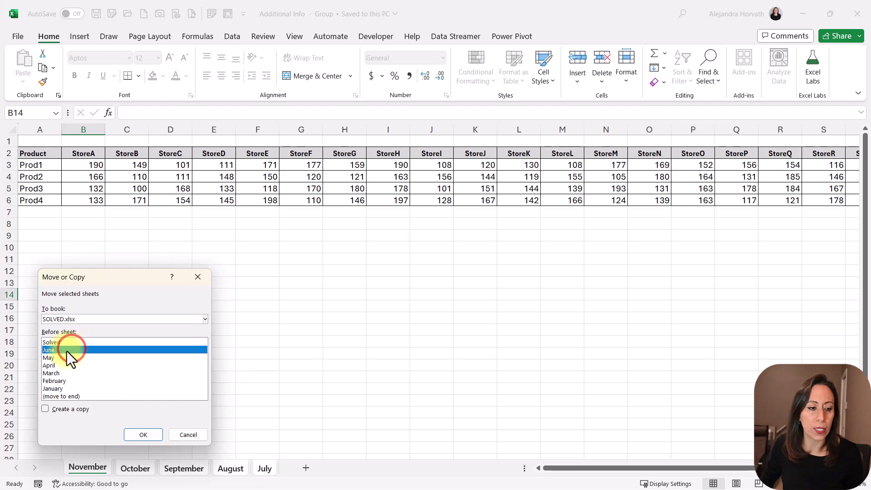
left_click(82, 408)
left_click(144, 435)
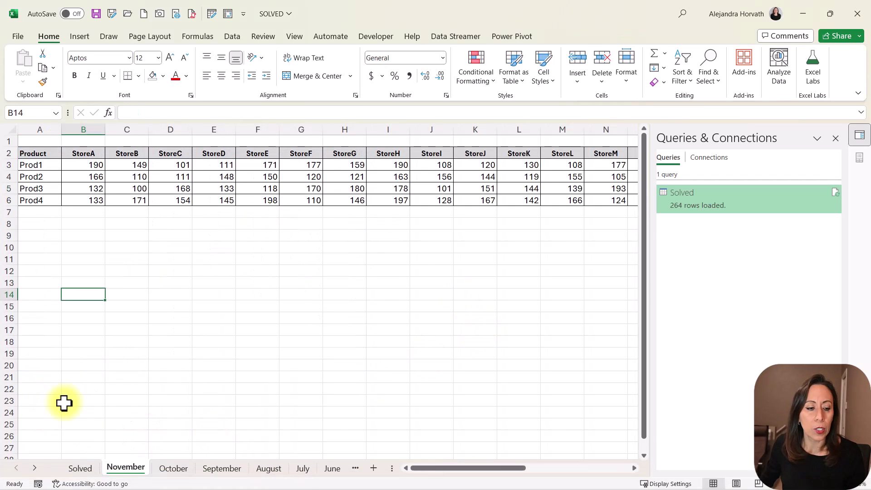
- Look through the copied October, September, August and July sheets and return to the Solved sheet
left_click(175, 469)
left_click(206, 467)
left_click(266, 471)
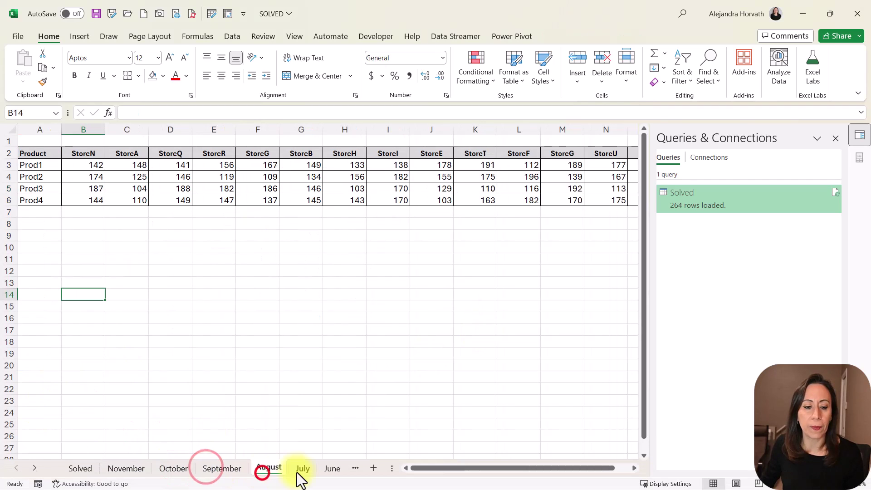
left_click(299, 469)
left_click(78, 468)
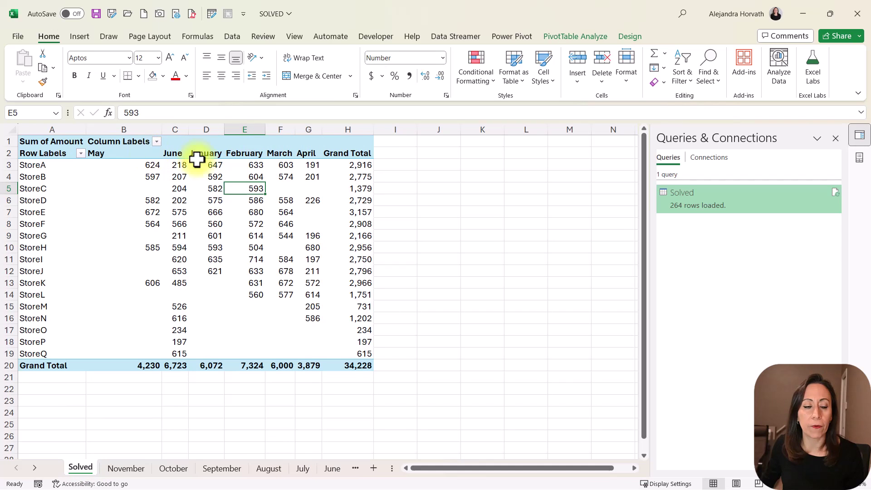
- Try to refresh the PivotTable so it picks up the newly copied month sheets
right_click(239, 187)
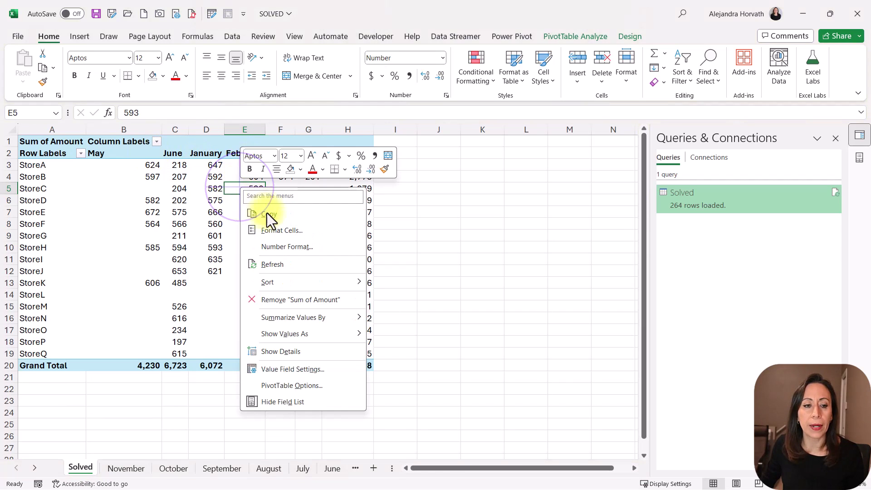
left_click(274, 264)
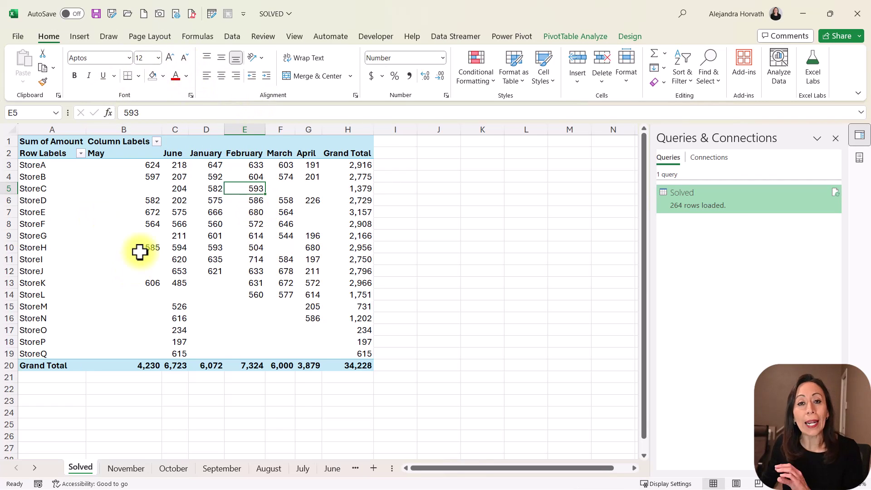
mouse_move(140, 250)
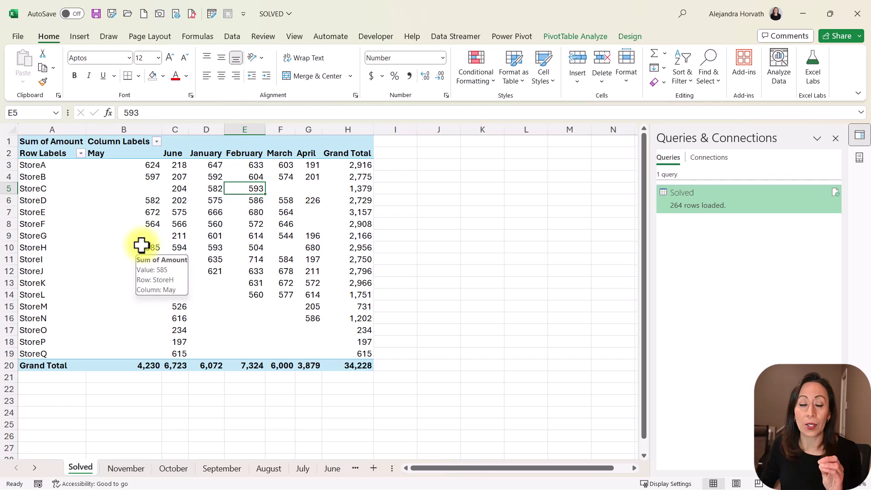
mouse_move(141, 223)
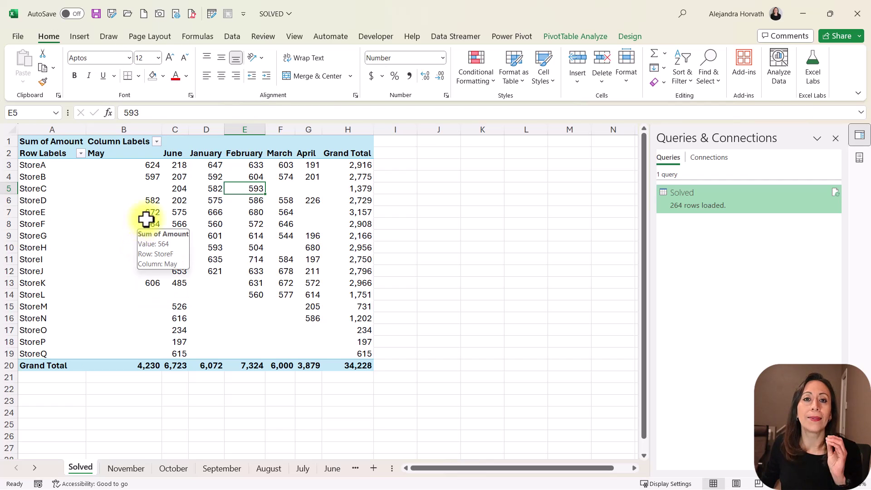
- Save the SOLVED workbook and refresh the PivotTable again
left_click(94, 12)
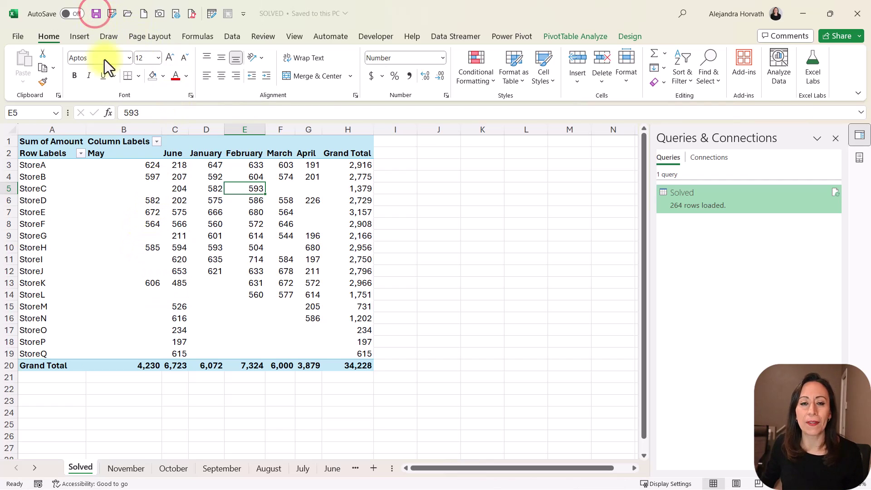
right_click(198, 193)
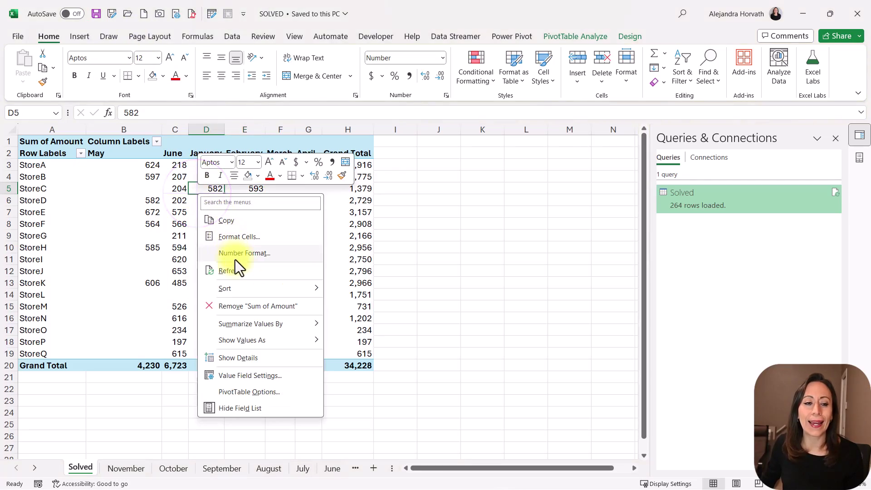
left_click(237, 271)
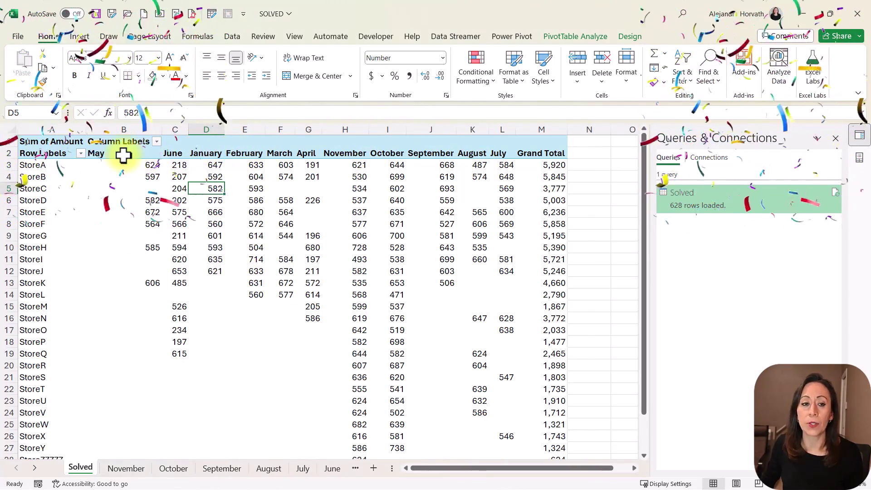
- Change the PivotTable's report layout to tabular form so the Store and Month field names serve as headings
left_click(155, 142)
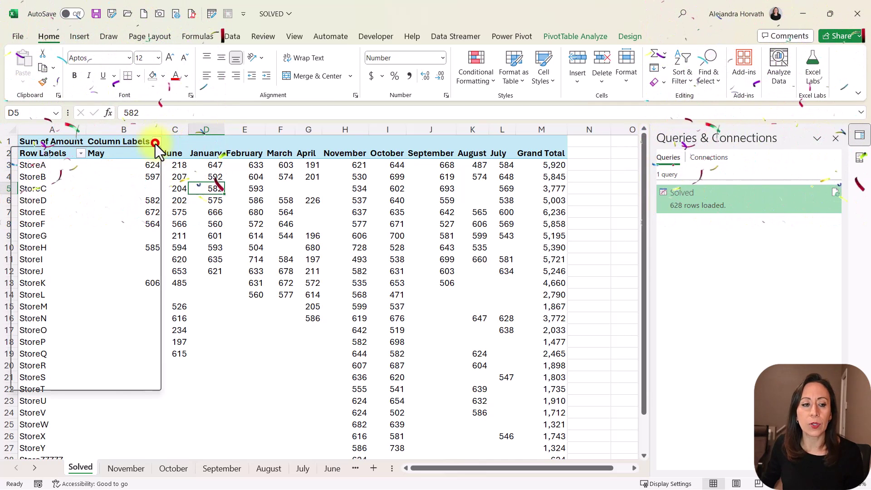
left_click(243, 211)
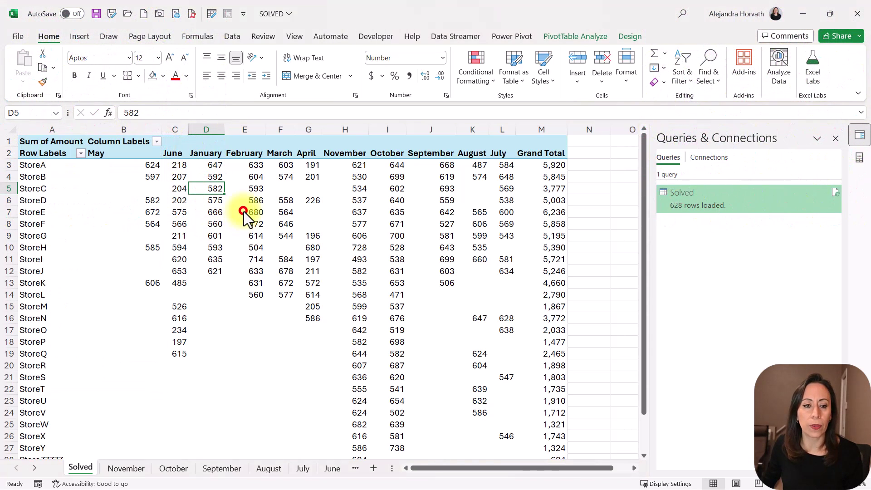
left_click(626, 35)
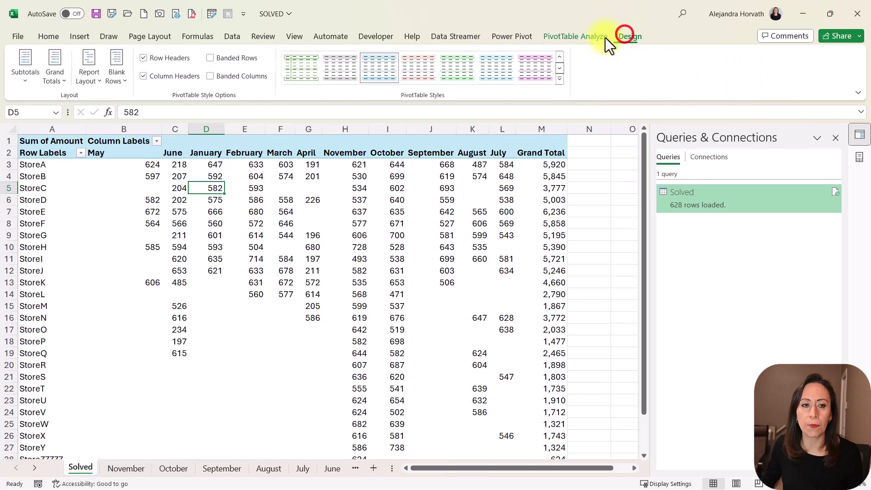
left_click(81, 74)
left_click(99, 153)
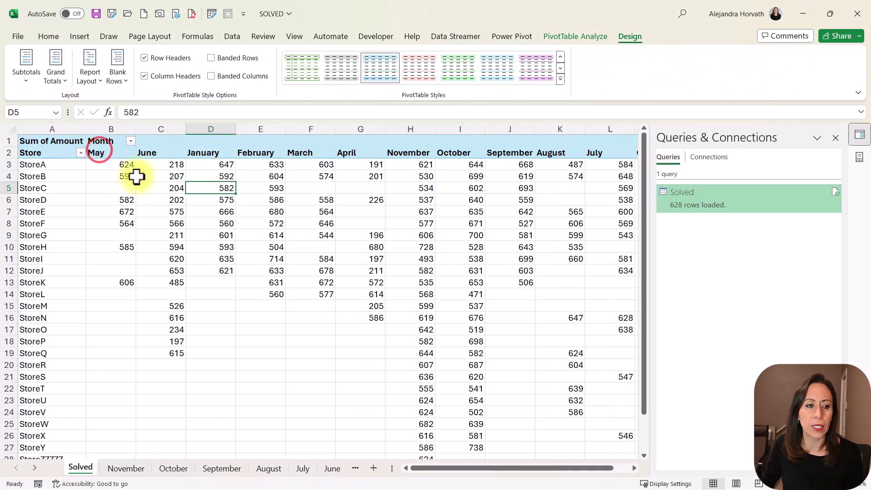
- Sort the PivotTable's Month labels from A to Z and check the order of the month headers
left_click(131, 141)
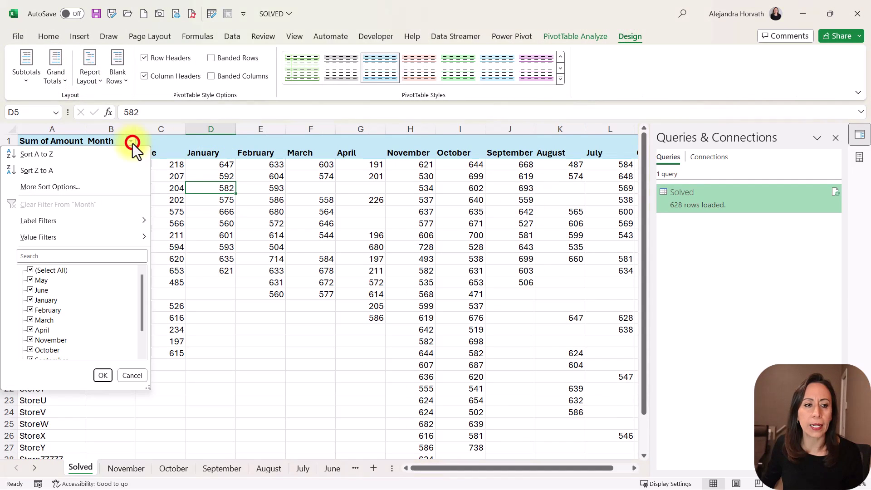
left_click(65, 154)
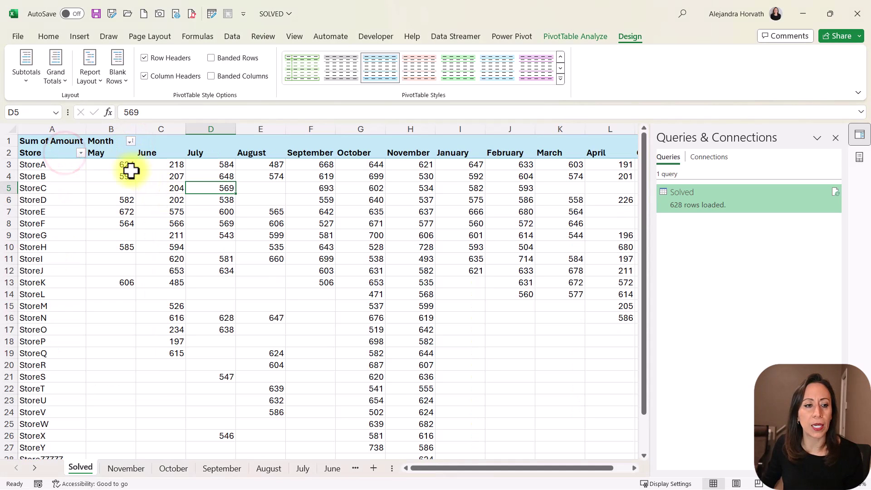
left_click(115, 154)
left_click(272, 164)
left_click(348, 154)
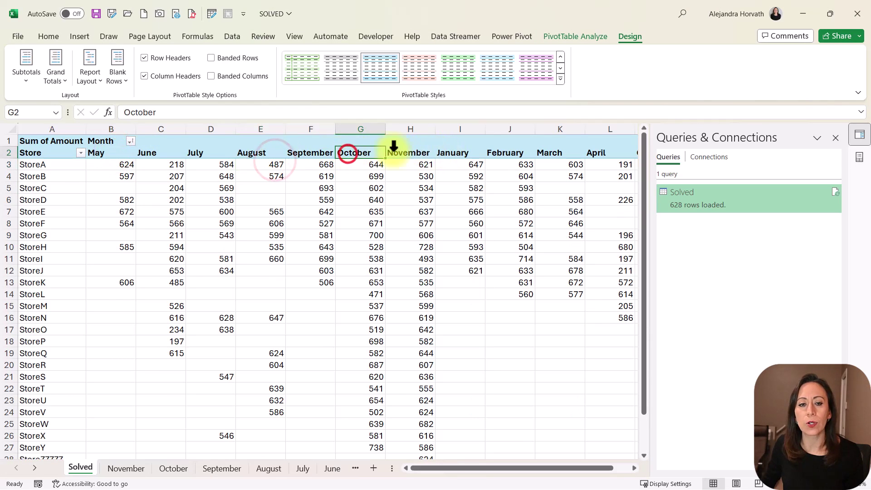
- In the Month field's extra sort options, turn off automatic sorting and set the first key sort order to the January, February, March list
left_click(130, 141)
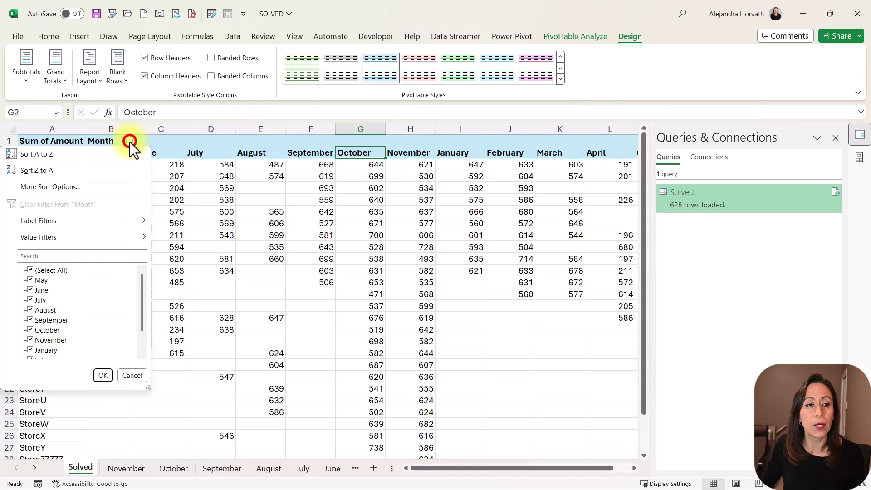
left_click(130, 143)
left_click(129, 142)
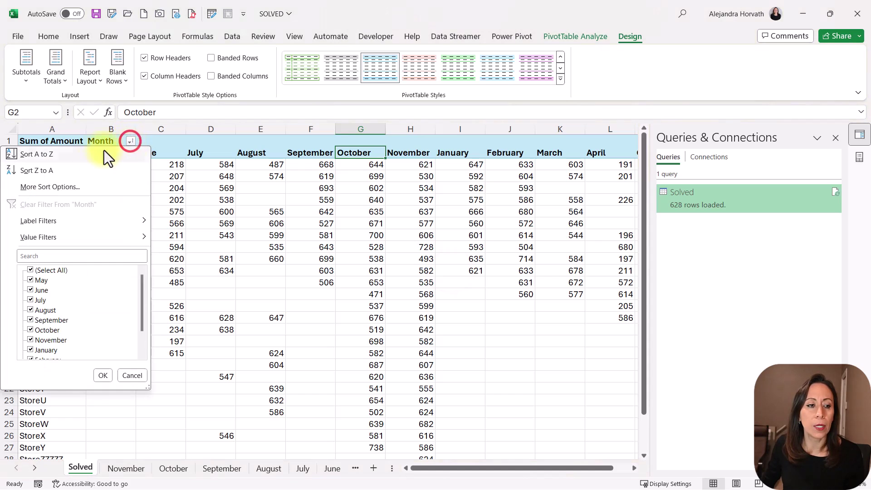
left_click(69, 187)
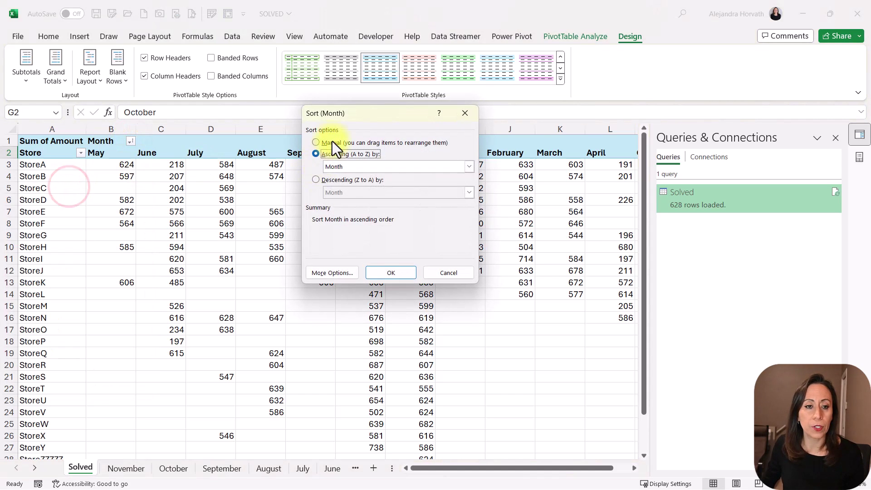
left_click(332, 273)
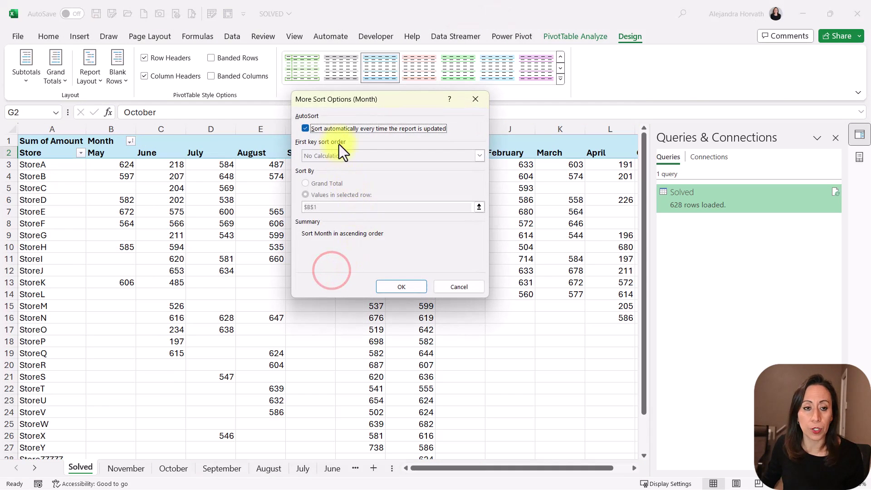
left_click(303, 129)
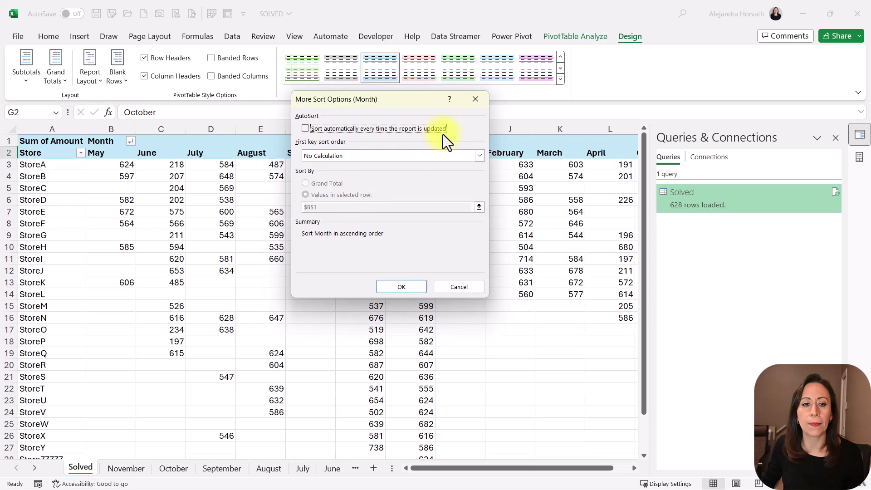
left_click(325, 157)
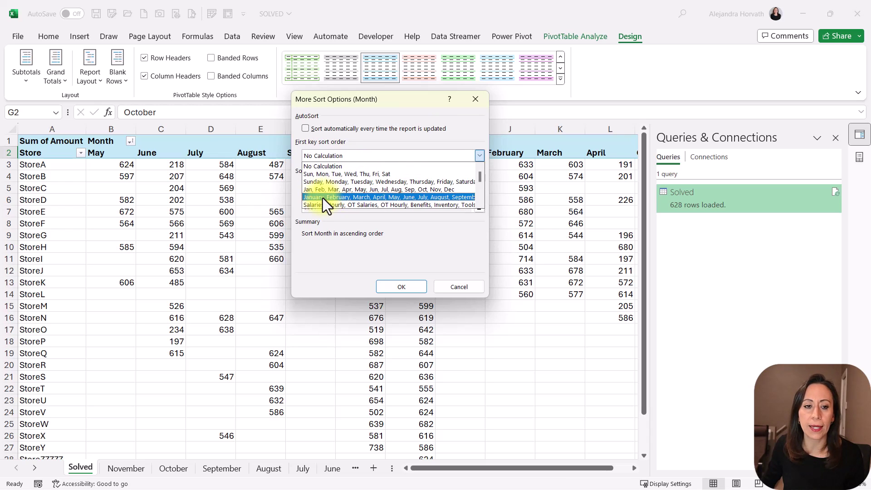
left_click(324, 198)
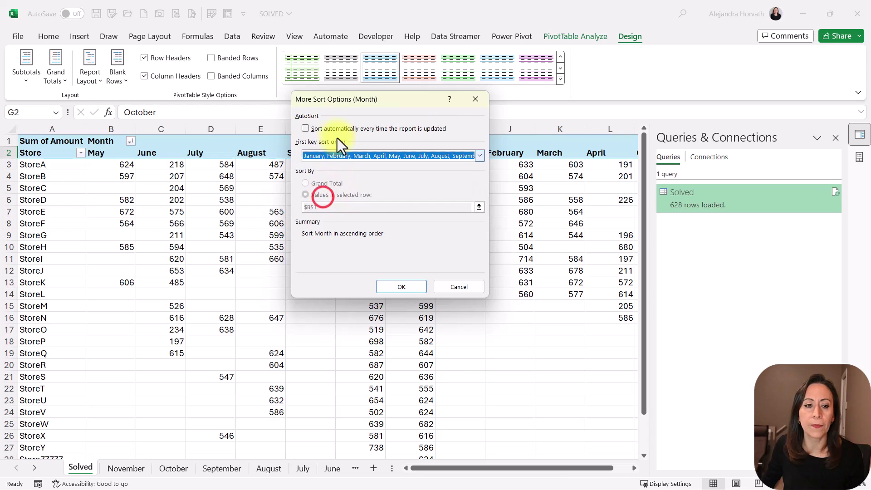
left_click(416, 286)
left_click(404, 271)
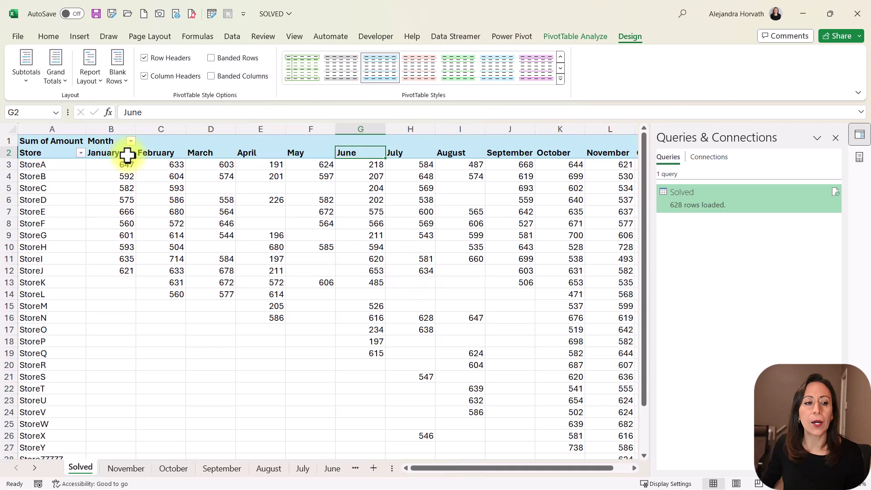
- Look over the PivotTable's month headers, the full list of stores and the Grand Total column
left_click(127, 153)
left_click(179, 152)
left_click(252, 153)
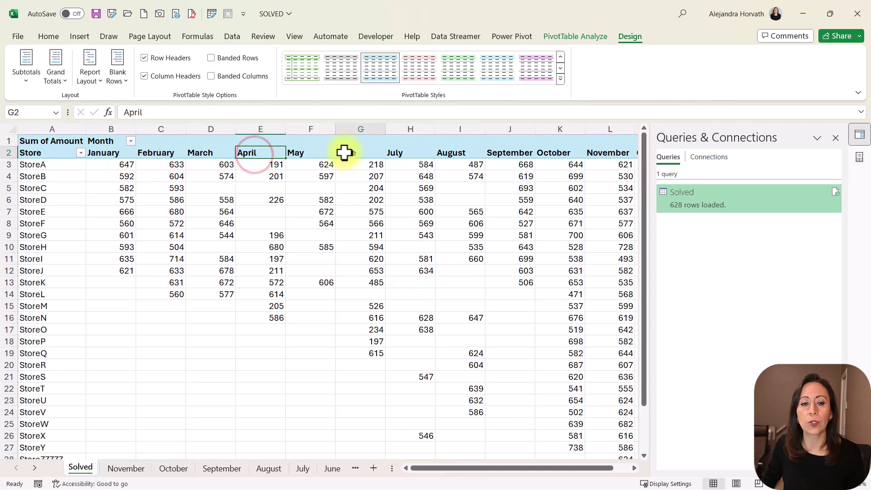
left_click(344, 153)
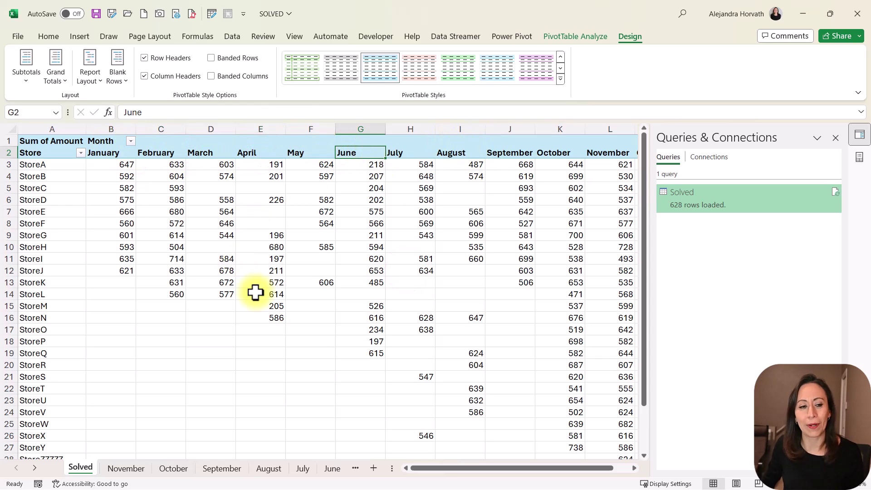
scroll(252, 291, "down", 2)
scroll(207, 274, "up", 1)
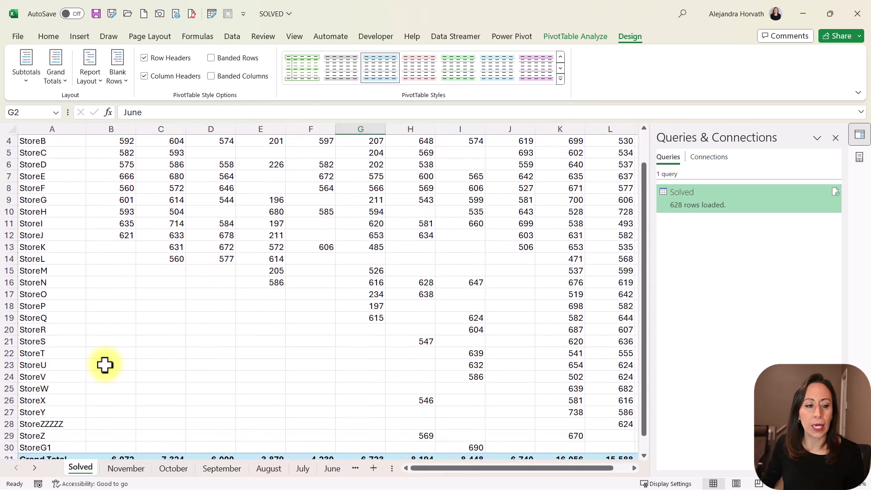
scroll(236, 345, "up", 1)
left_click(73, 237)
left_click(72, 306)
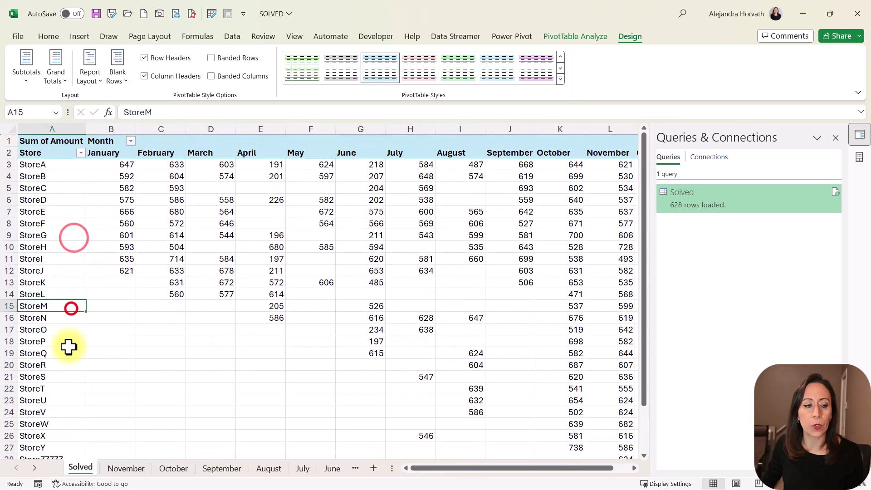
left_click(70, 344)
scroll(187, 341, "down", 2)
scroll(318, 349, "up", 2)
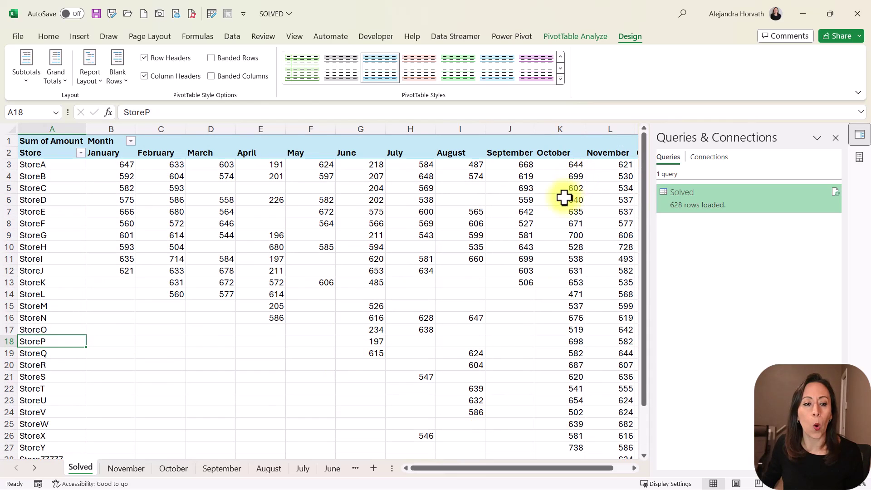
left_click_drag(597, 467, 629, 465)
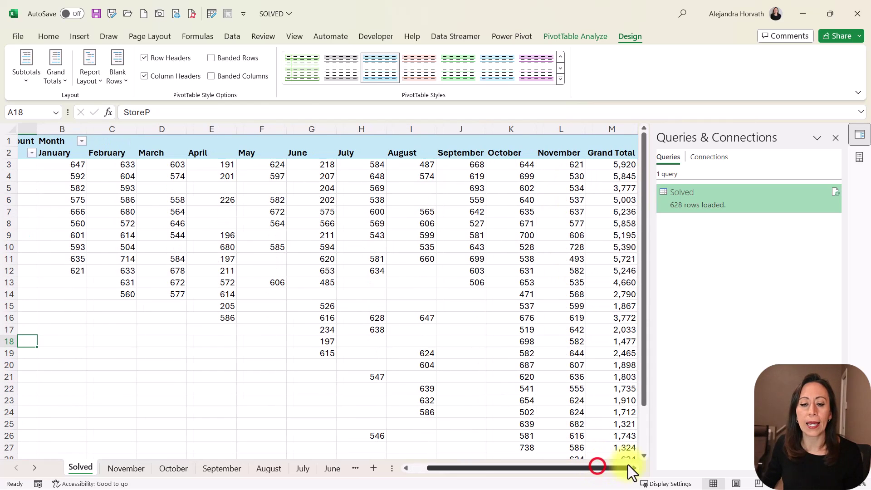
left_click(609, 270)
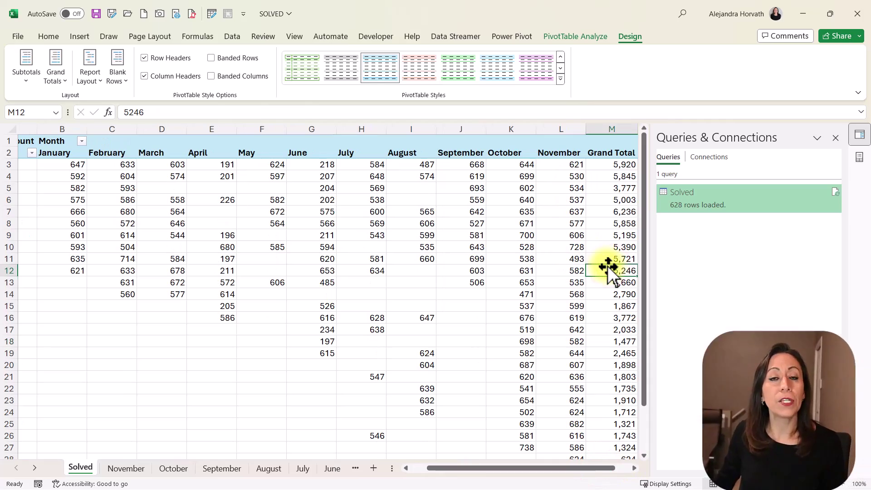